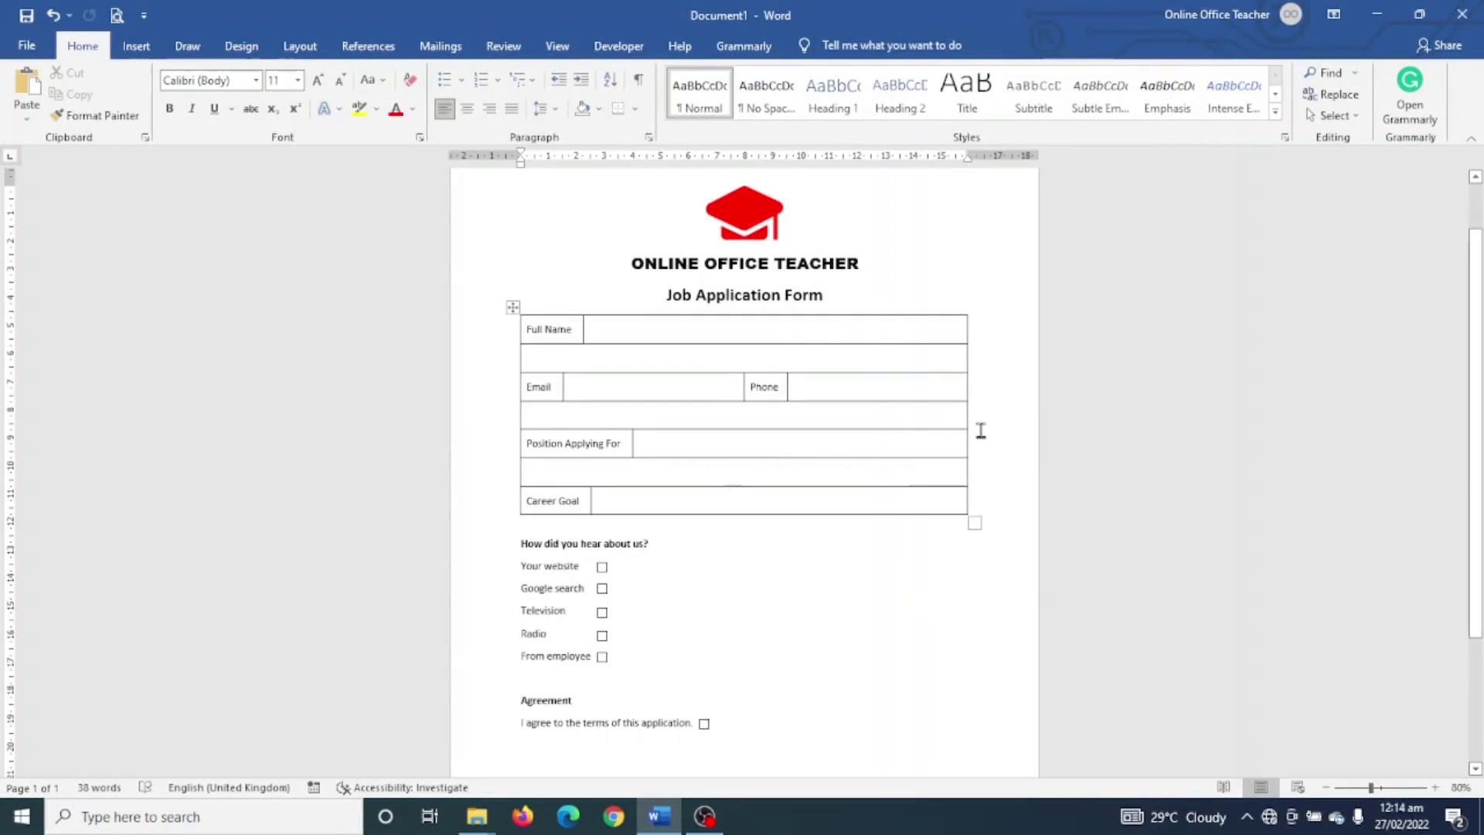
Step: Review the finished form, checking its Full Name, Email and Position Applying For answer cells
scroll(976, 428, down, 3)
scroll(974, 428, up, 2)
scroll(976, 421, up, 3)
scroll(971, 402, down, 2)
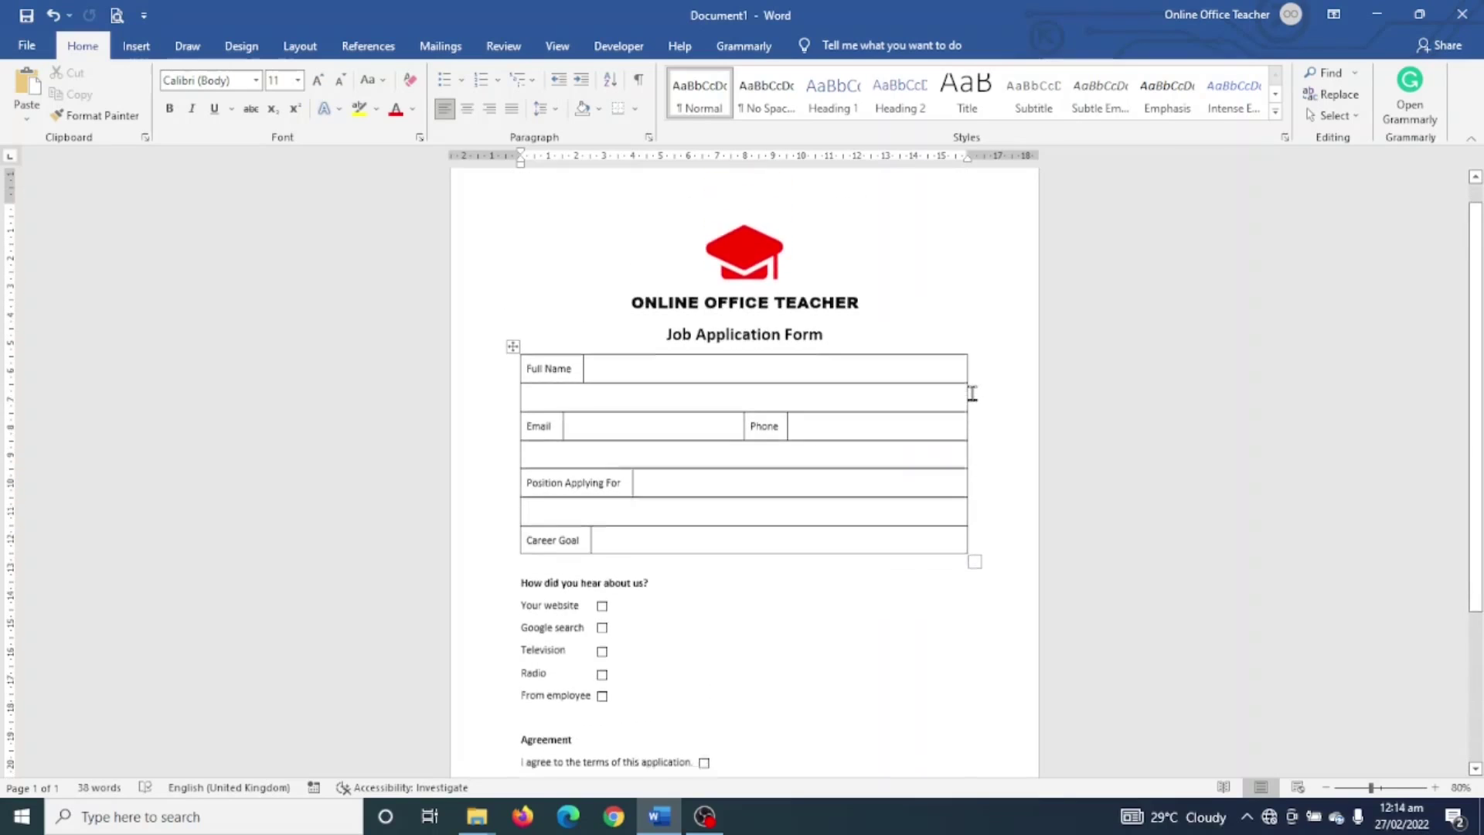
scroll(970, 391, up, 1)
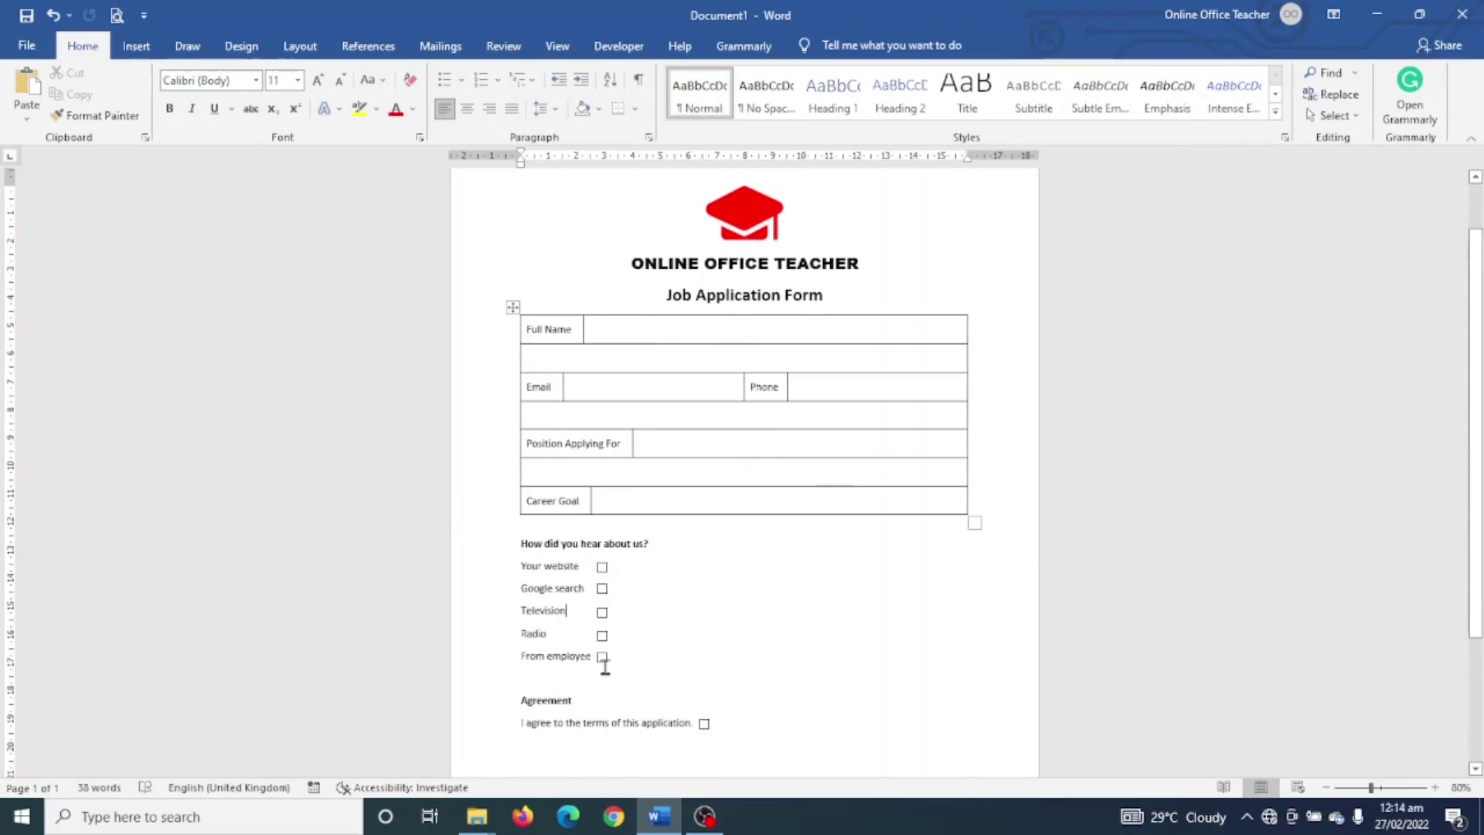
click(623, 335)
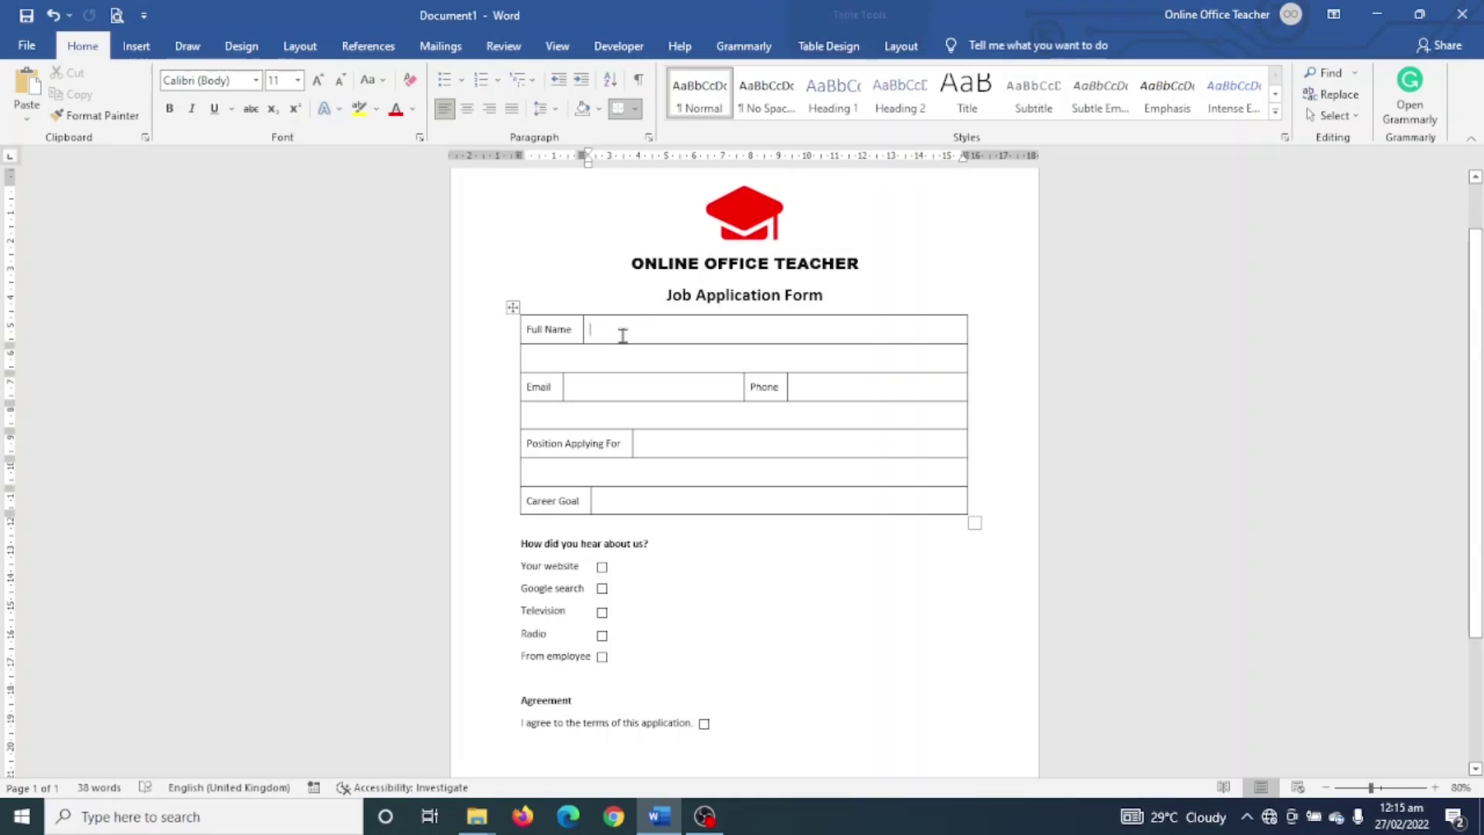
click(586, 386)
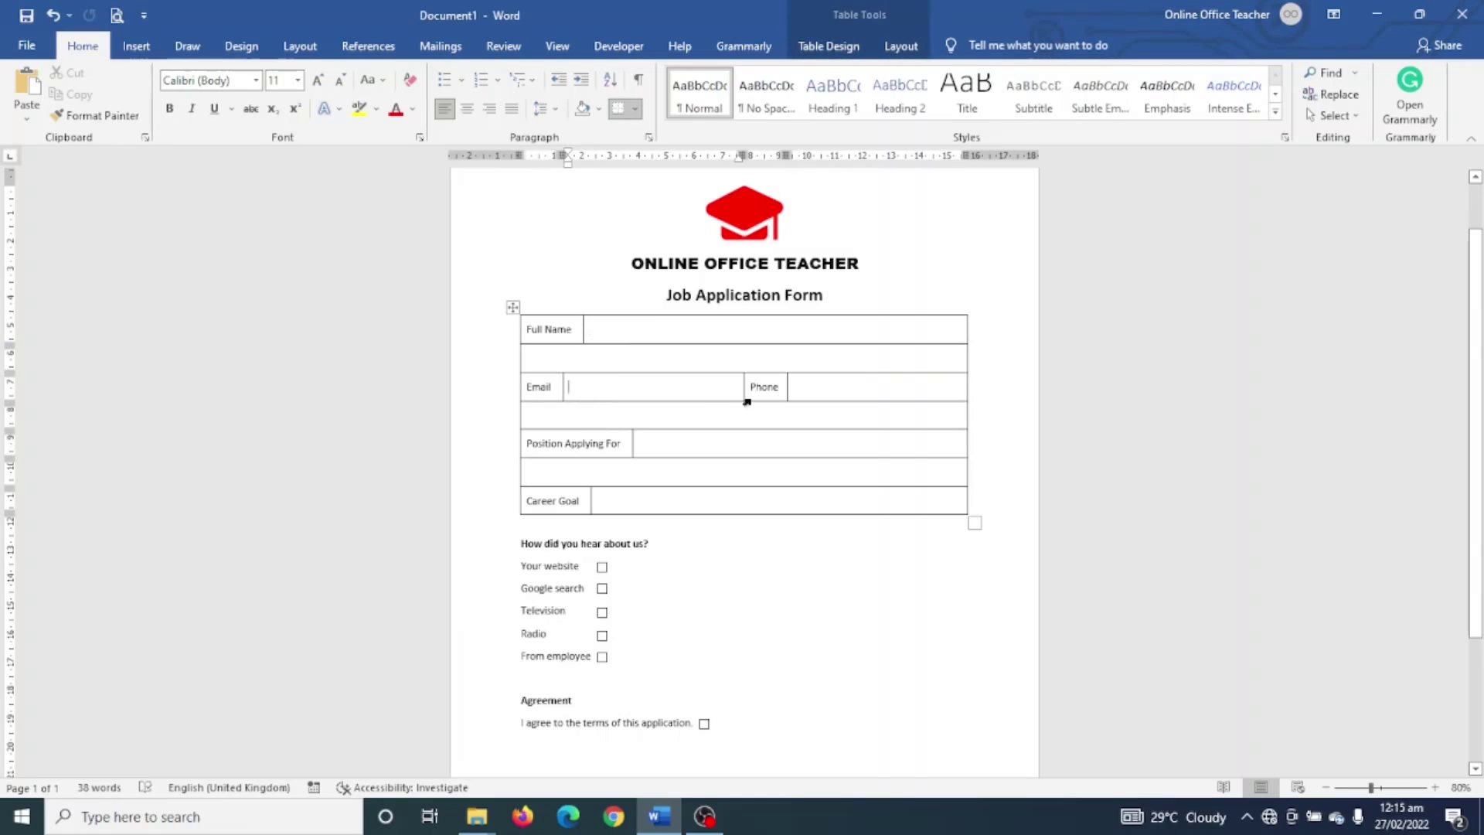
click(660, 446)
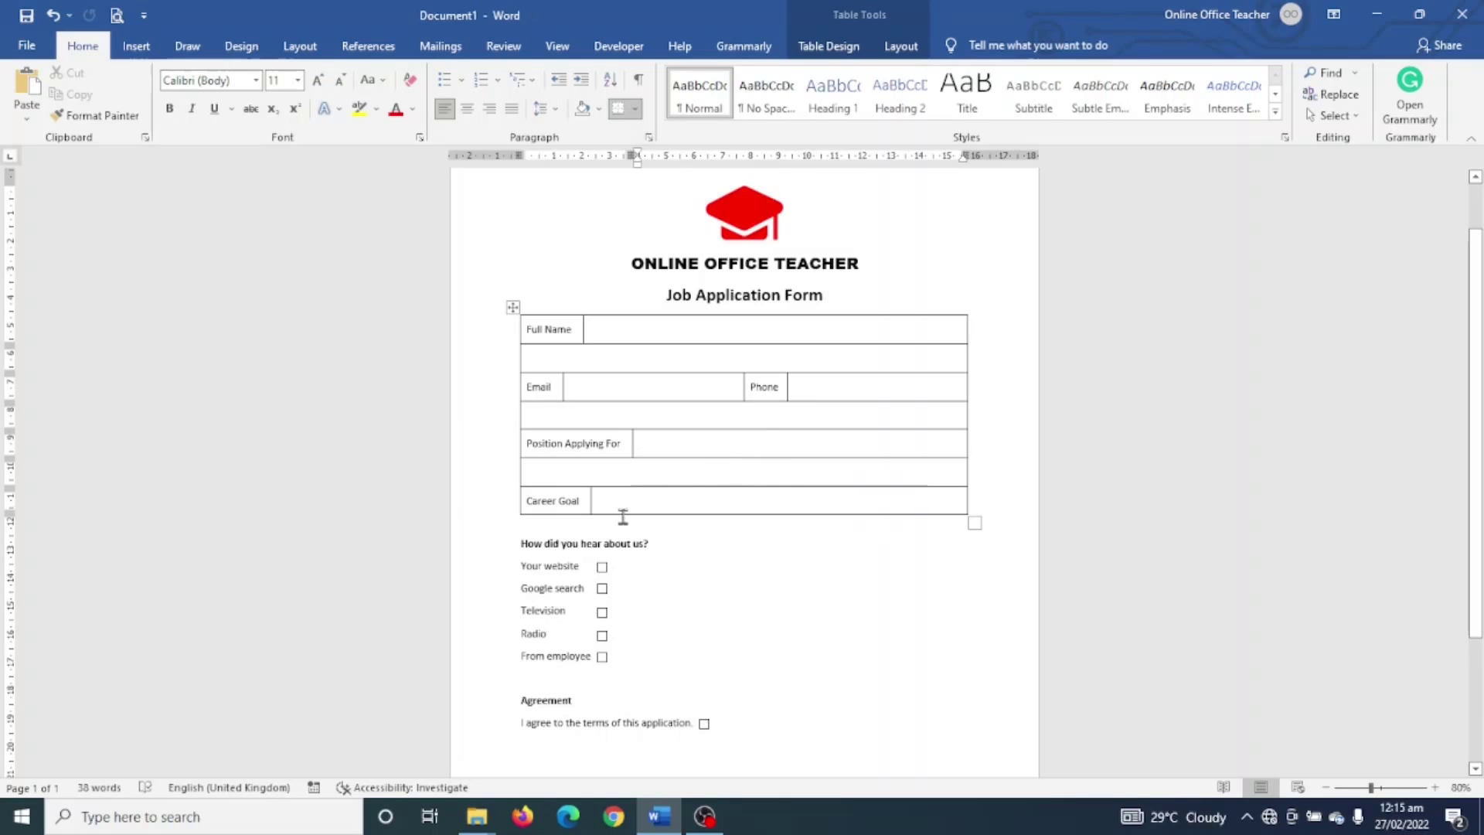
scroll(711, 546, down, 3)
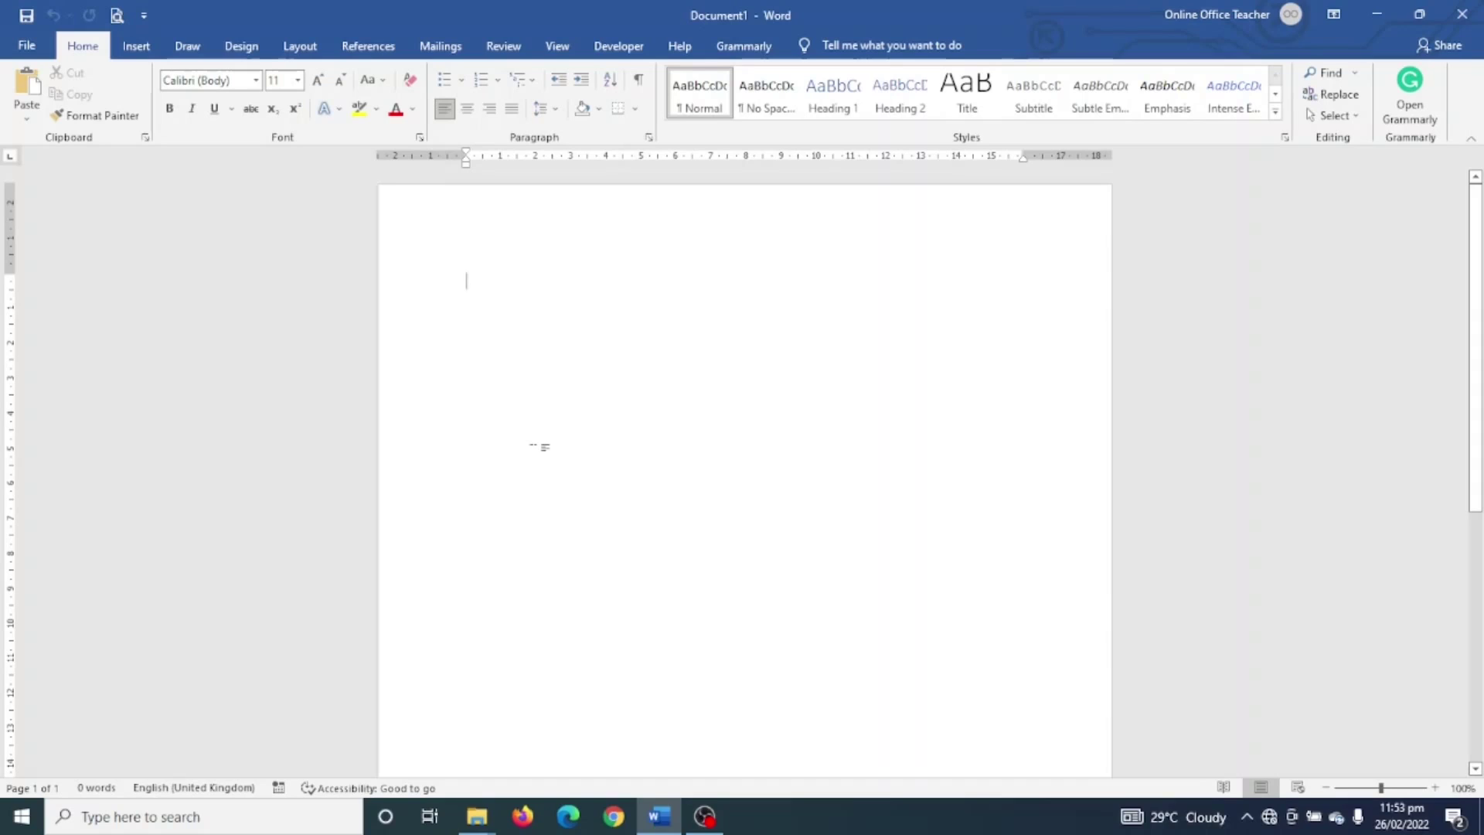
Step: Type the title 'Job Application Form' and insert a 4-column, 7-row table below it
text(job)
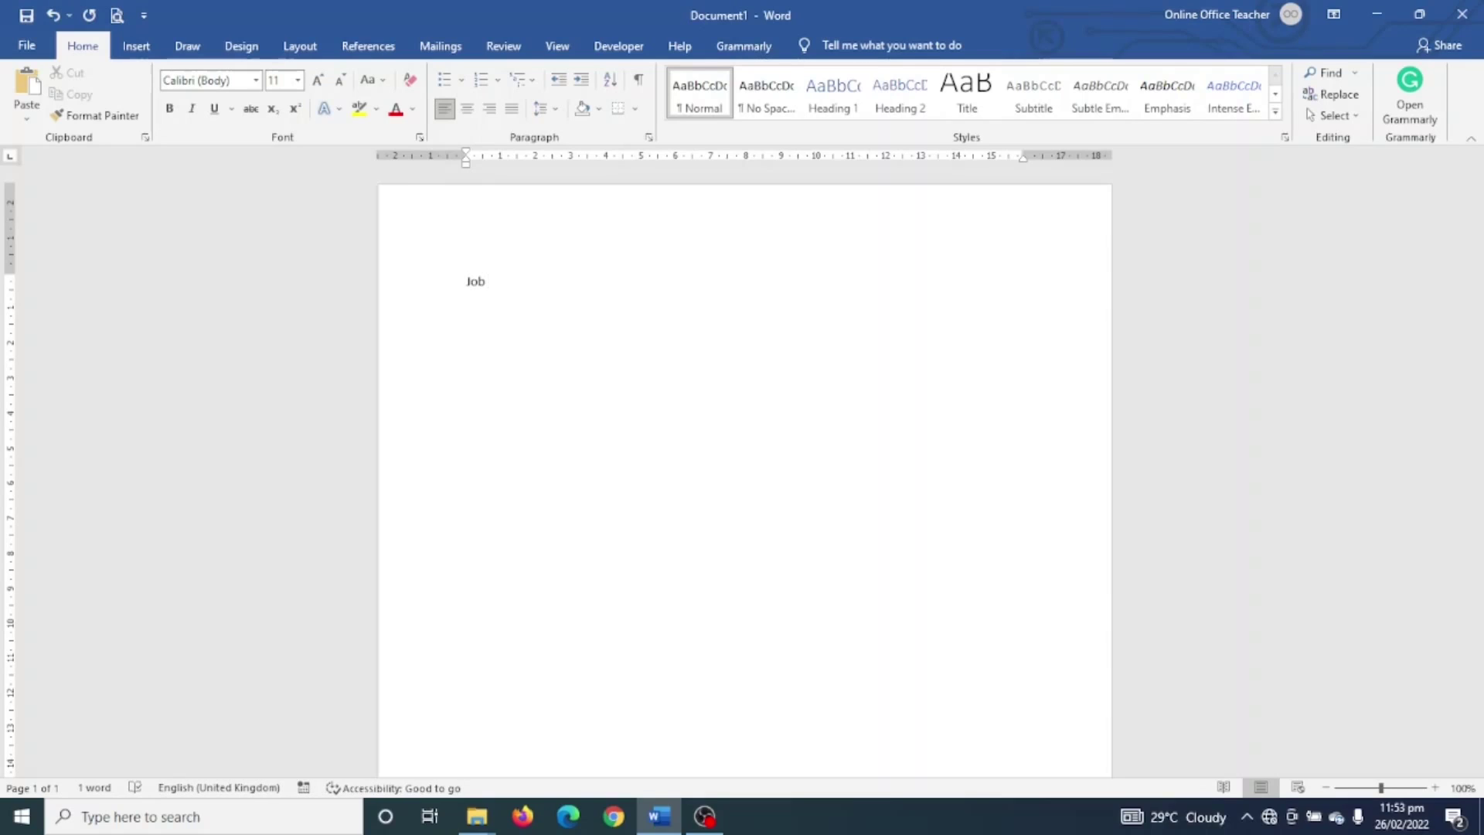
text( Application)
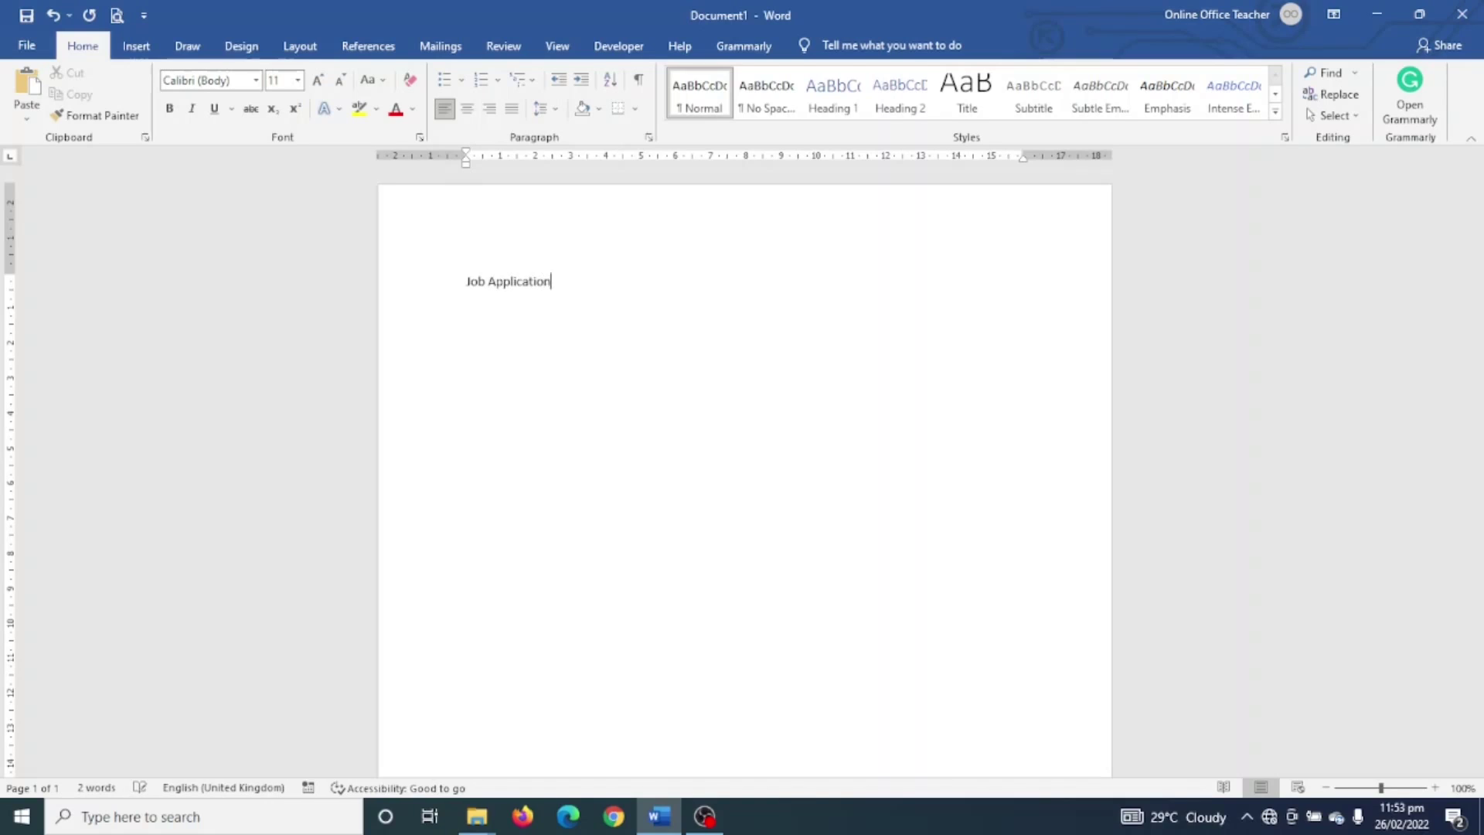
text( Form)
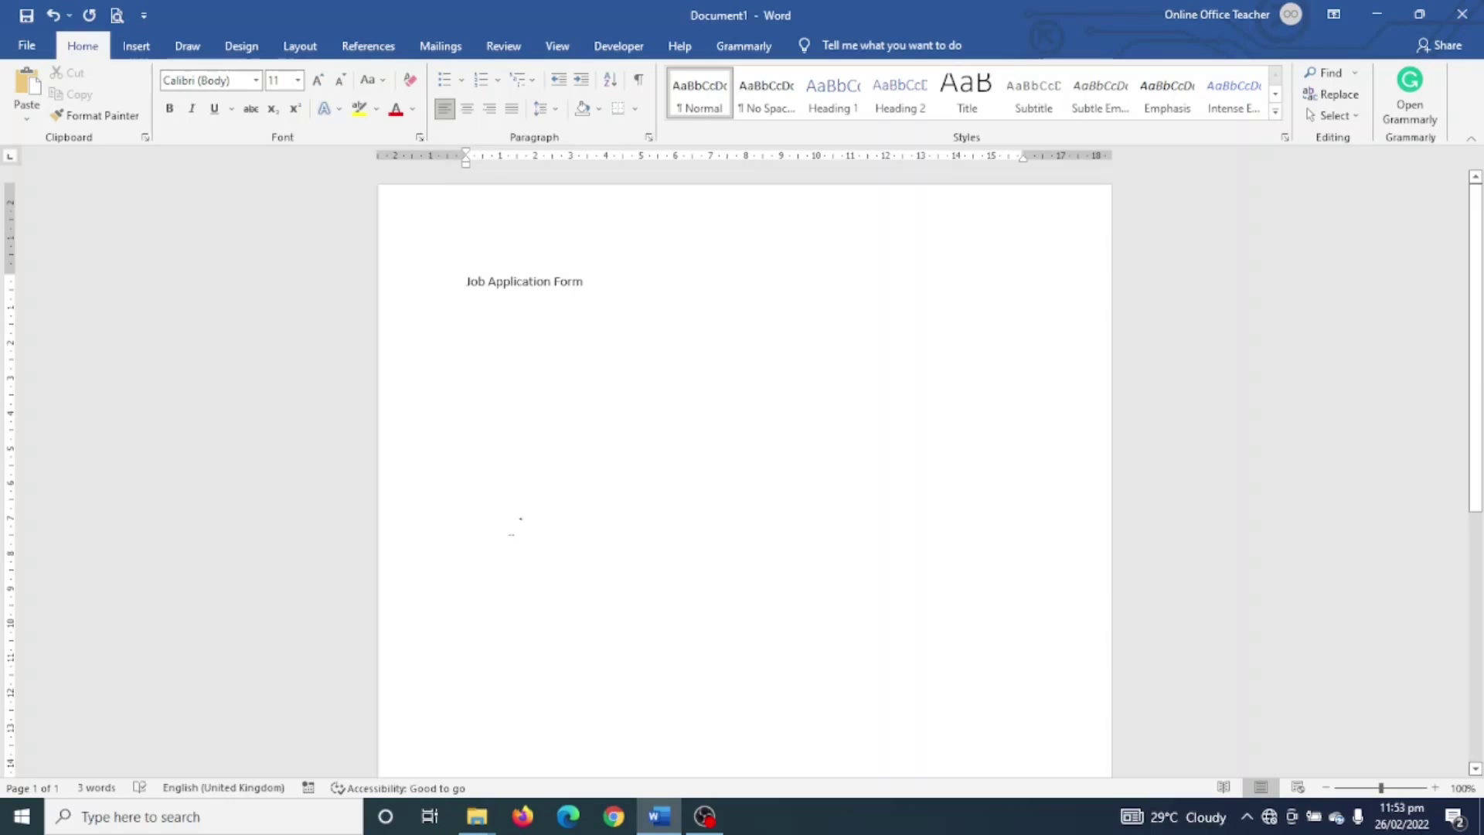
click(136, 46)
click(147, 92)
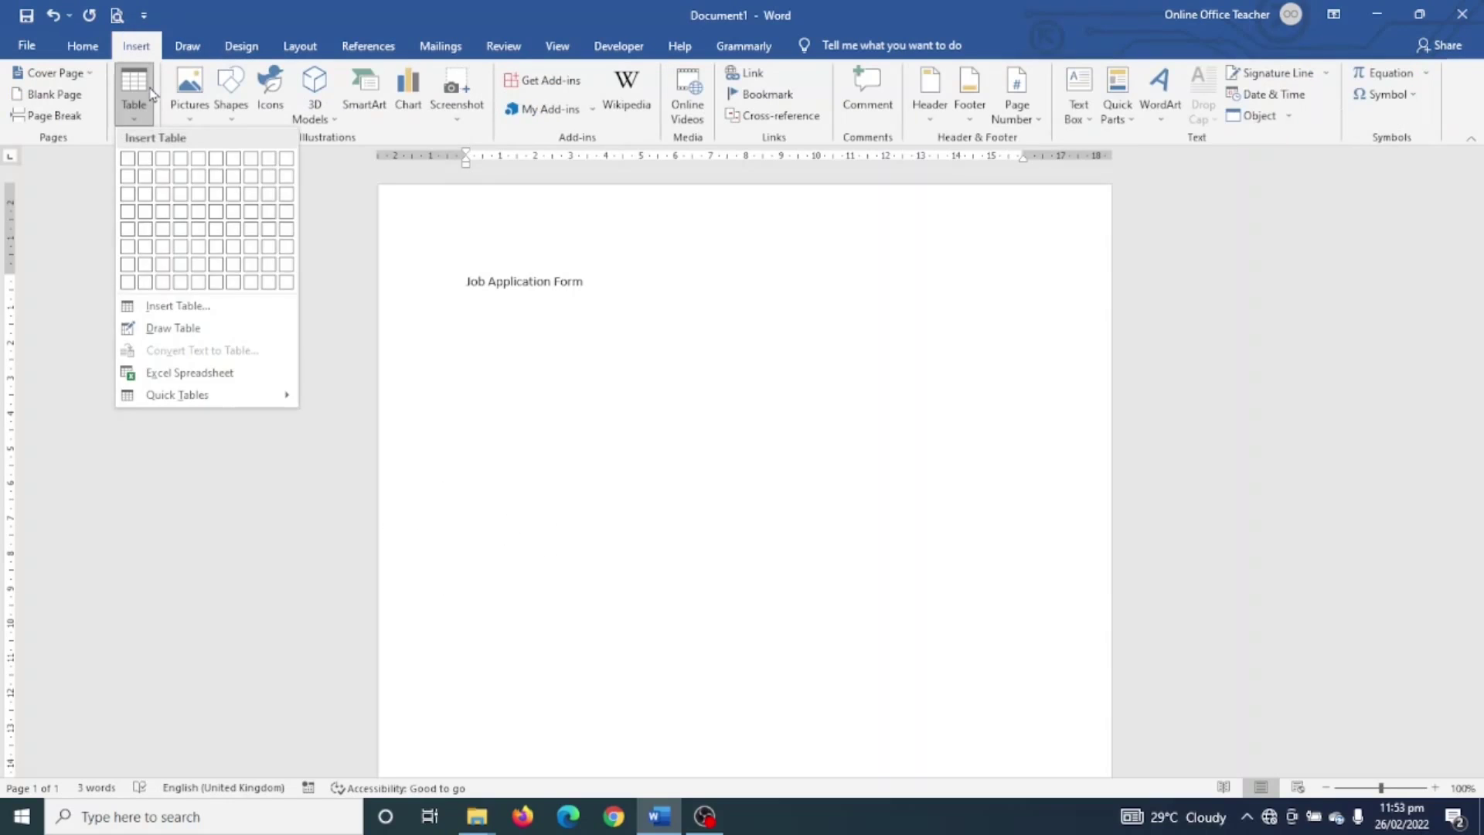
click(170, 307)
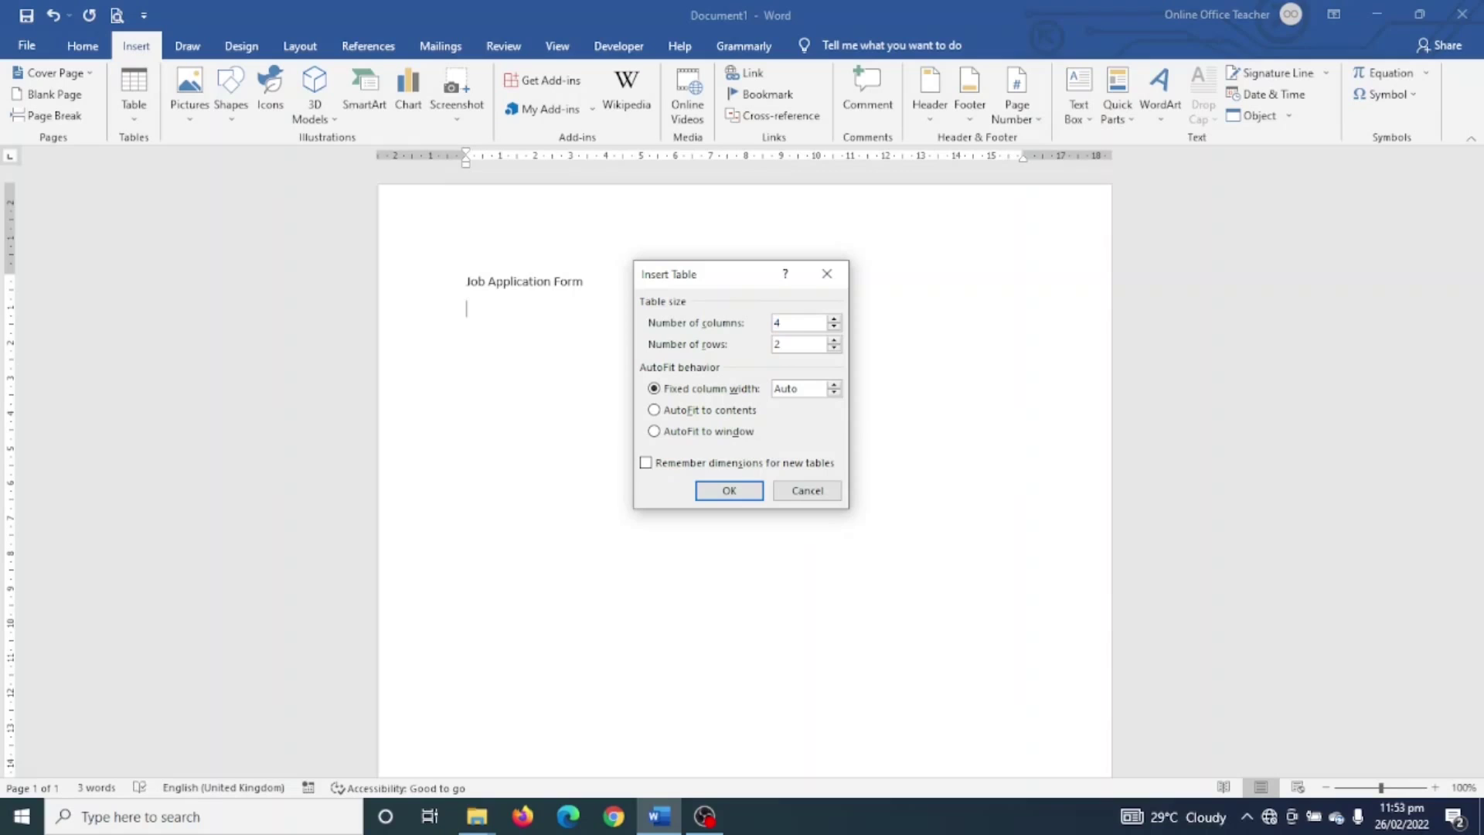
drag(792, 348, 711, 352)
click(716, 485)
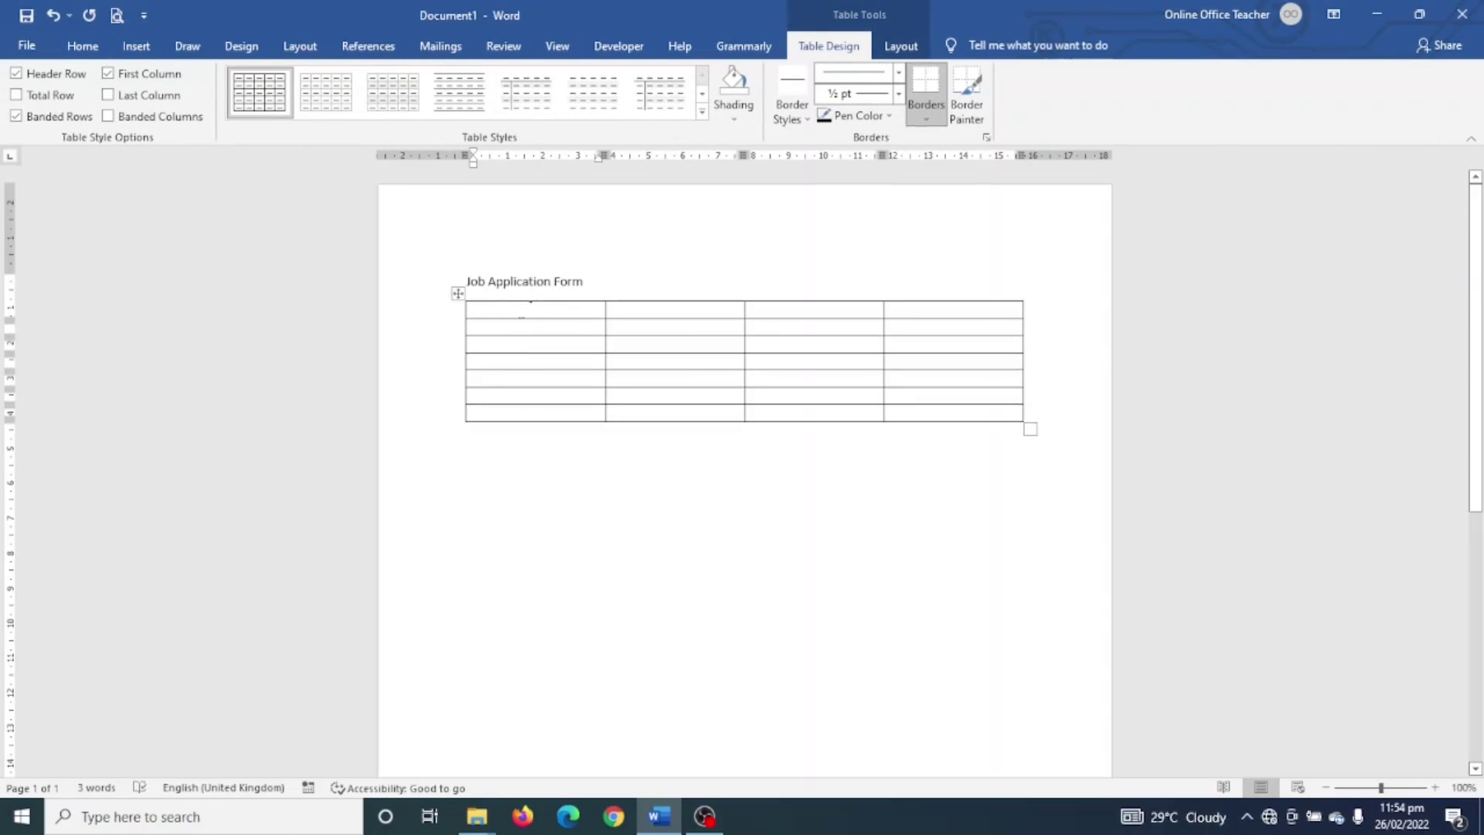
Step: Merge the three right-hand cells of row 1 into one answer cell
drag(640, 310, 901, 302)
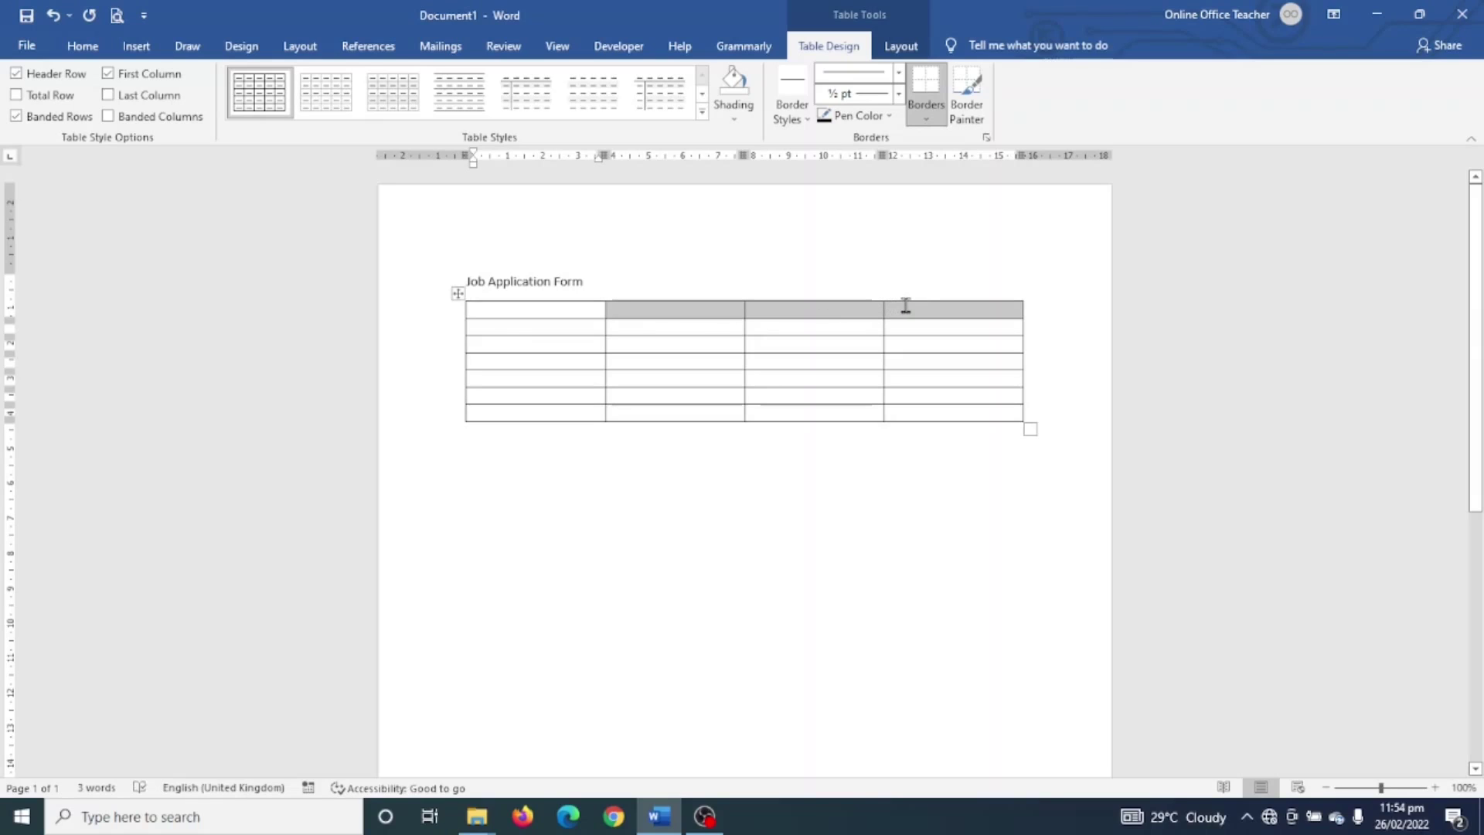
click(901, 46)
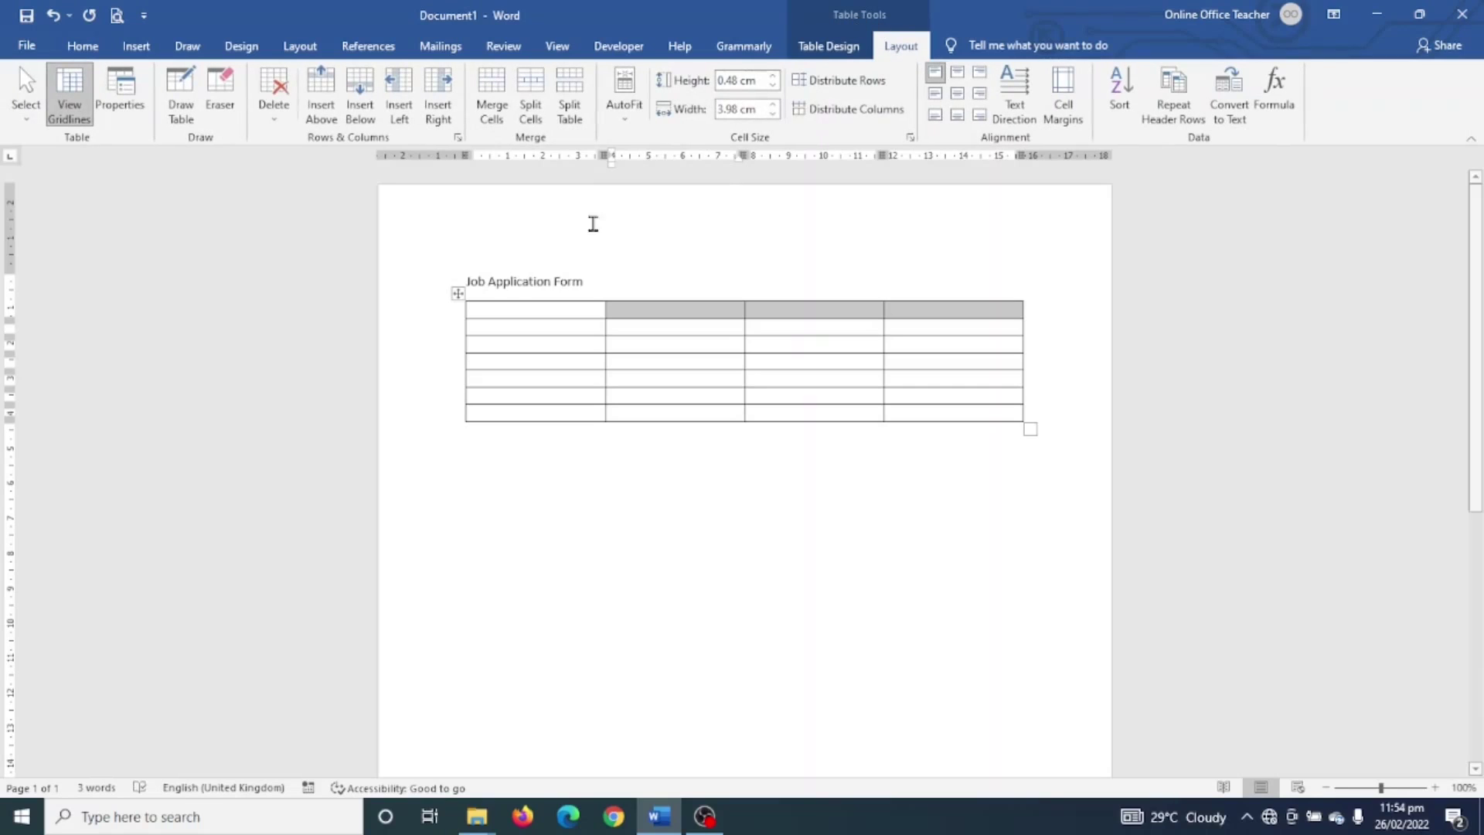
click(492, 85)
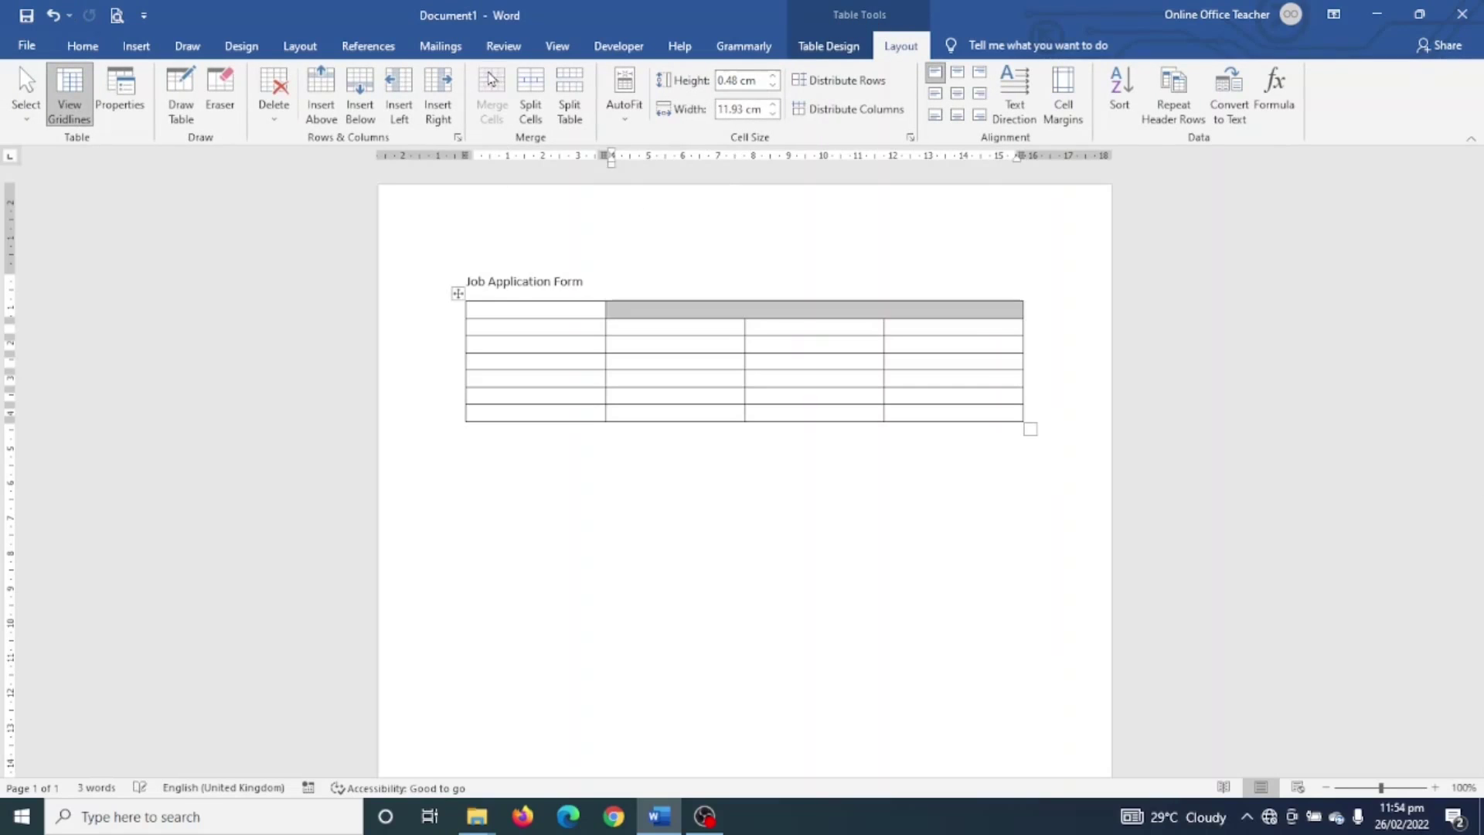
Step: Label row 1 'Full Name' and merge row 2 into one full-width cell
click(555, 312)
text(Full Name)
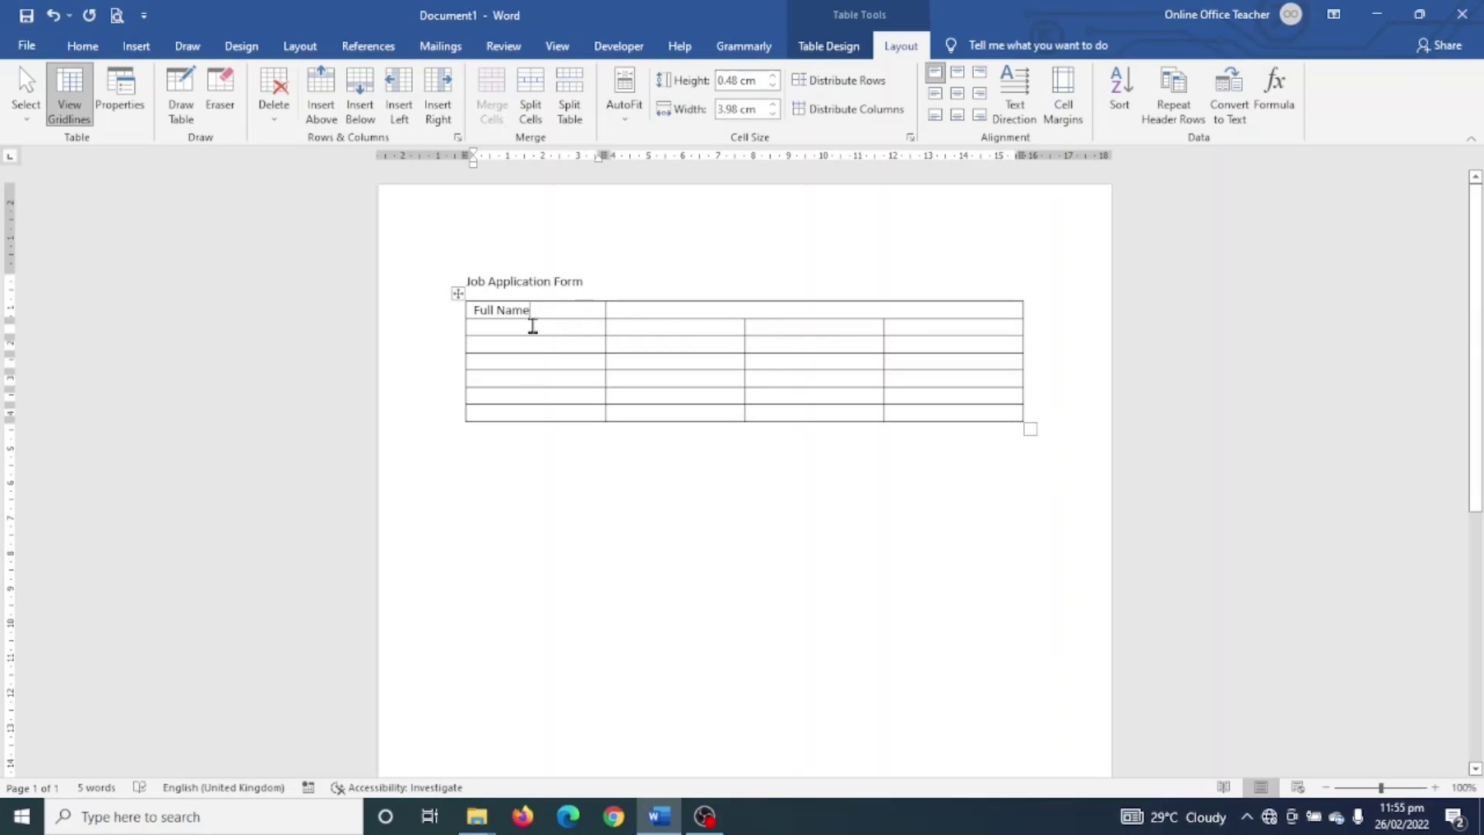
drag(533, 326, 926, 320)
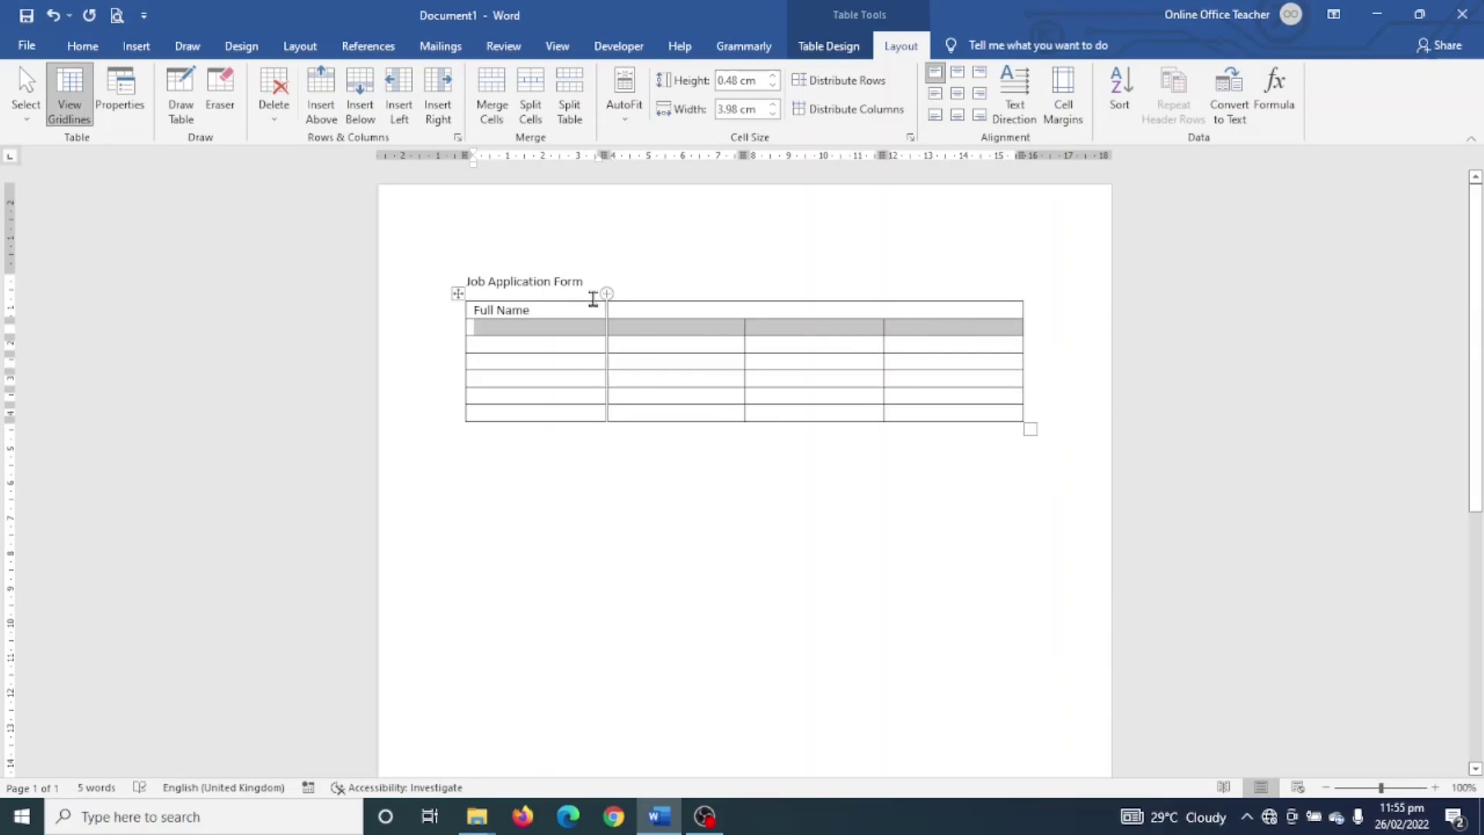
click(490, 95)
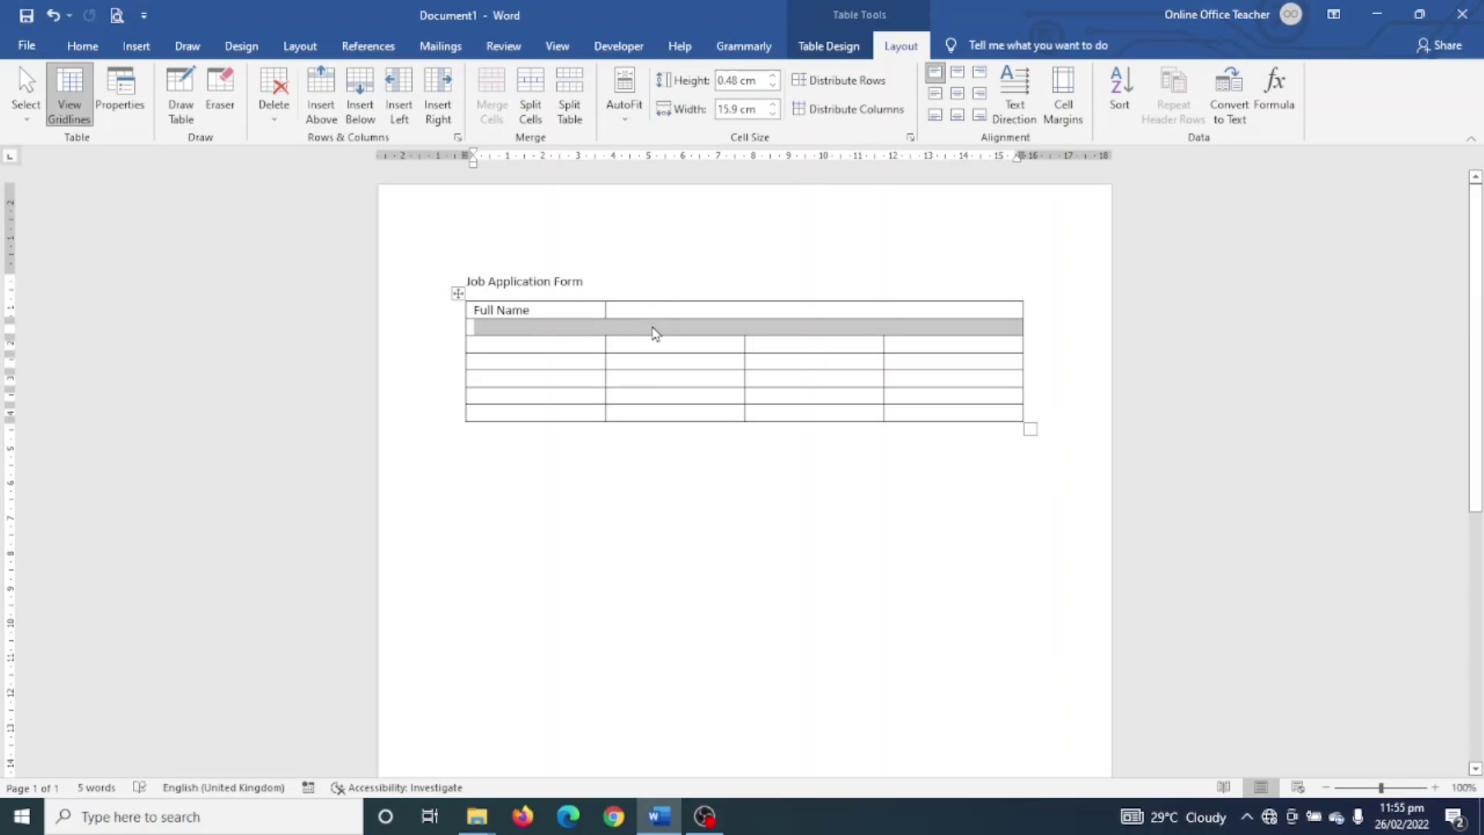
Step: Label row 3's first and third cells 'Email' and 'Phone'
click(556, 355)
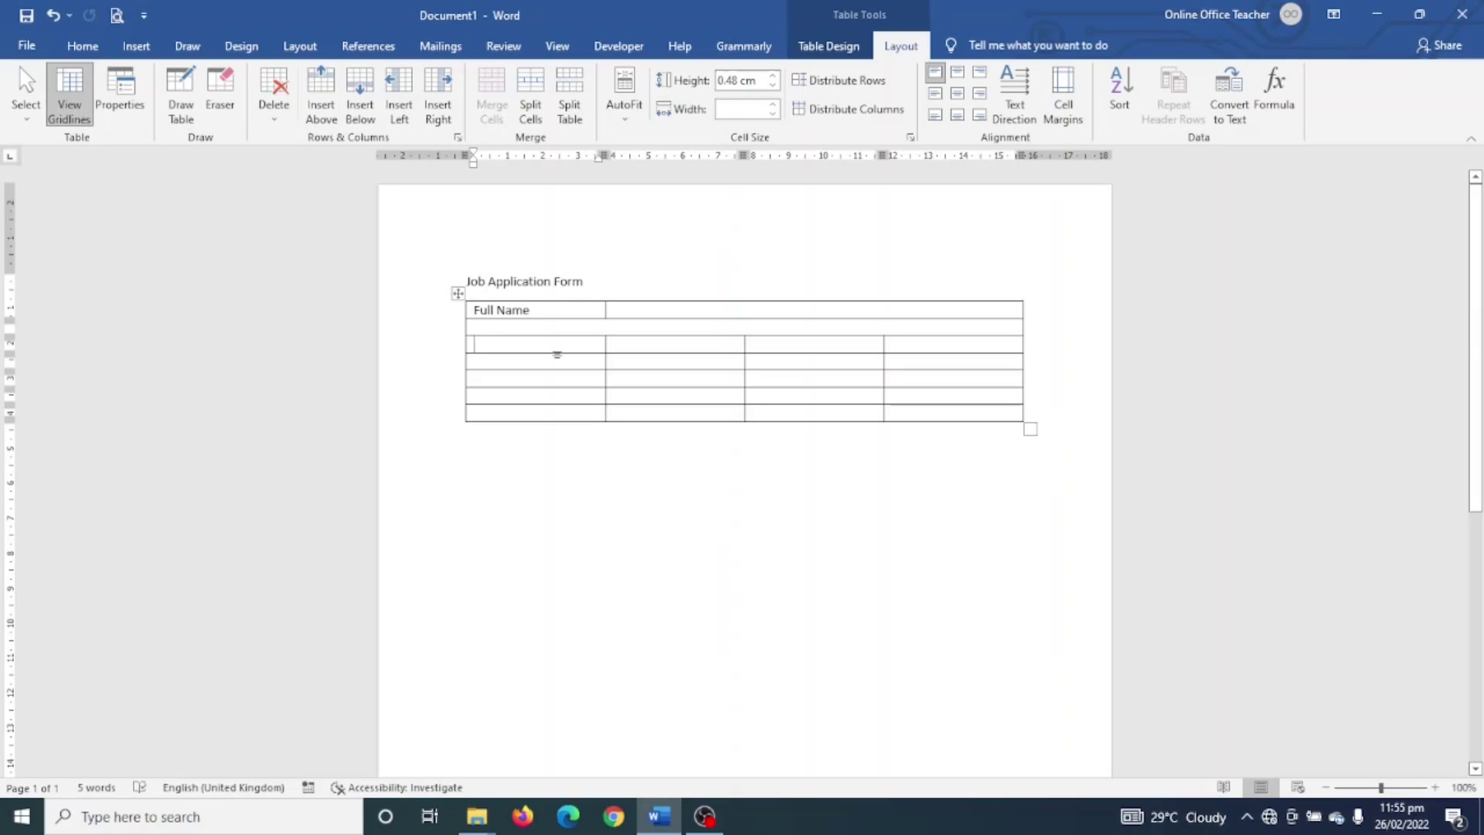
text(ema)
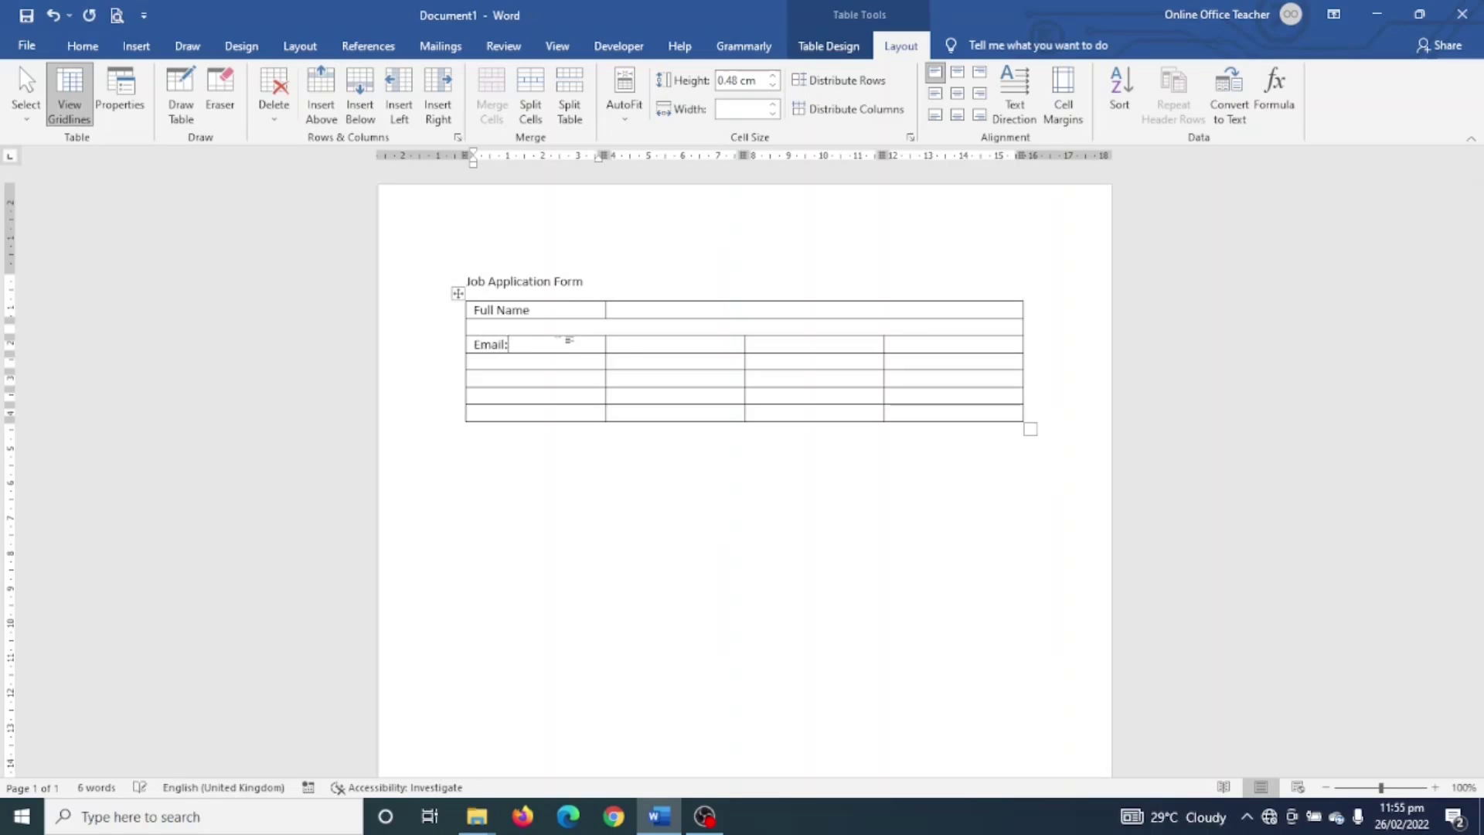
text(il:)
key(BackSpace)
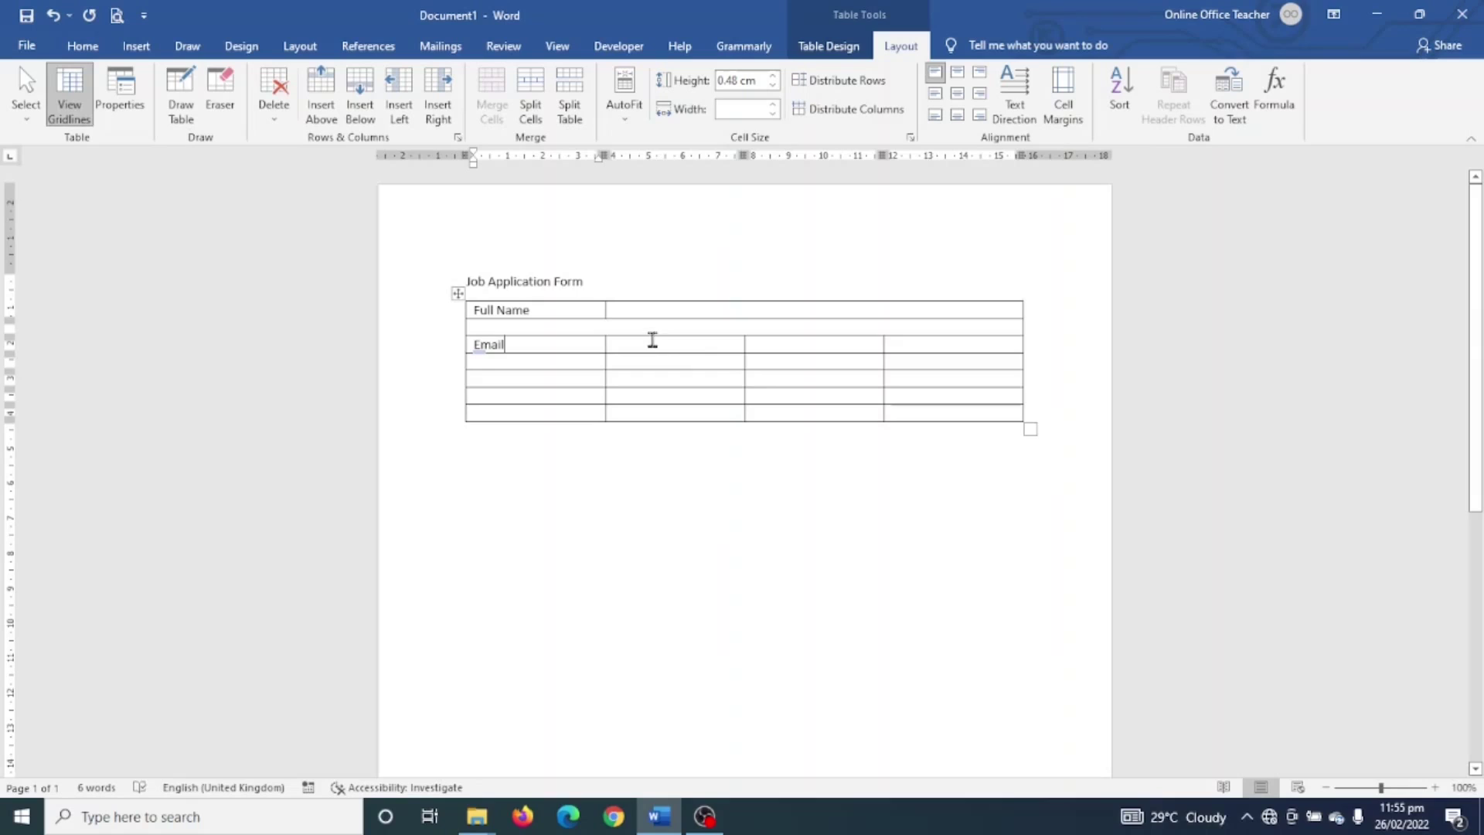
click(781, 350)
text(pho)
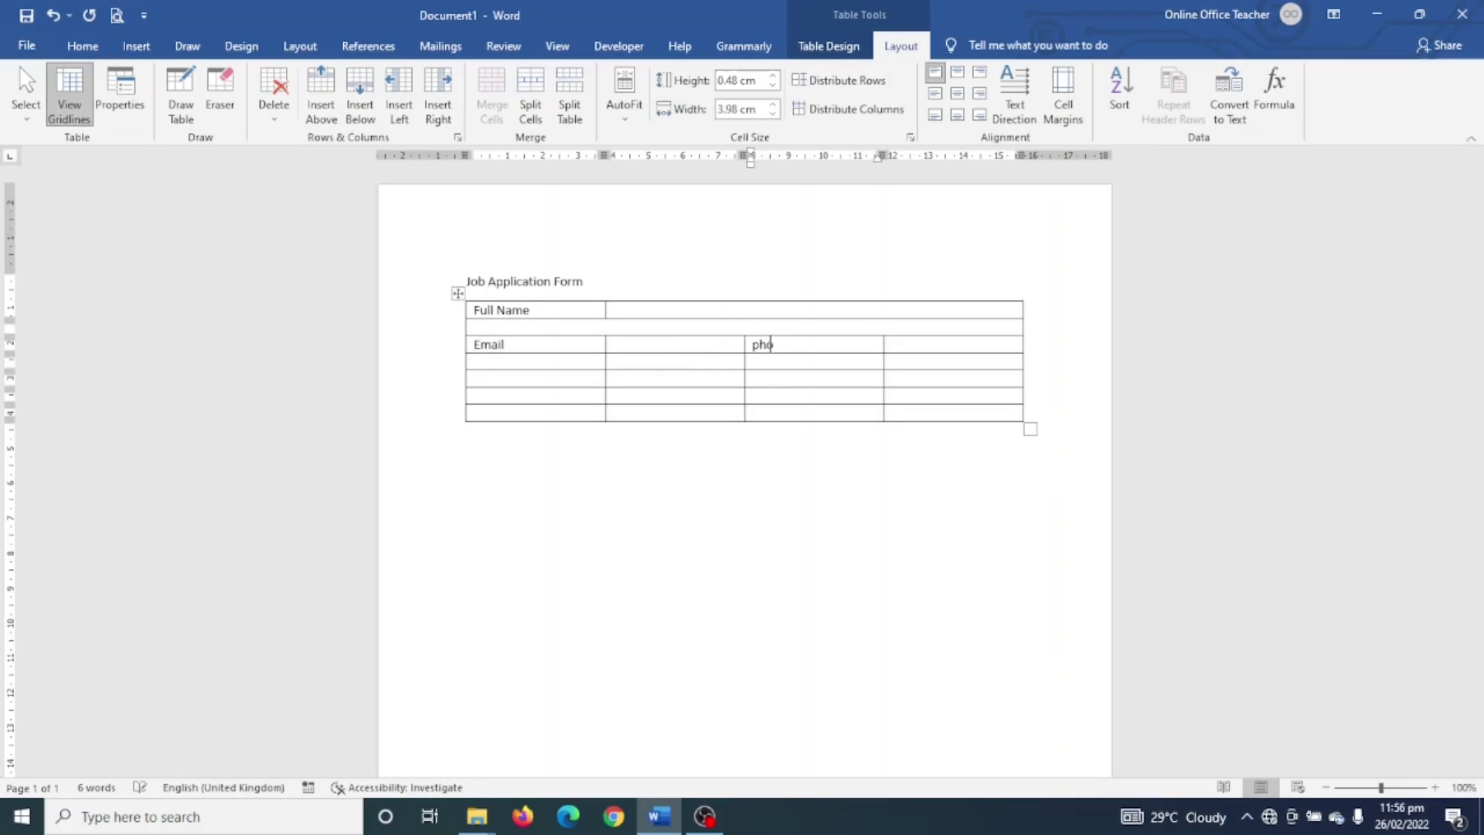
text(ne)
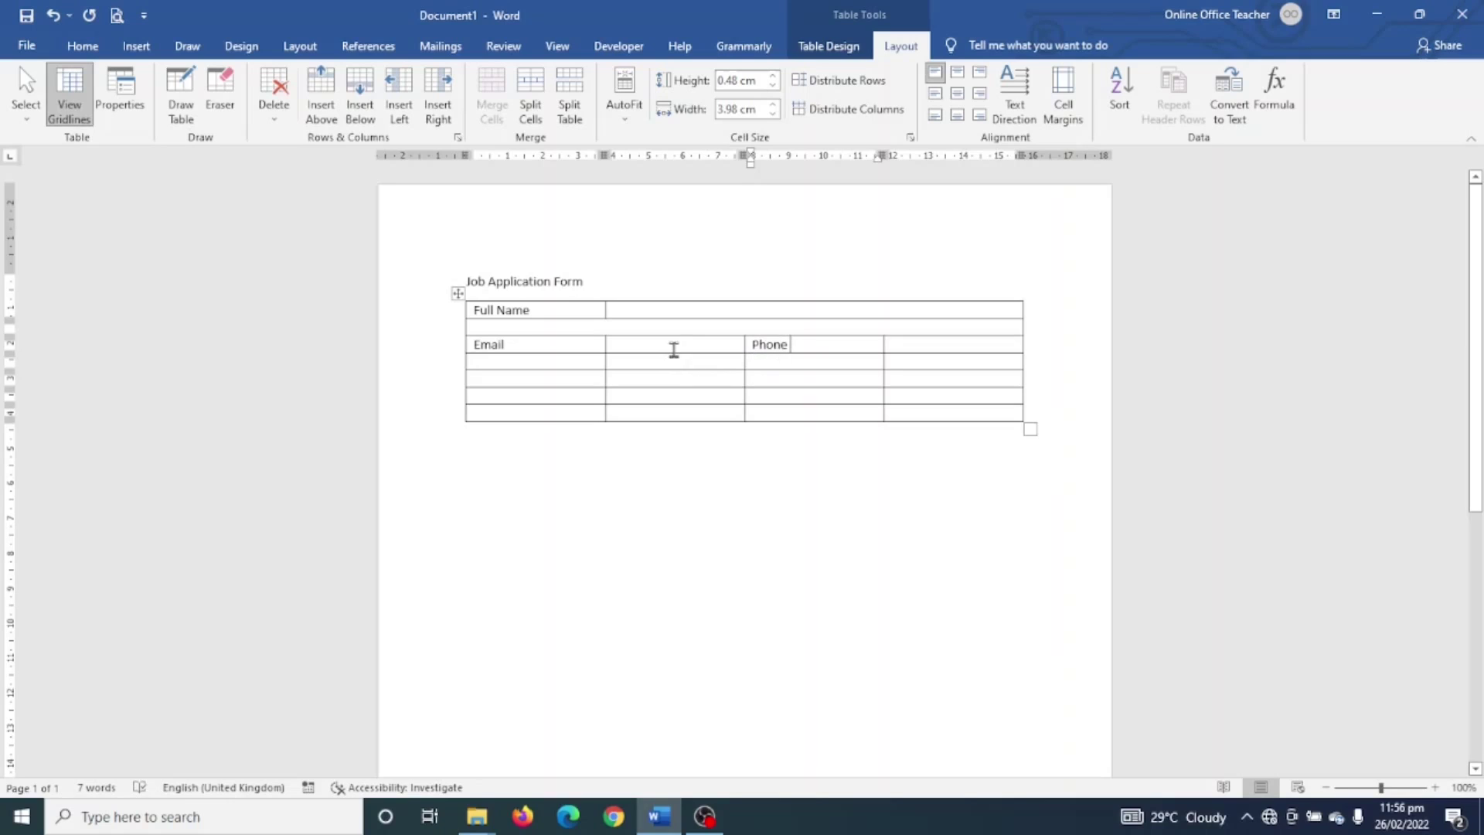
click(674, 349)
Step: Merge row 4 into one cell and label row 5 'Position Applying For'
drag(536, 360, 938, 365)
click(488, 86)
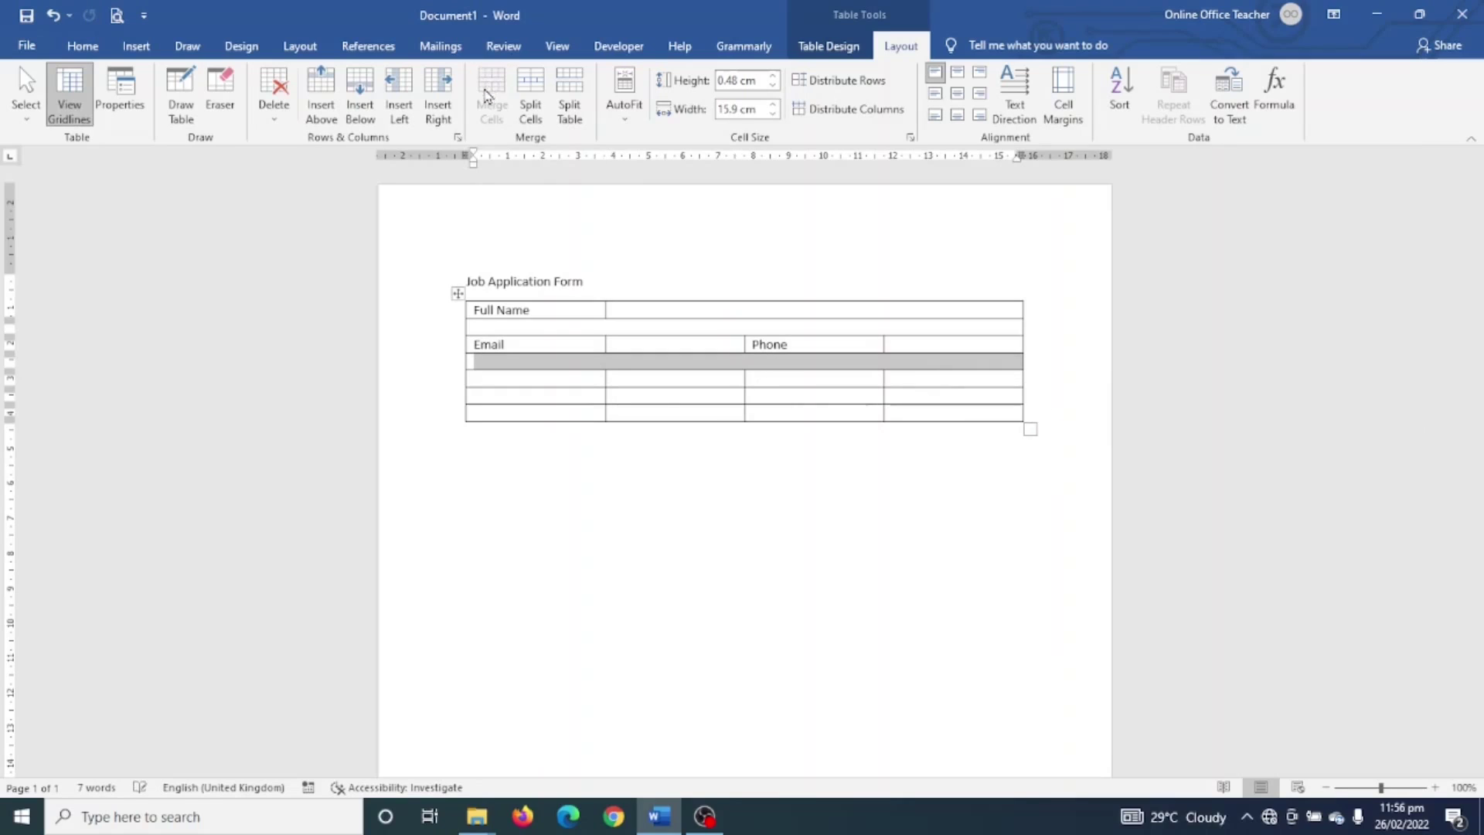
click(489, 378)
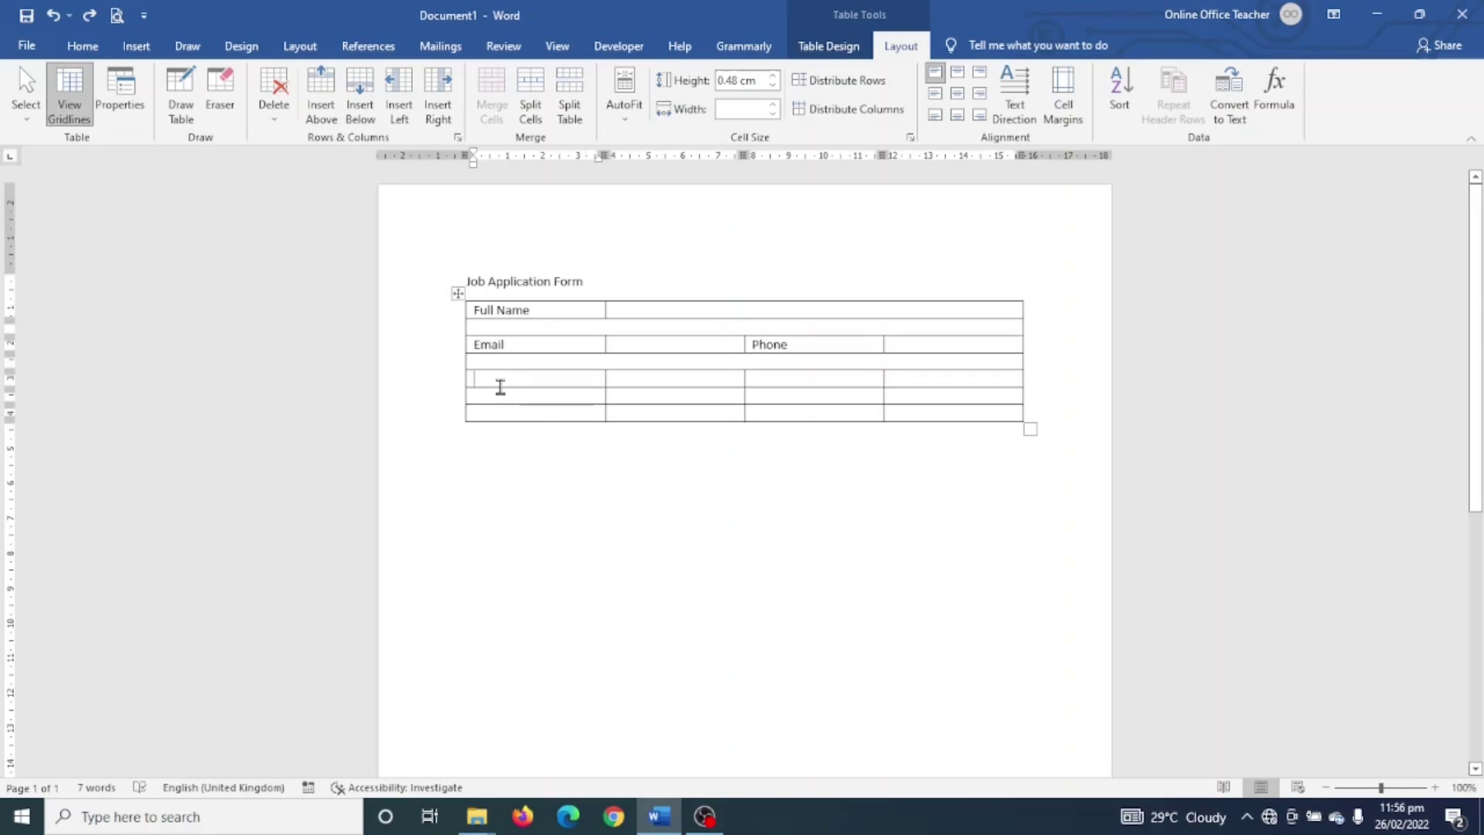
text(Position)
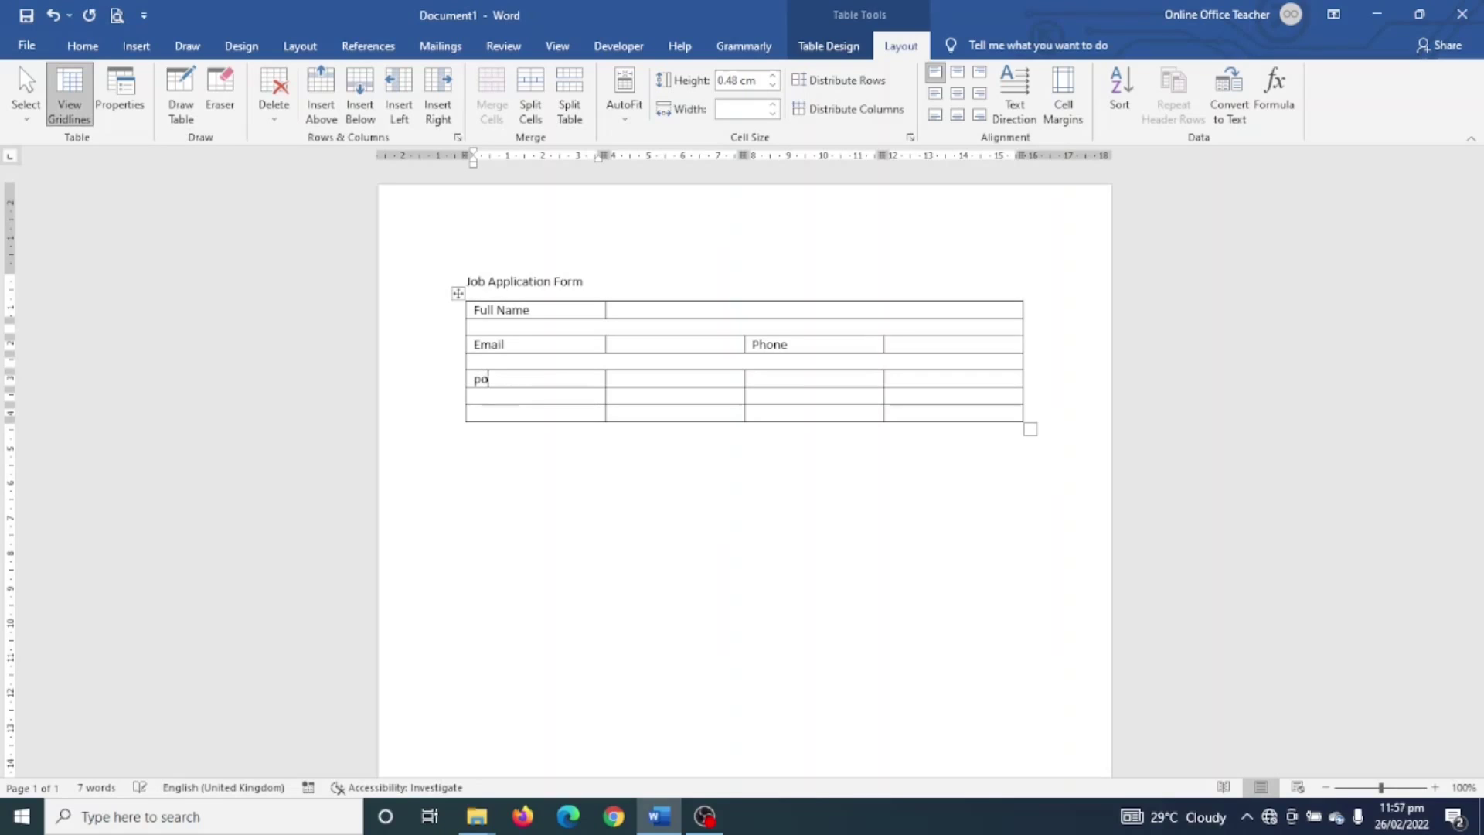
text( al)
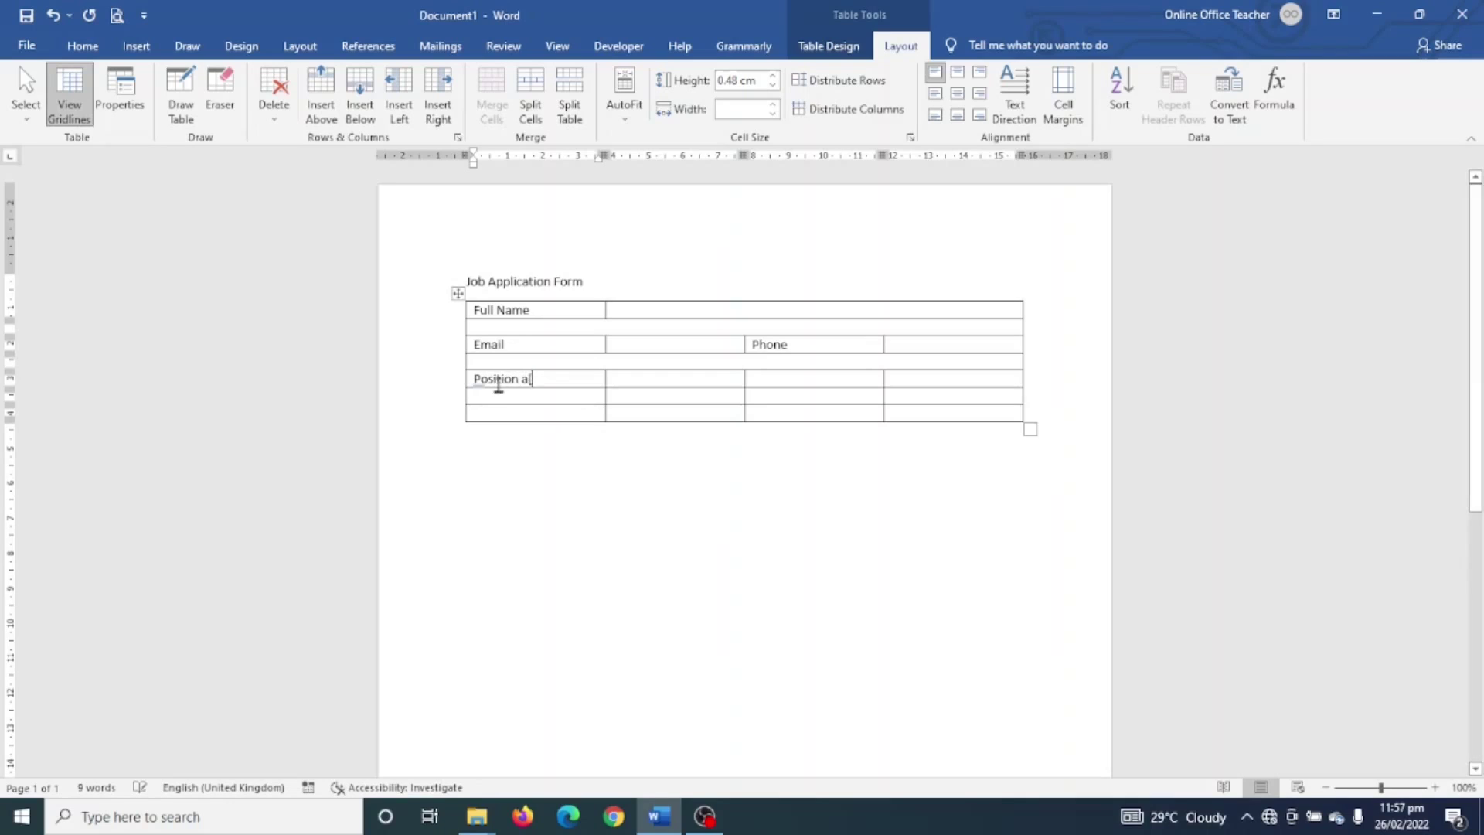
key(BackSpace)
text(A)
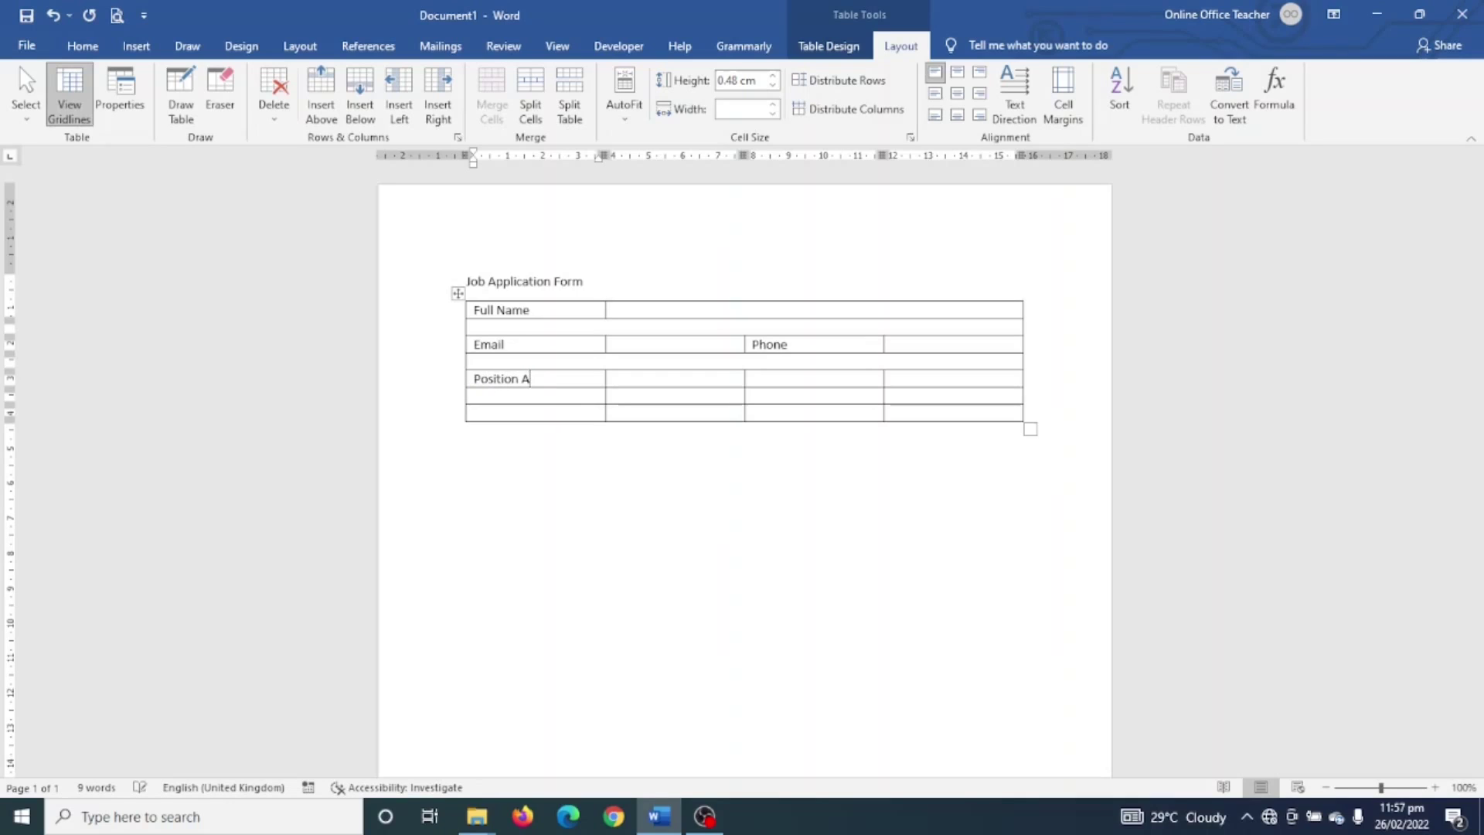
text(pplying )
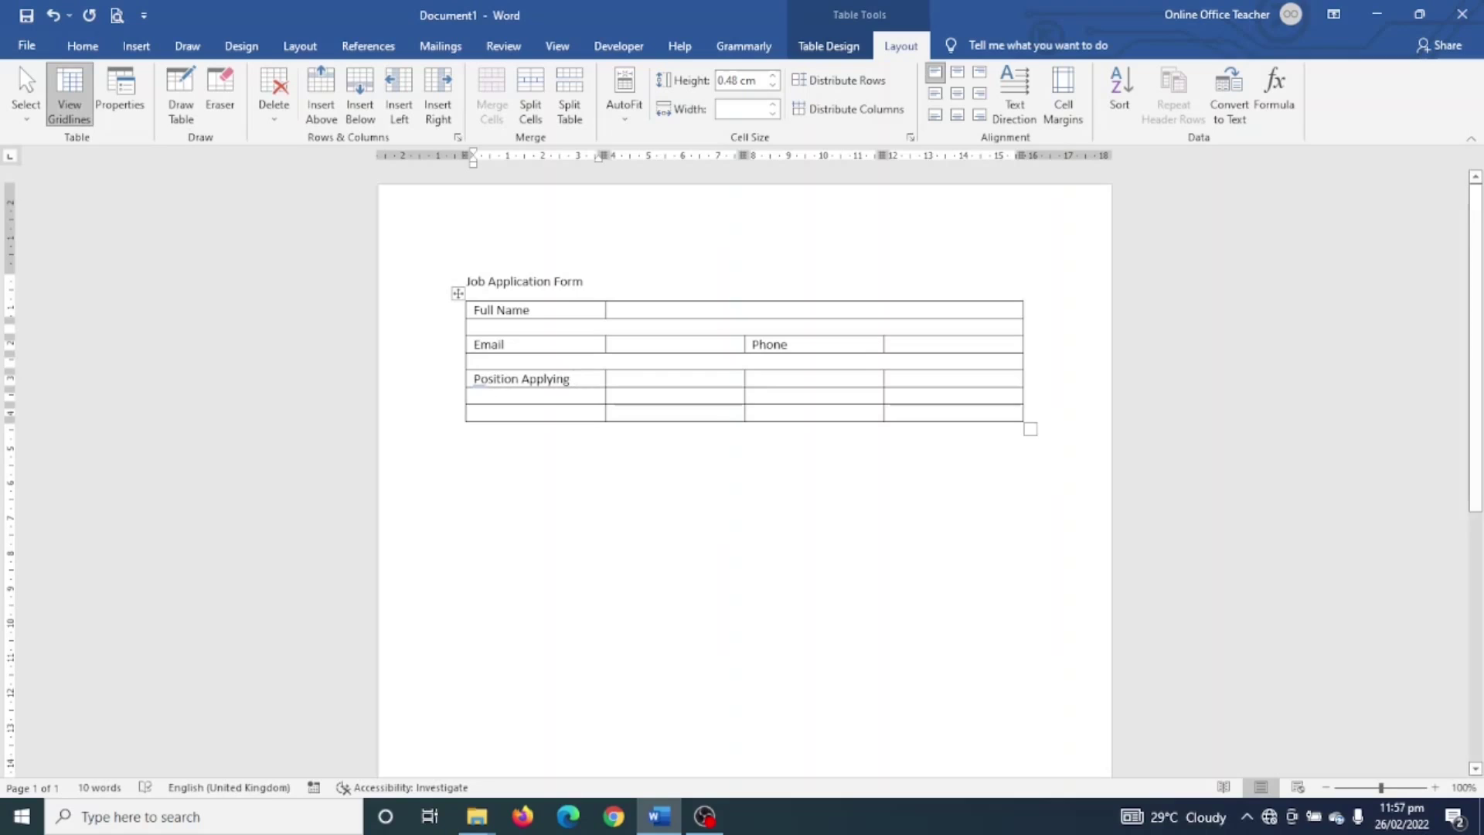
text(For)
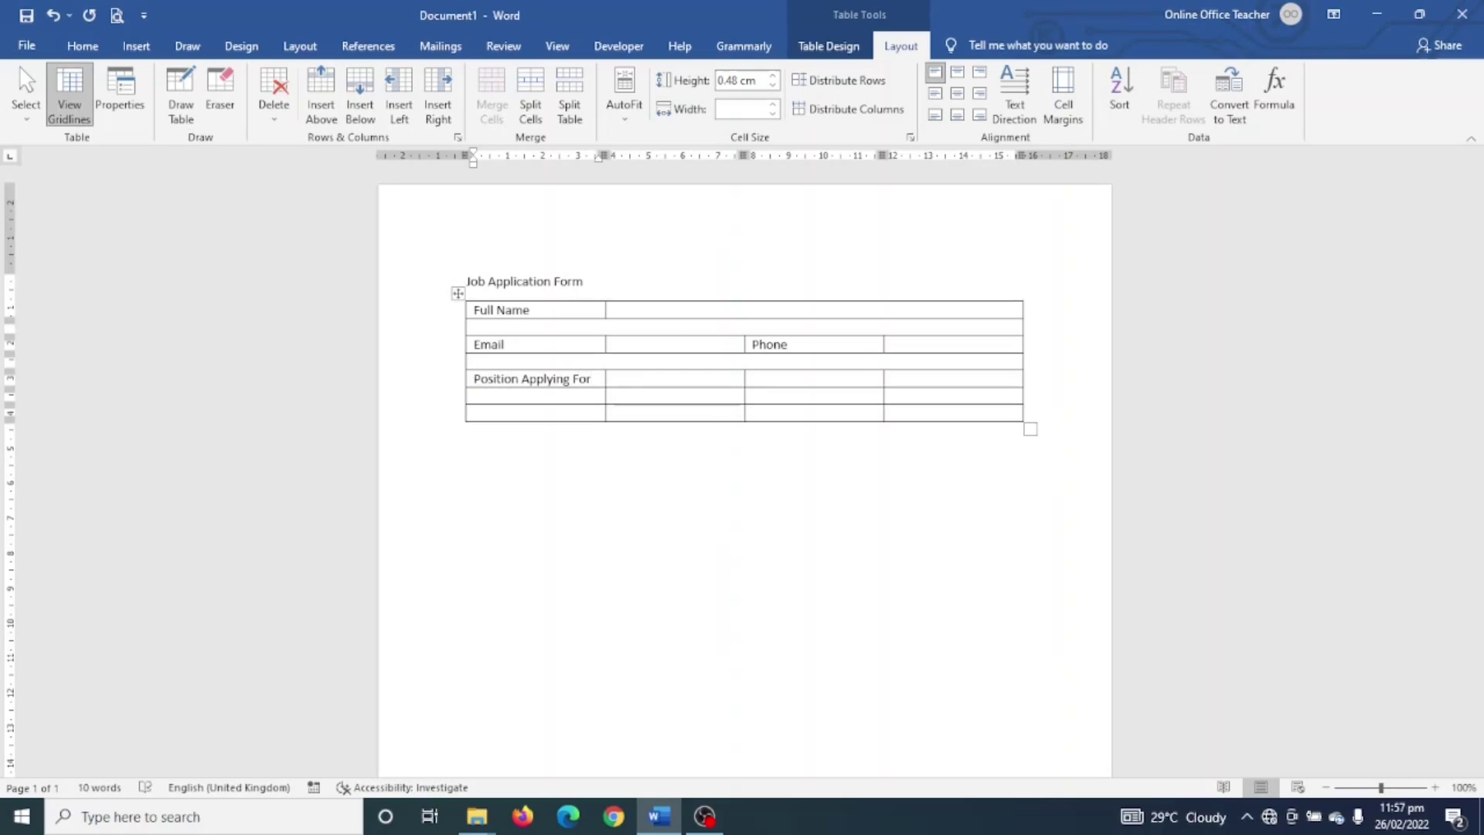
Step: Merge the Position Applying For answer cells into one, and merge blank row 6
drag(699, 381, 933, 378)
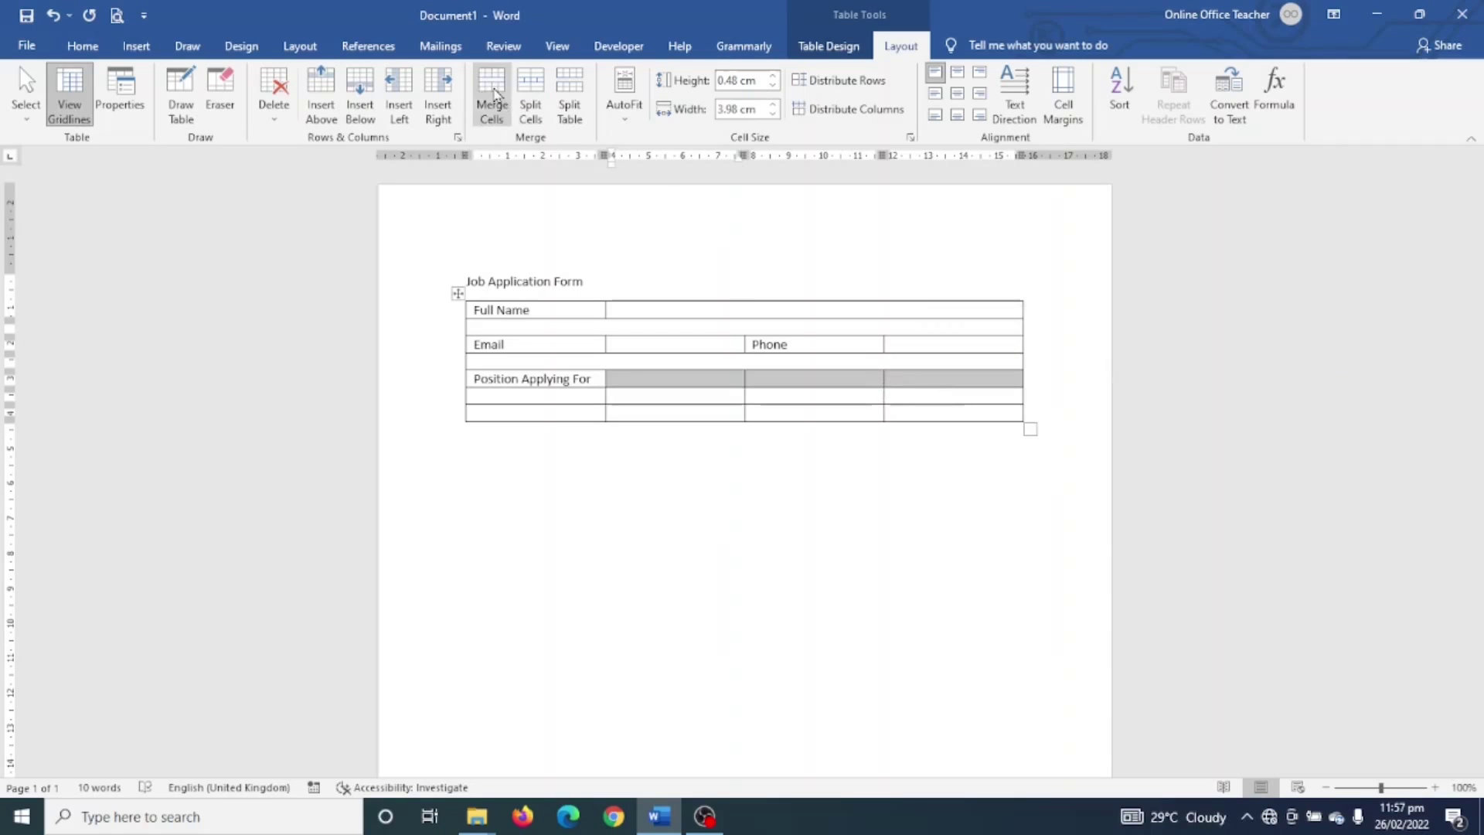
click(492, 95)
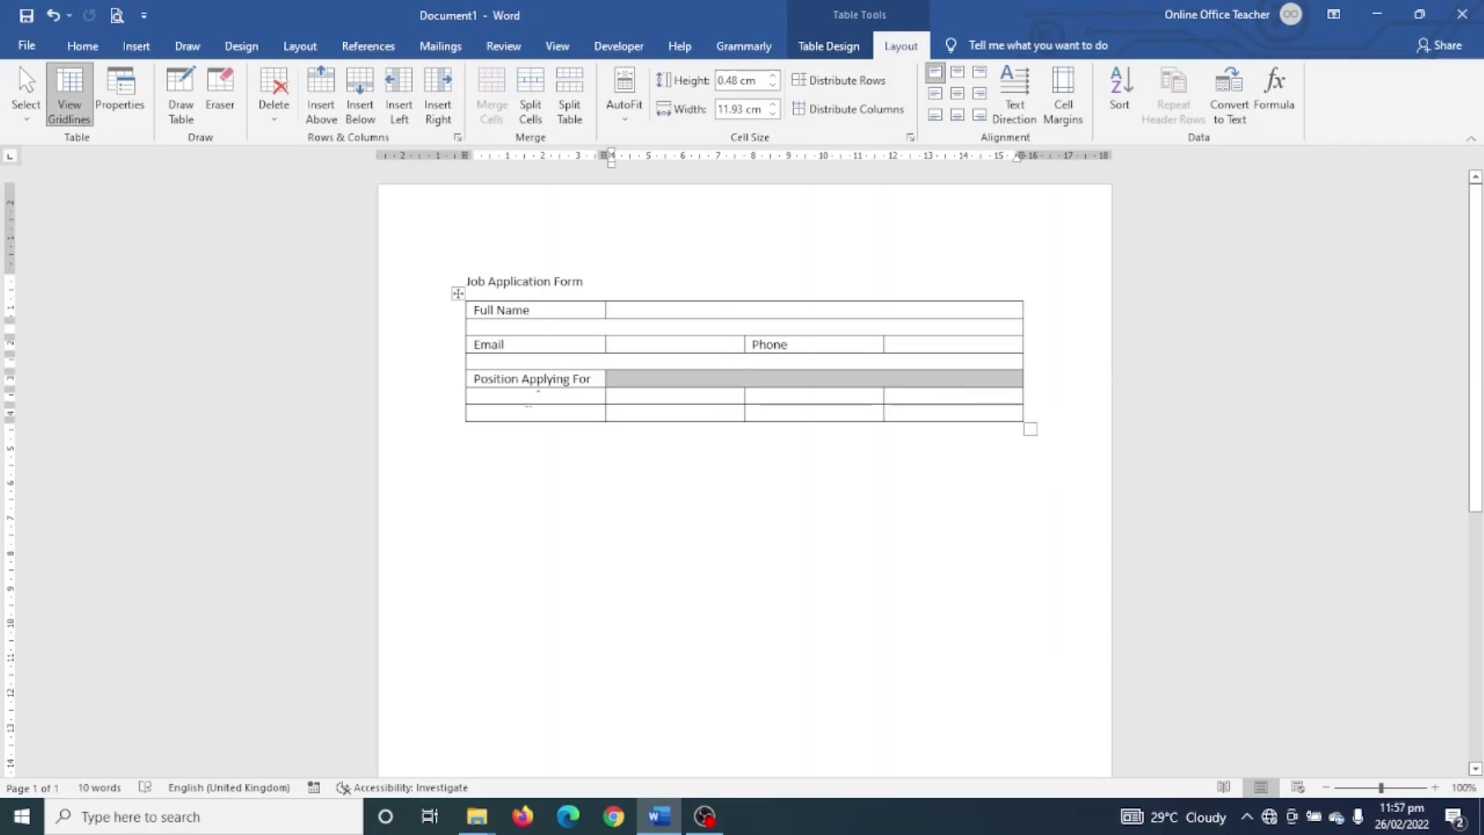
mouse_move(483, 396)
mouse_down()
mouse_move(850, 415)
mouse_move(939, 401)
mouse_up()
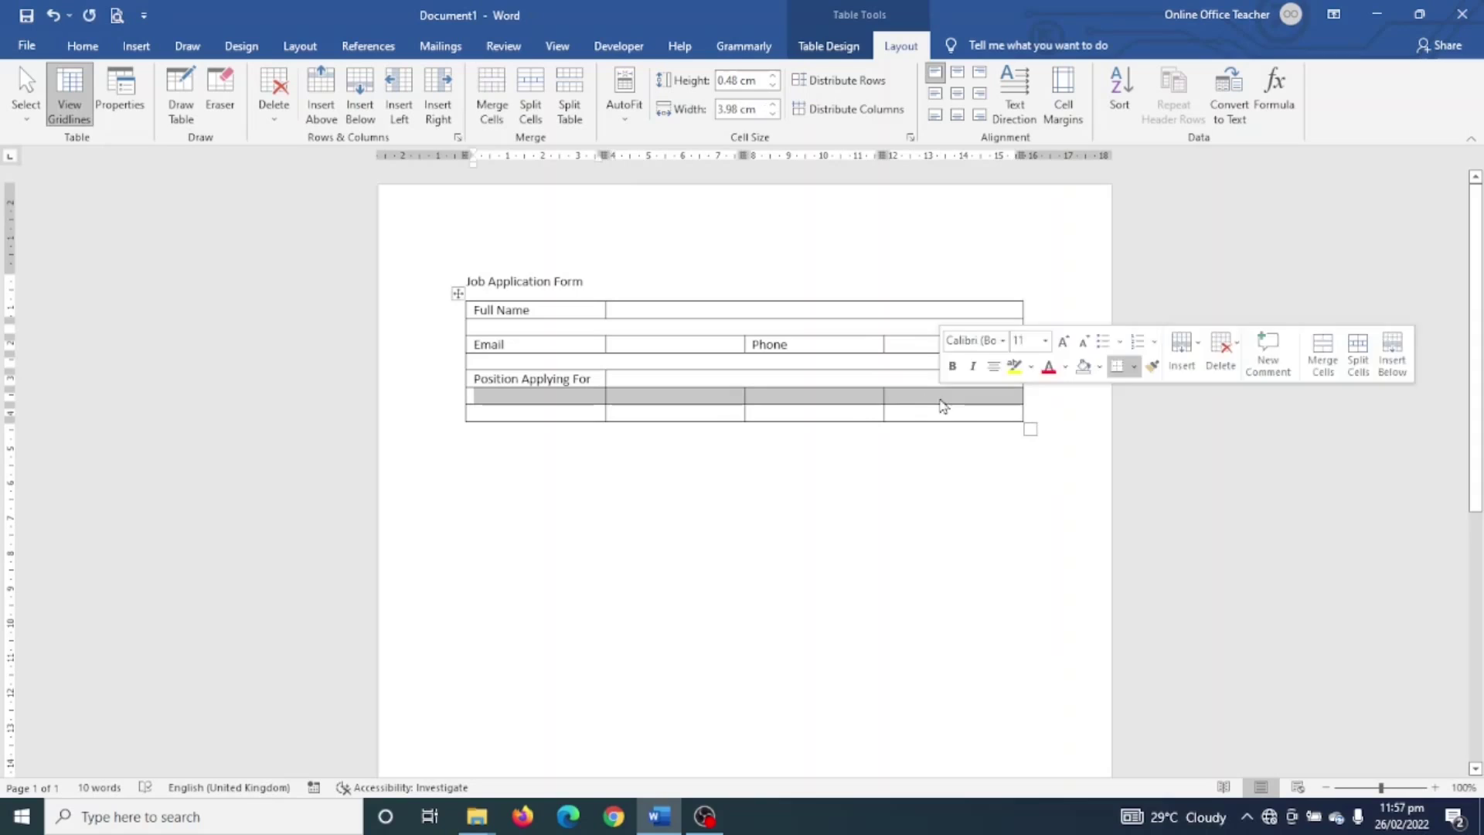
click(486, 93)
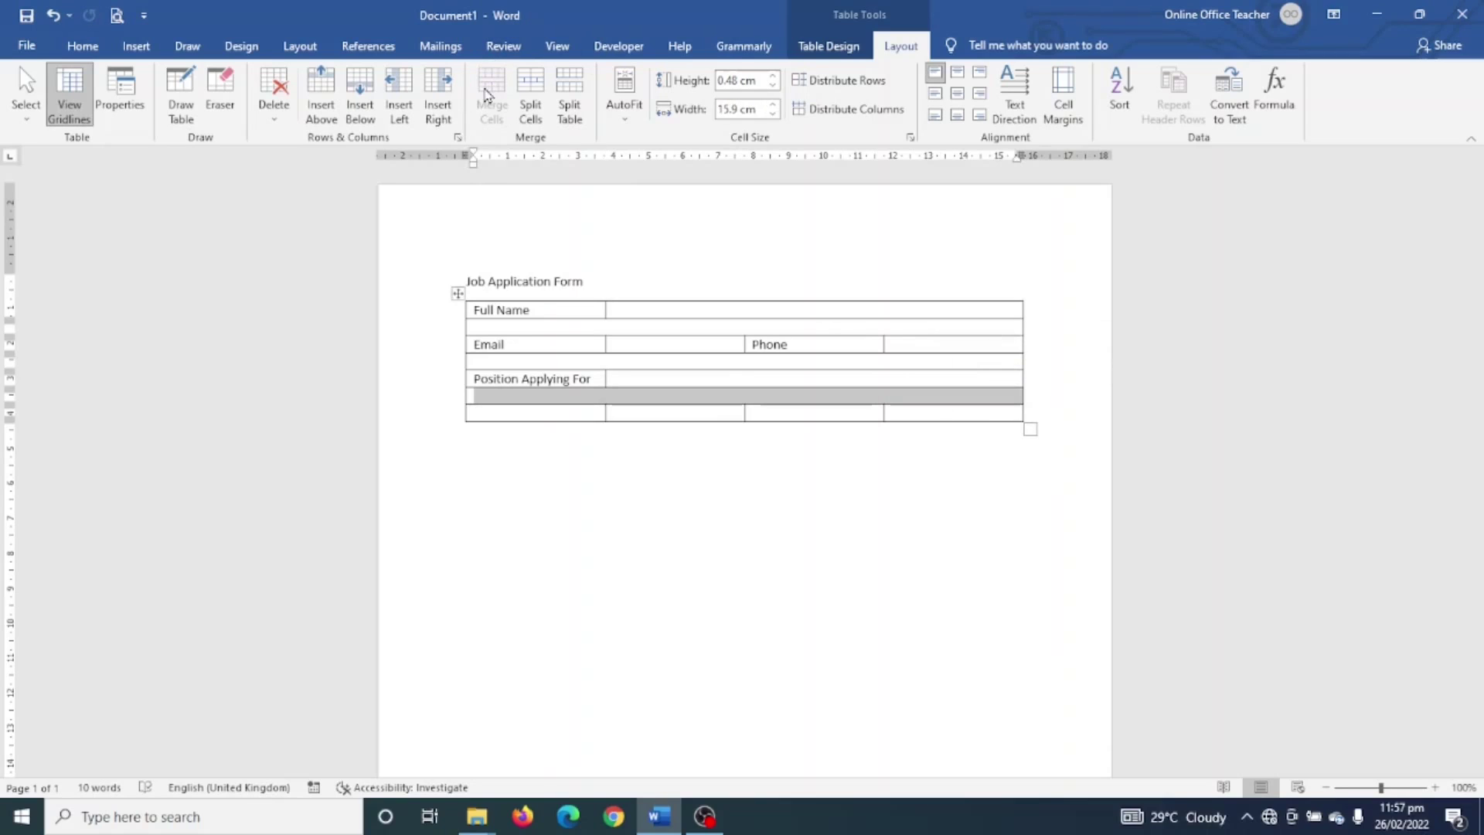
Step: Label the last row 'Career Goal' and merge its three answer cells into one
click(522, 414)
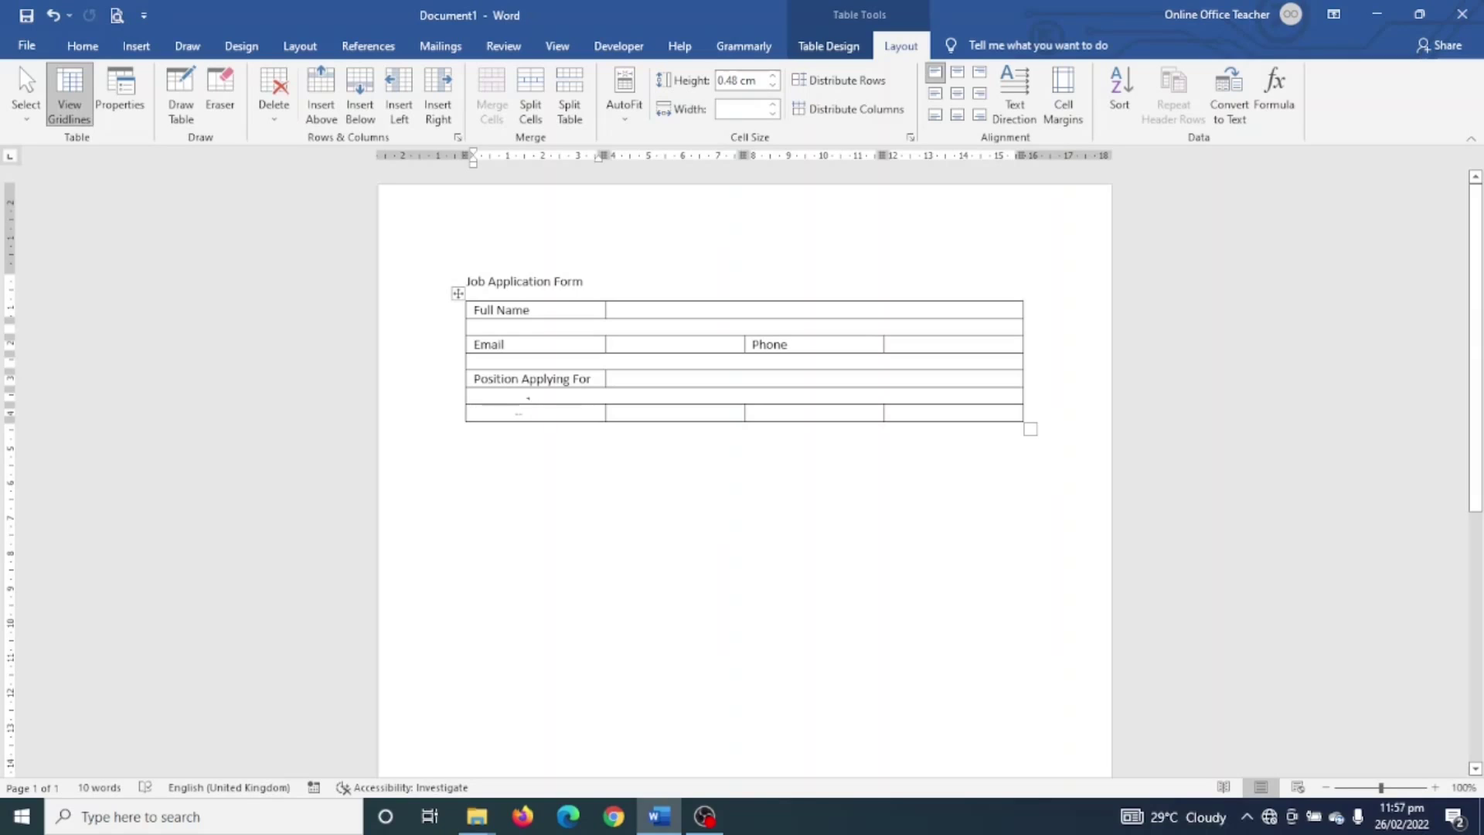
text(career)
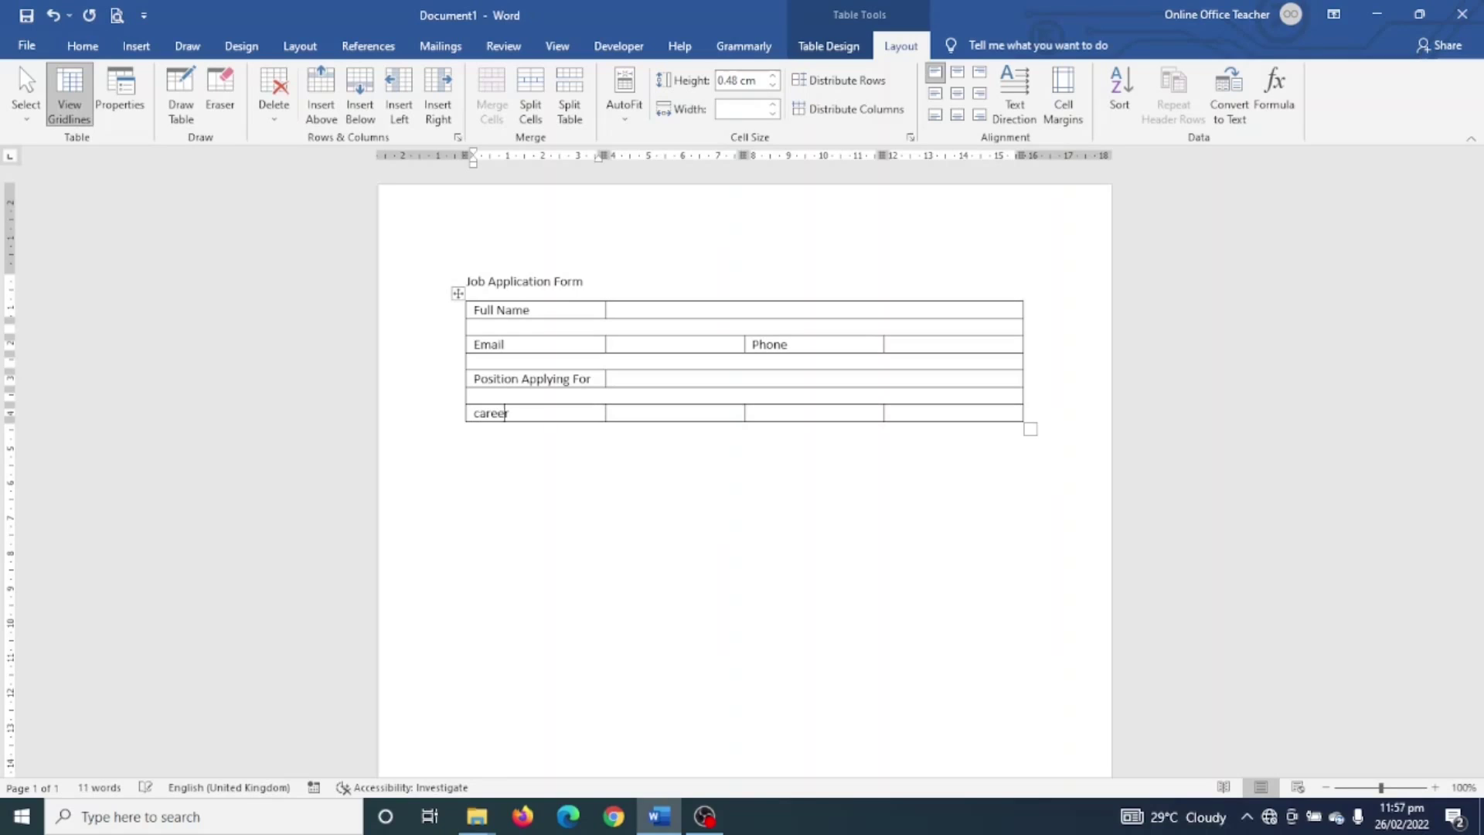
text( Goal)
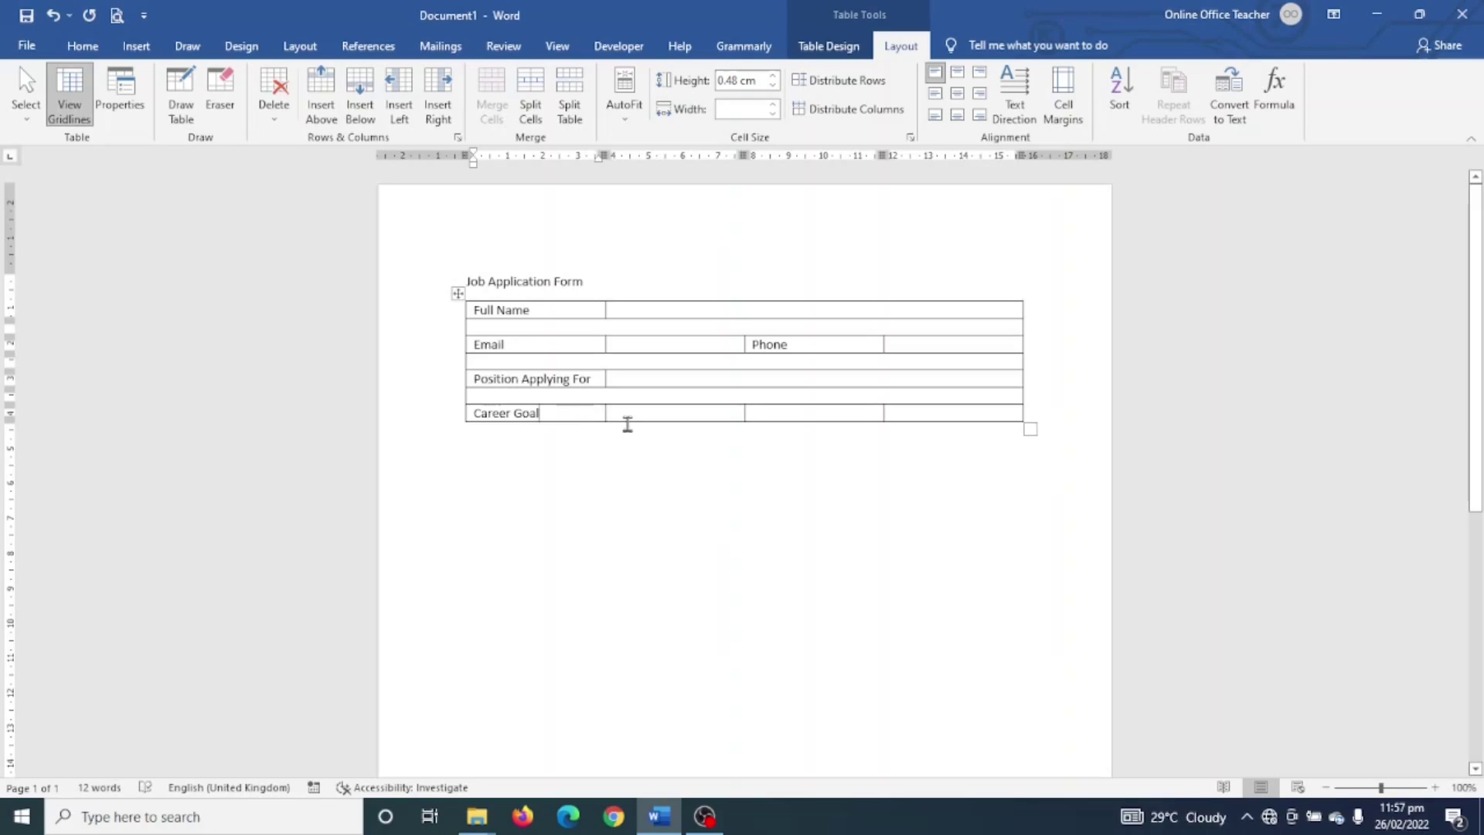
drag(646, 415, 925, 421)
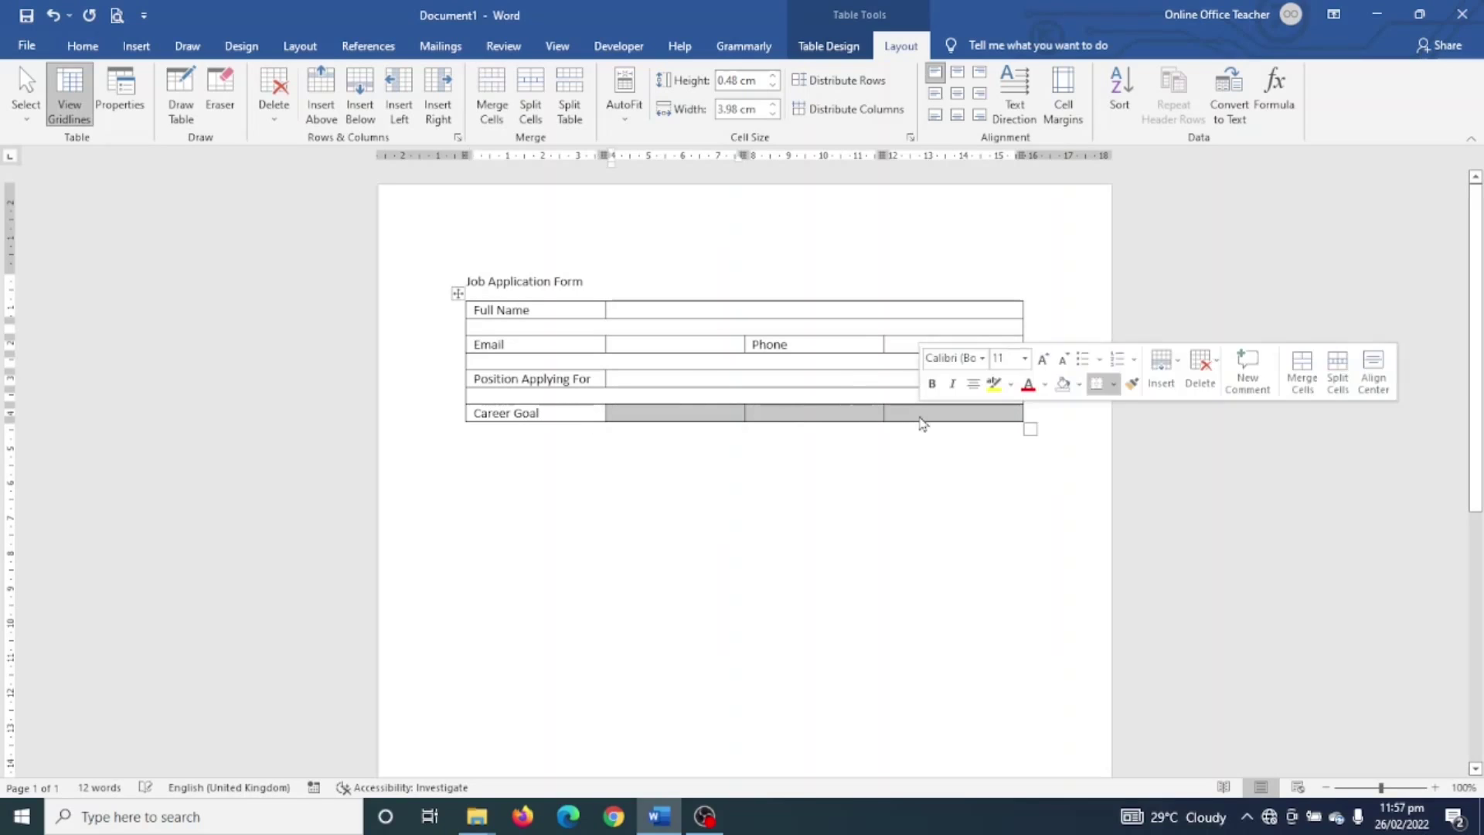
click(492, 97)
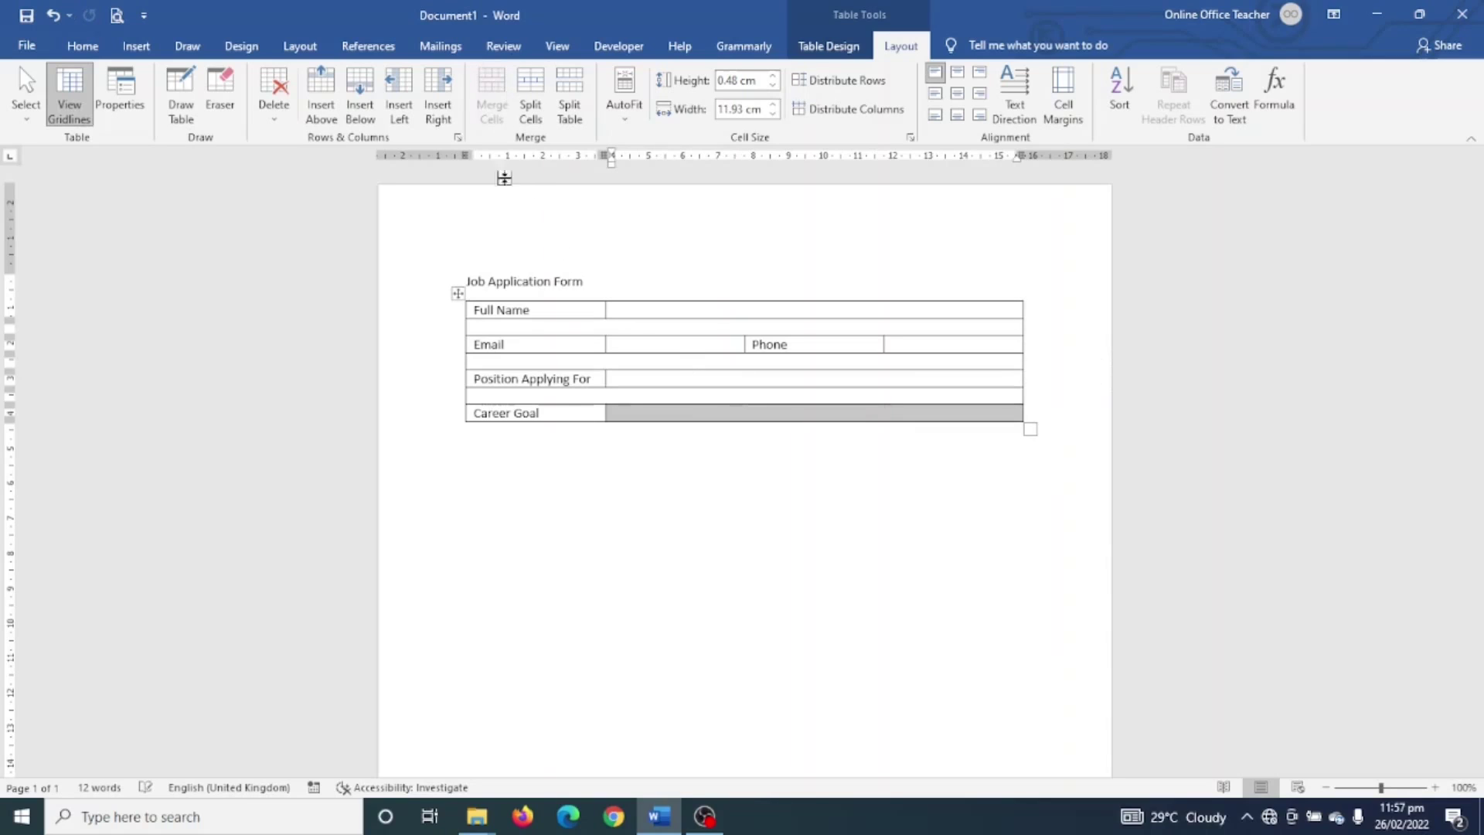
click(530, 491)
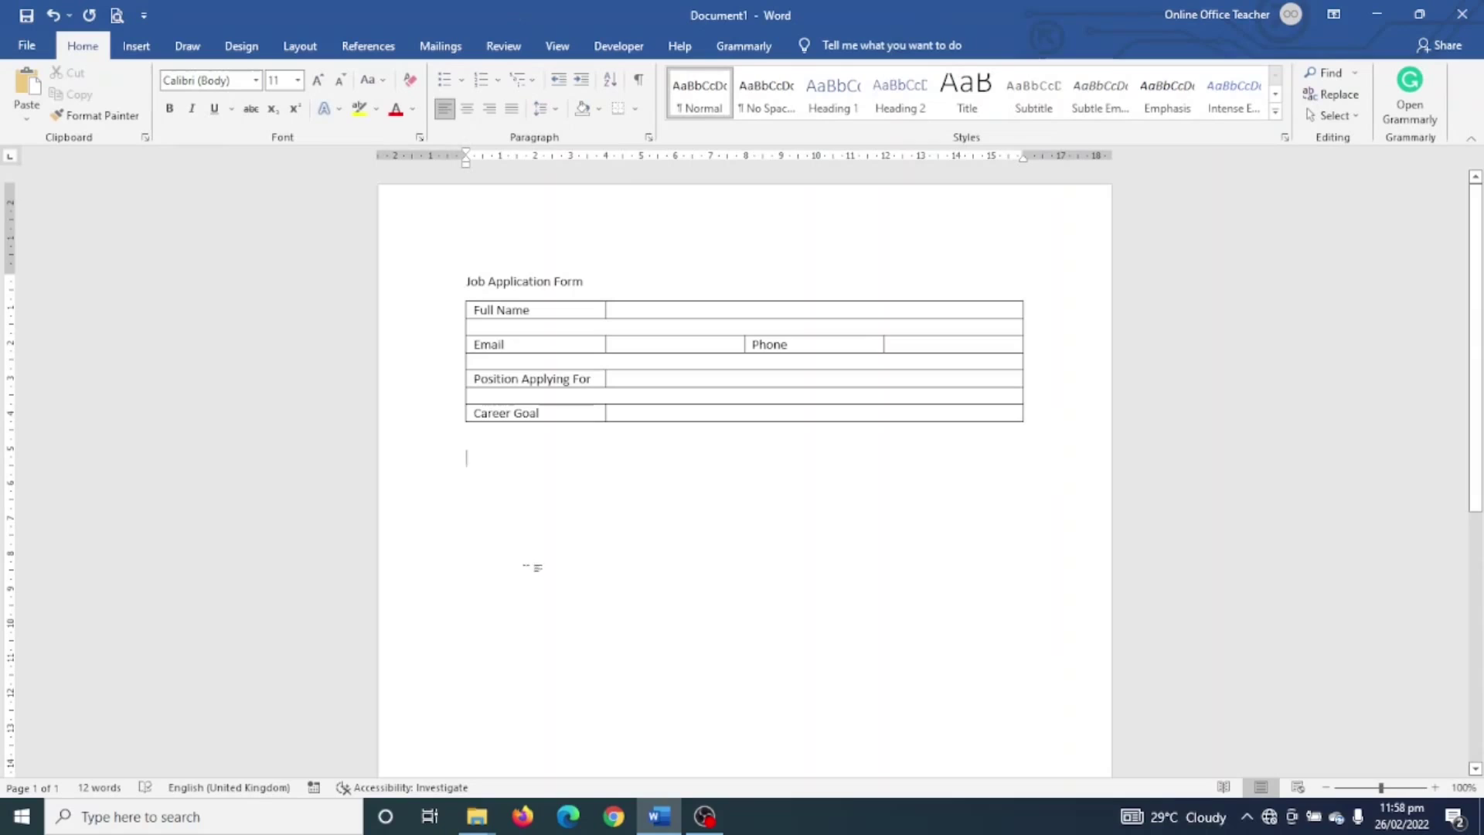
Step: Add 'How did you hear about us?' with options Your website, Google search, Television, Radio, From employee
text(How did)
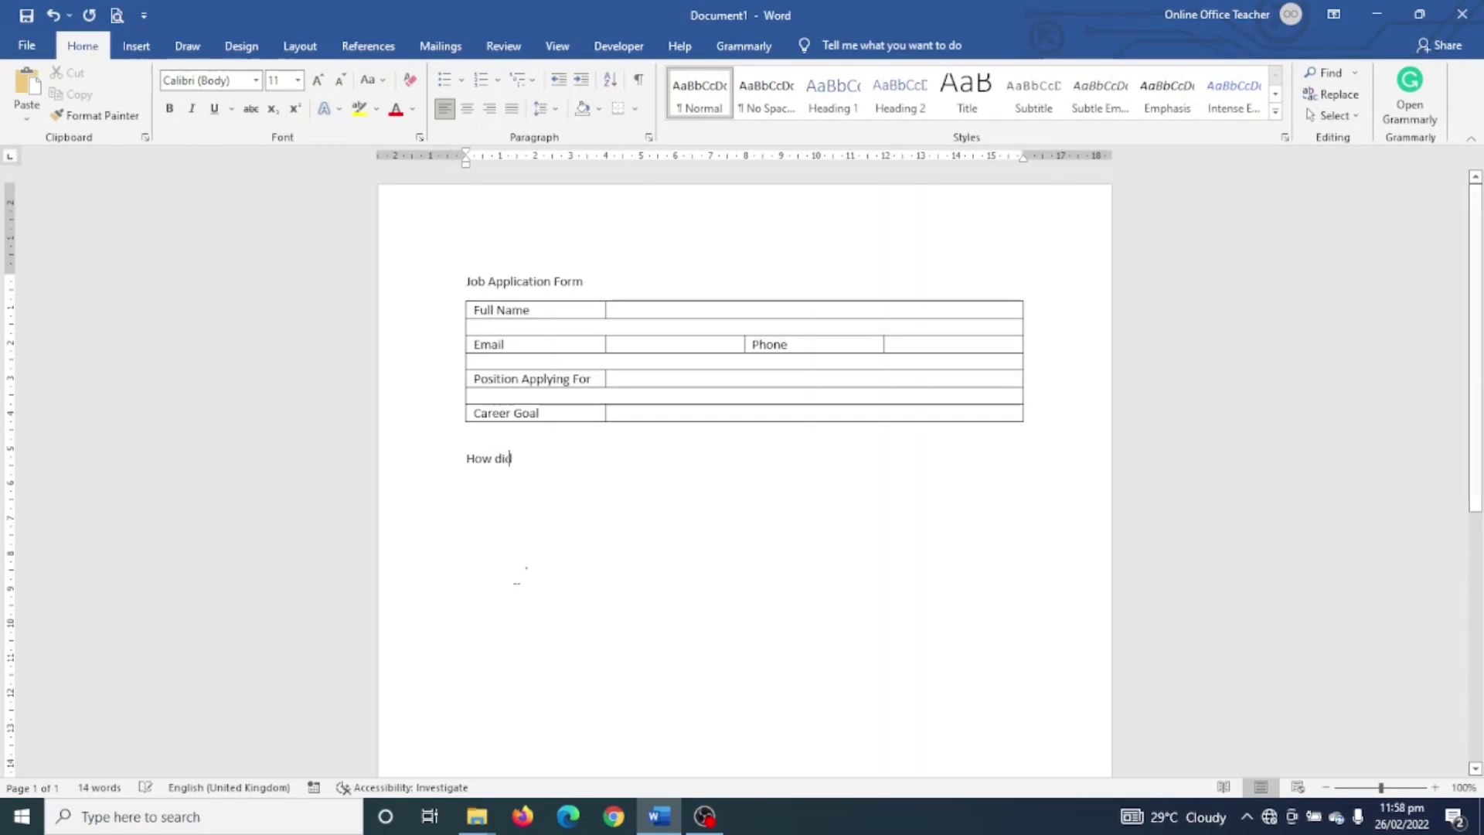
text( you dhear about us?)
key(Return)
text(Your website)
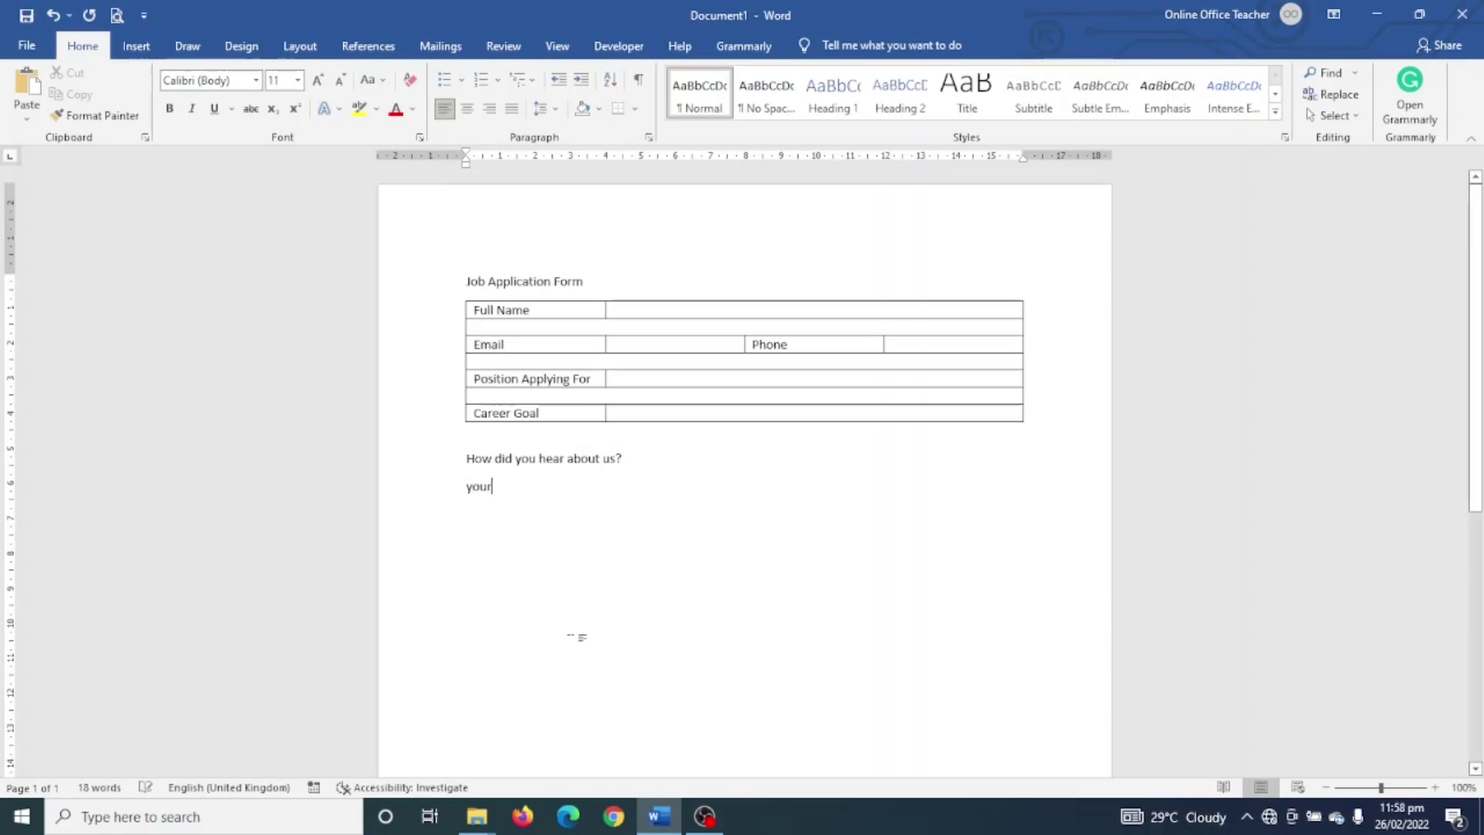
key(Return)
text(Google search)
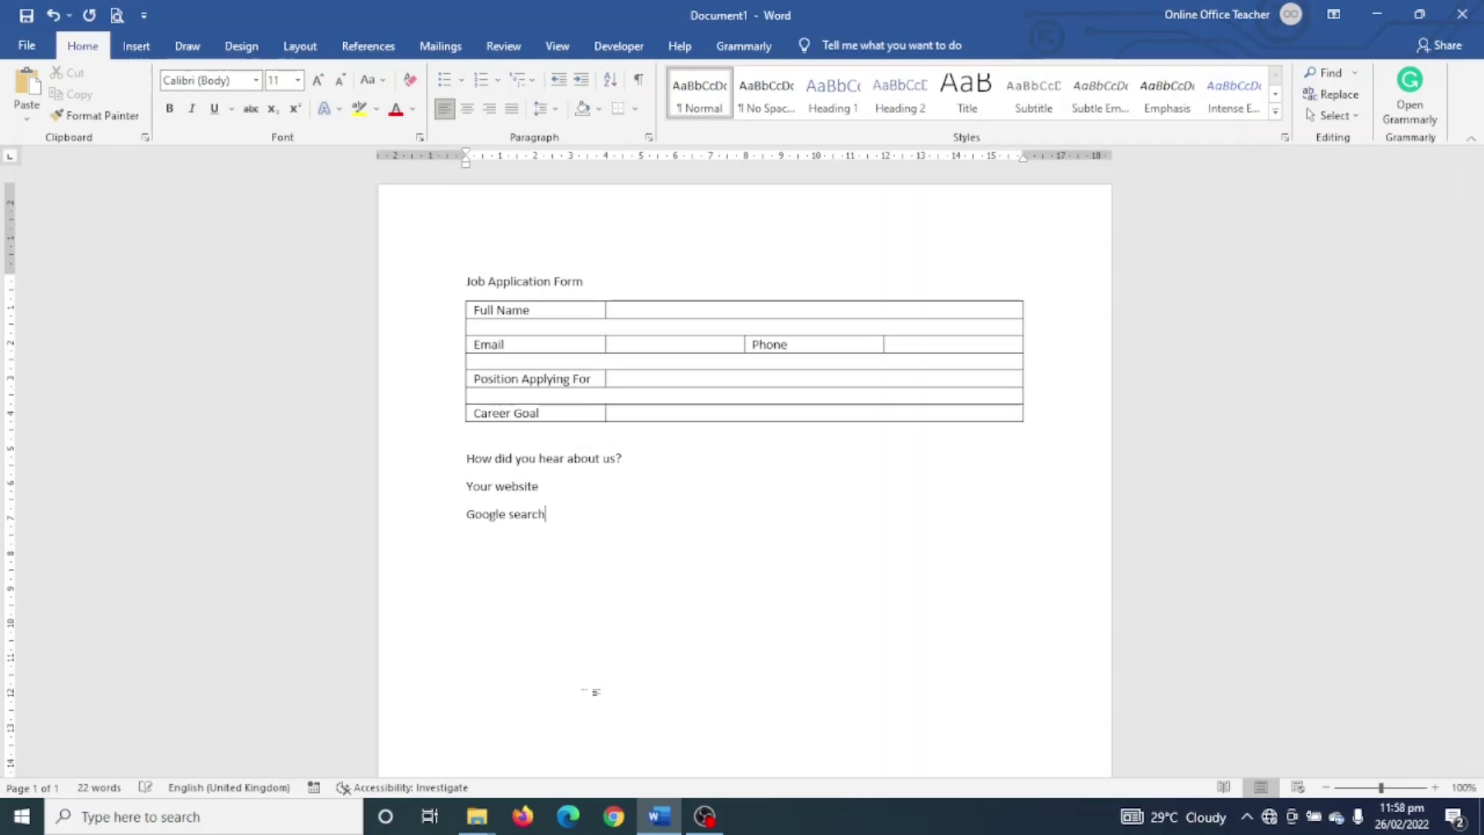
key(Return)
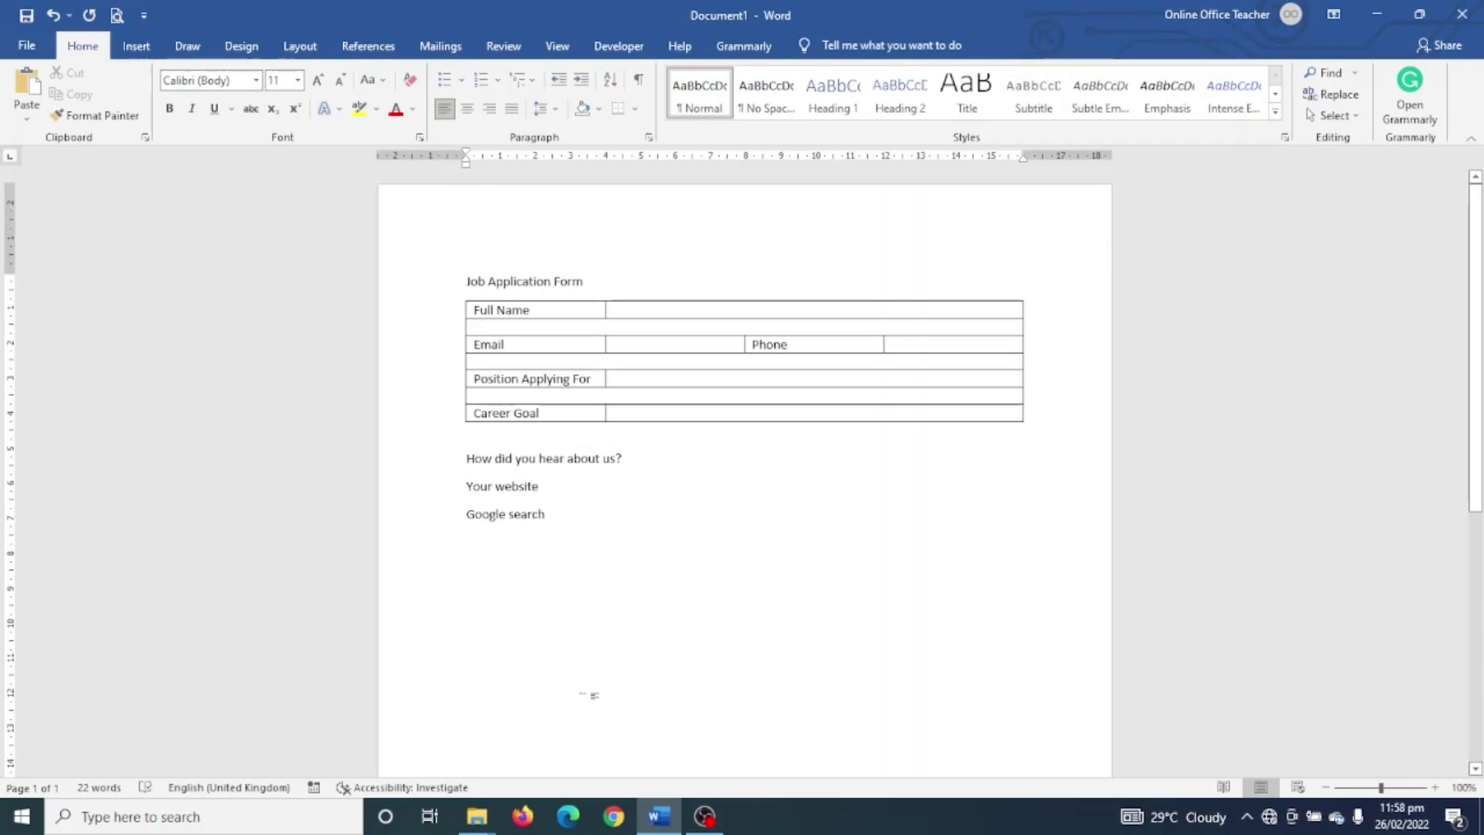
text(television)
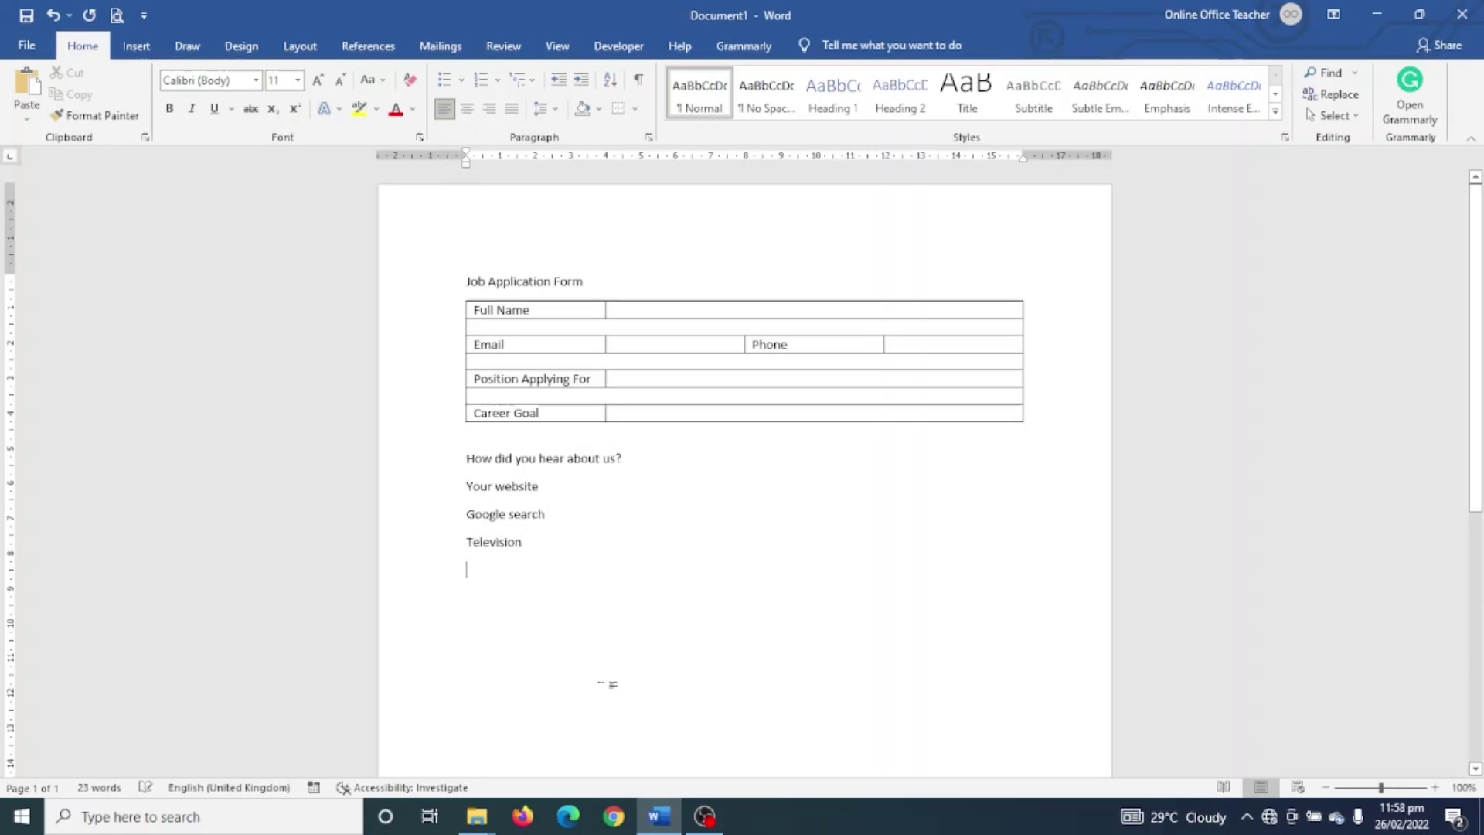
text(radio)
key(Return)
text(fr)
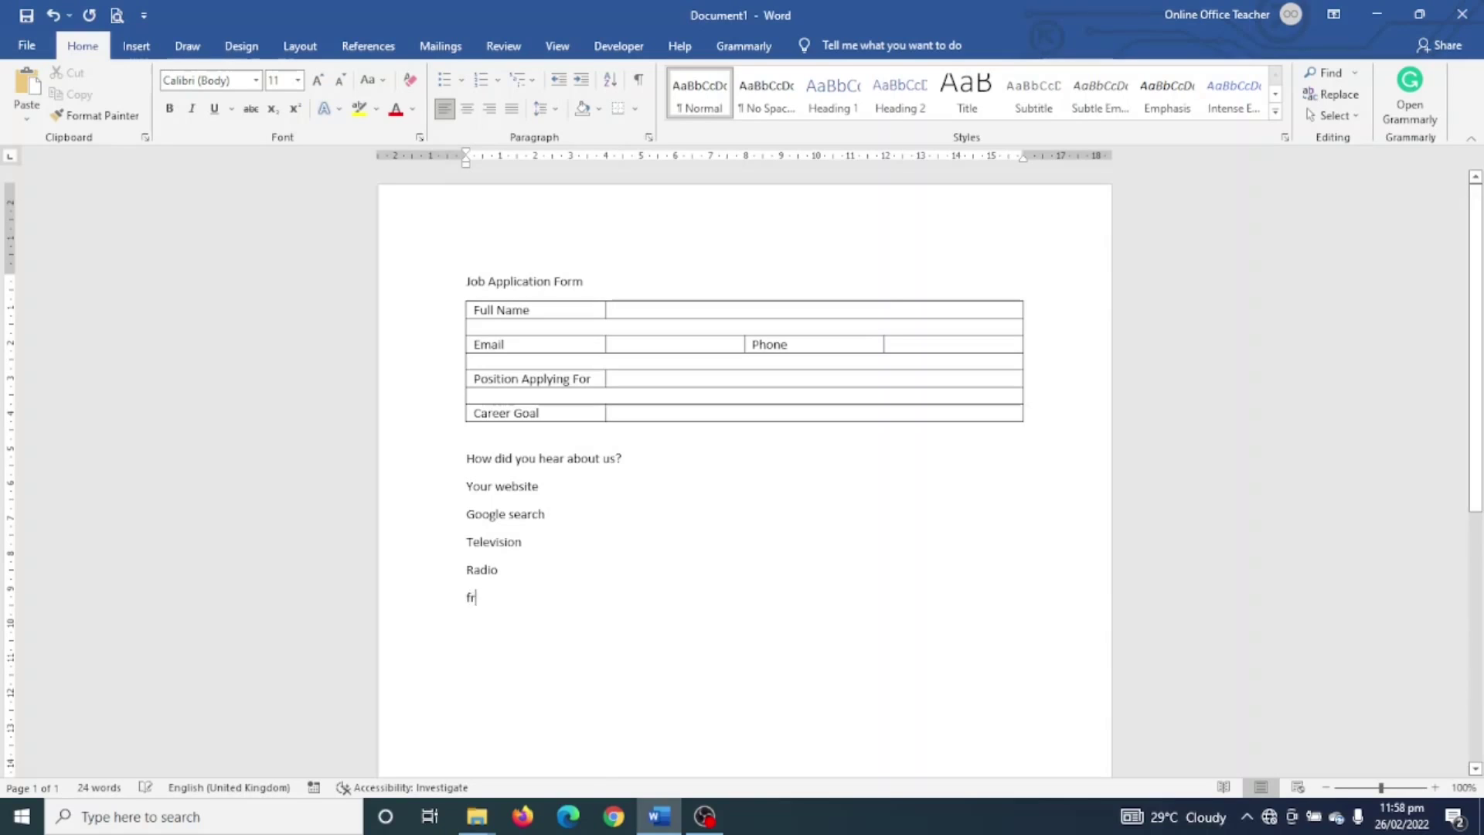
text(om employye)
key(BackSpace)
Step: Add an 'Agreement' heading and the line 'I agree to the terms of this application.'
mouse_move(669, 808)
key(Return)
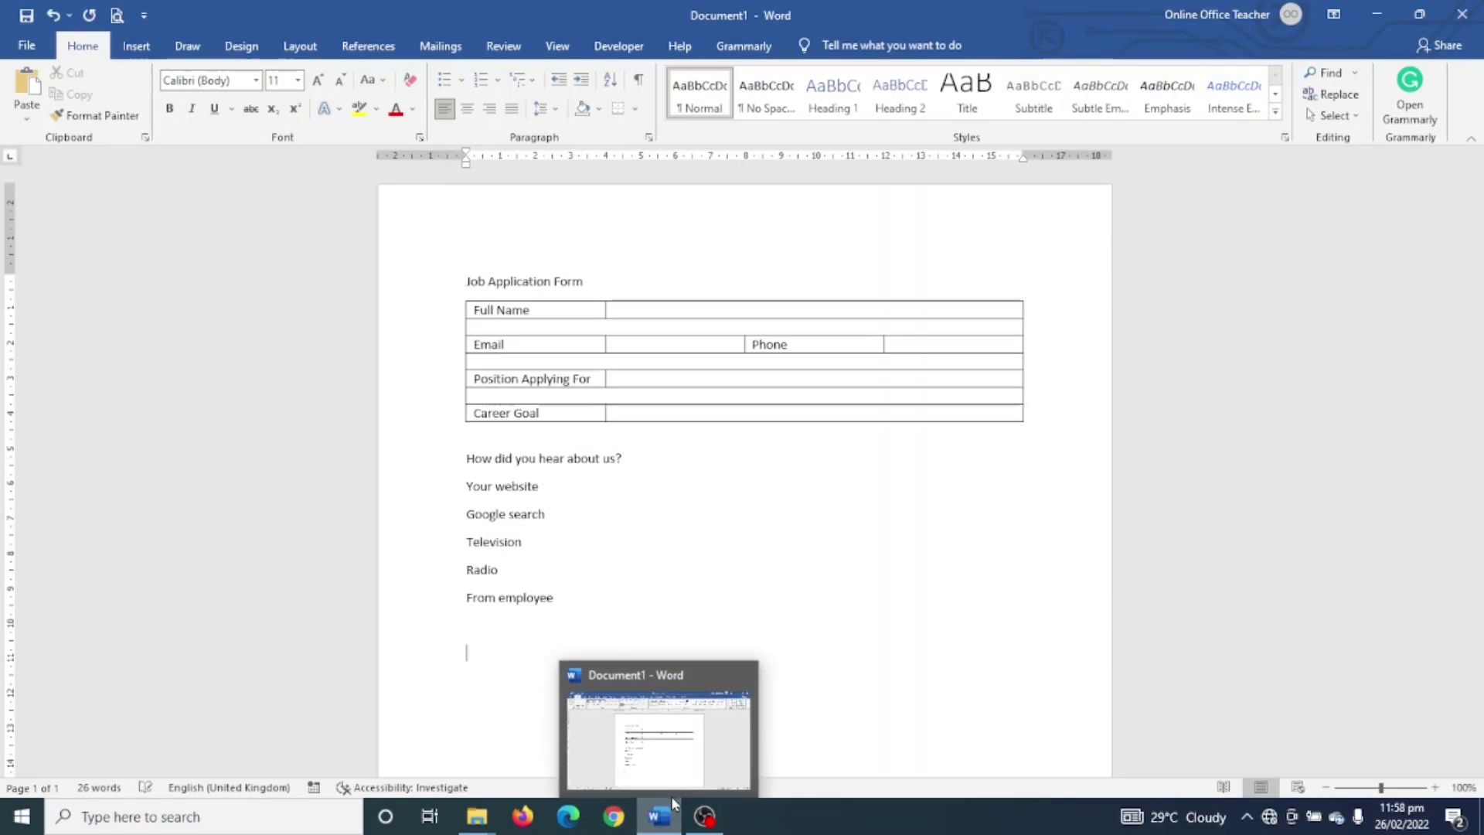
text(agreement)
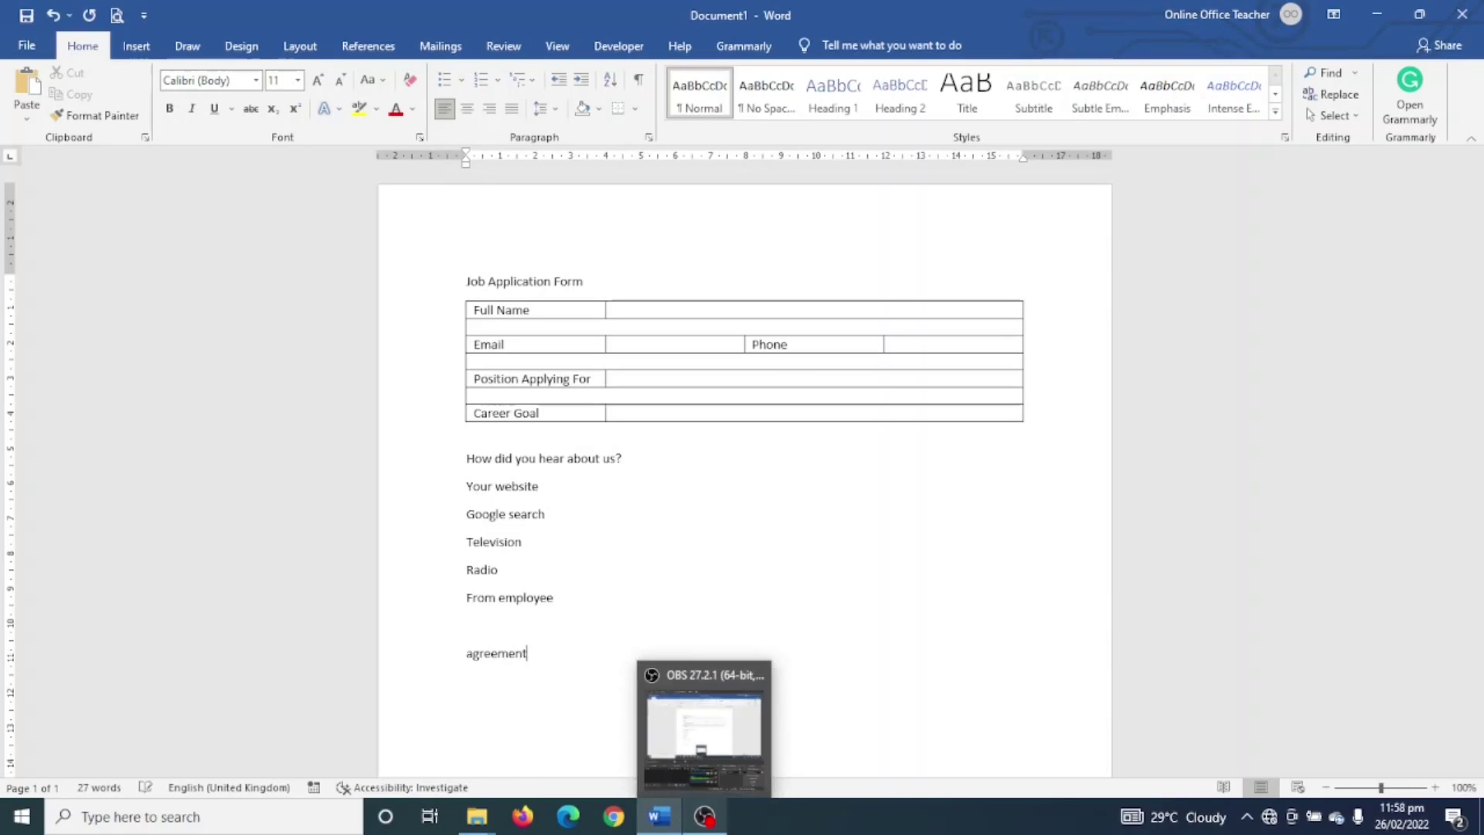
key(Return)
text(I agree that)
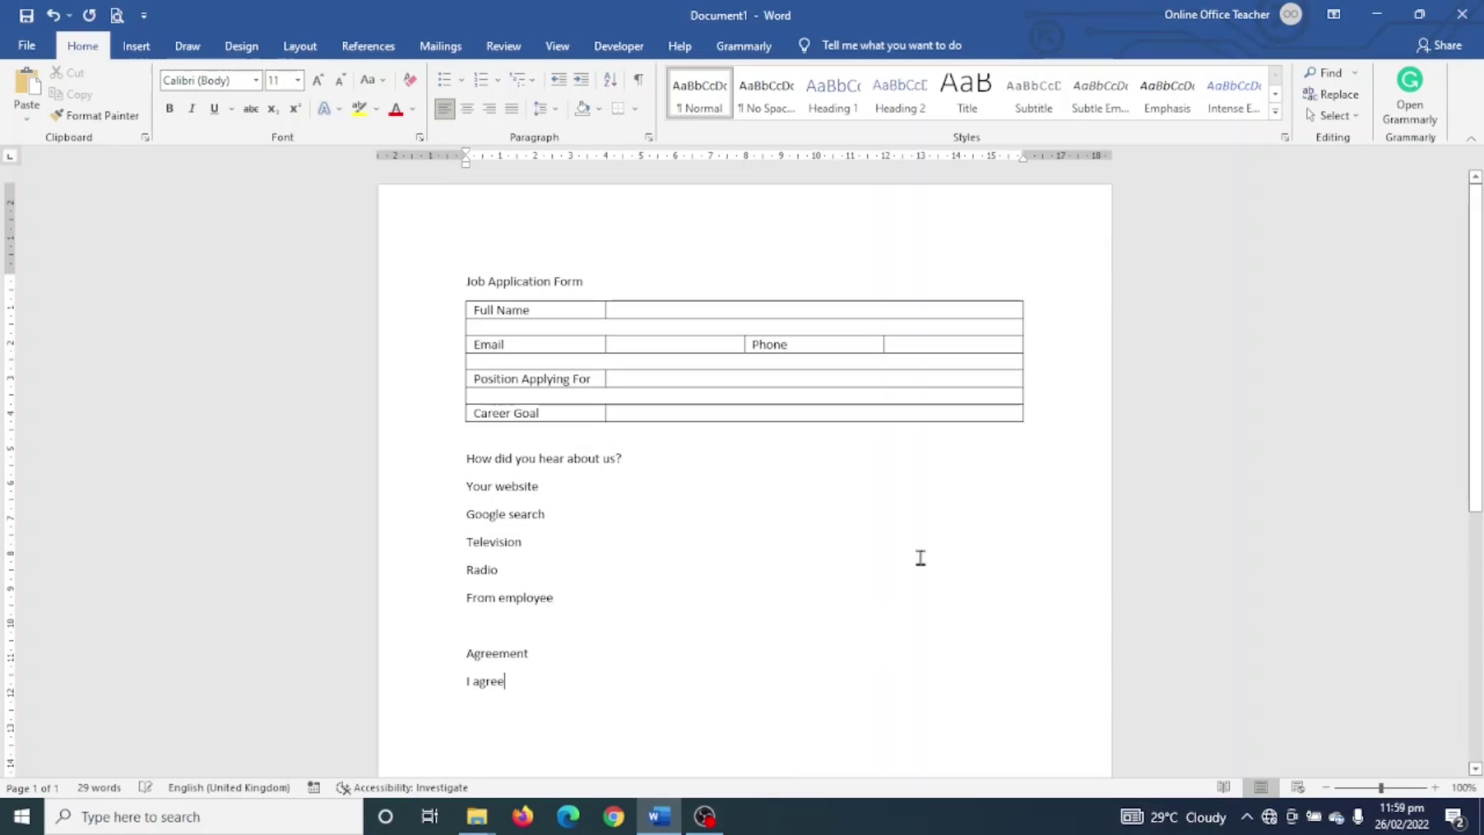
key(BackSpace)
key(BackSpace)
key(BackSpace)
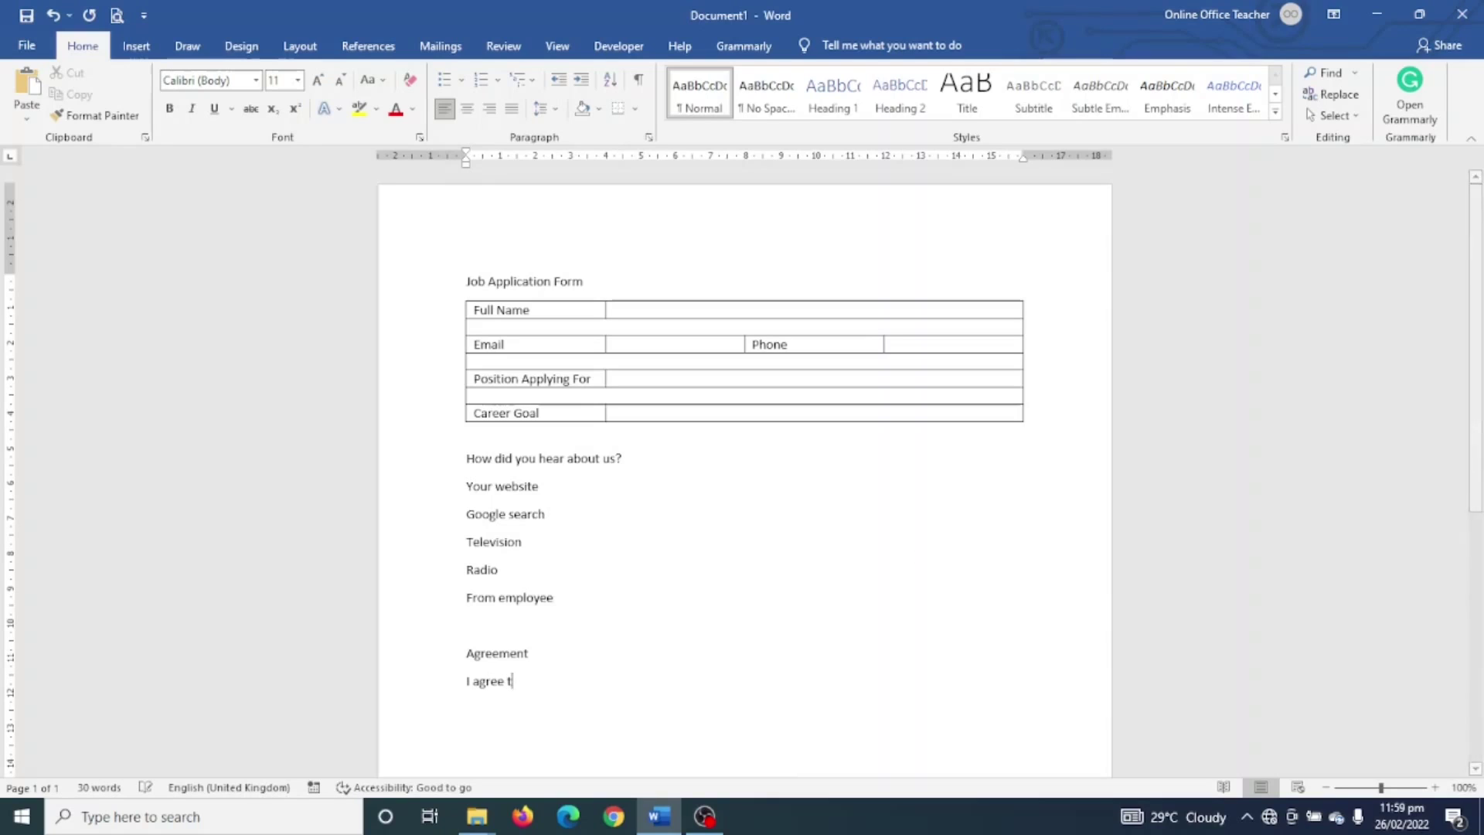
text(o the term)
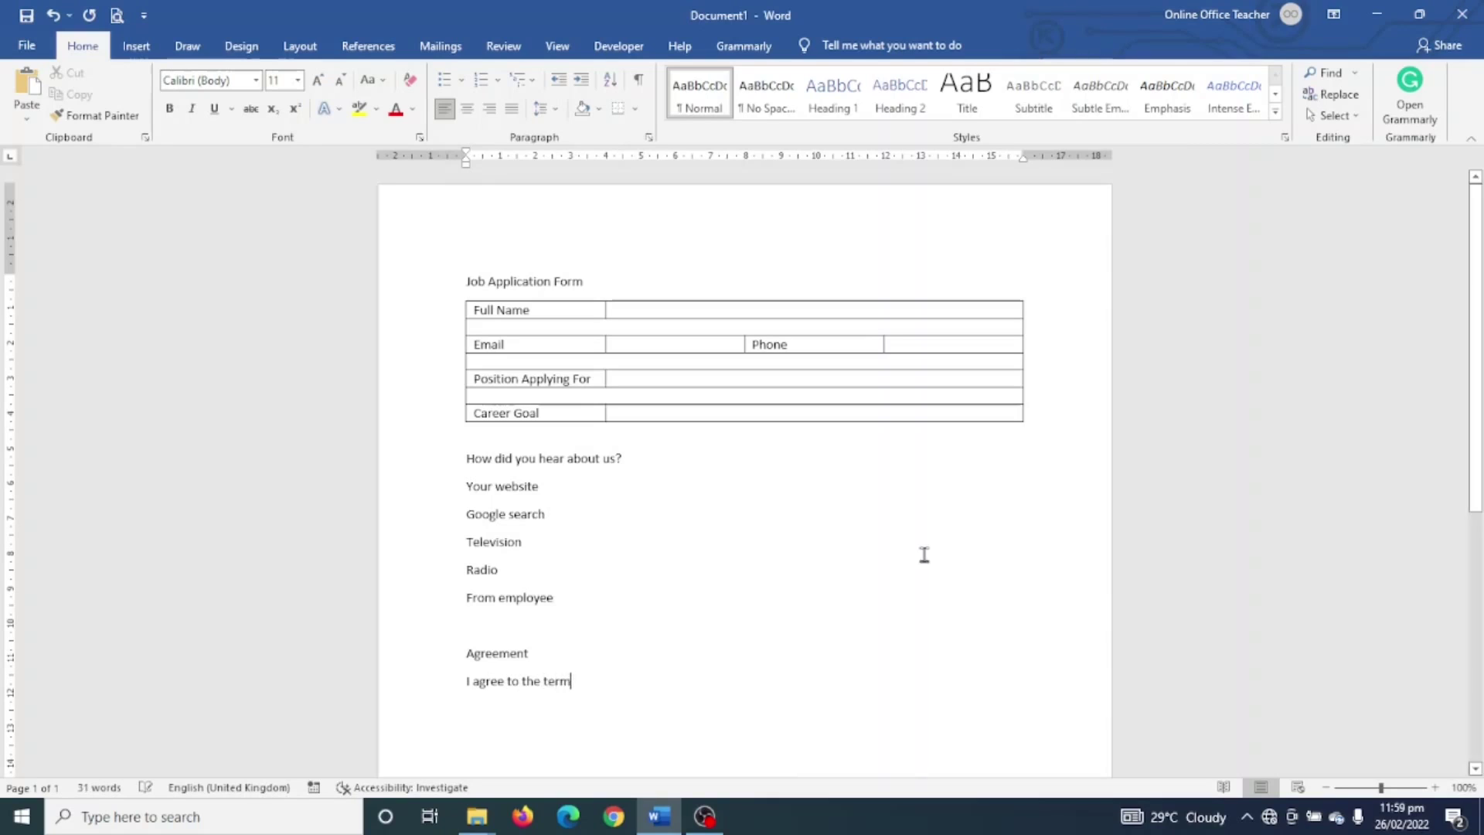
text(s of this ap)
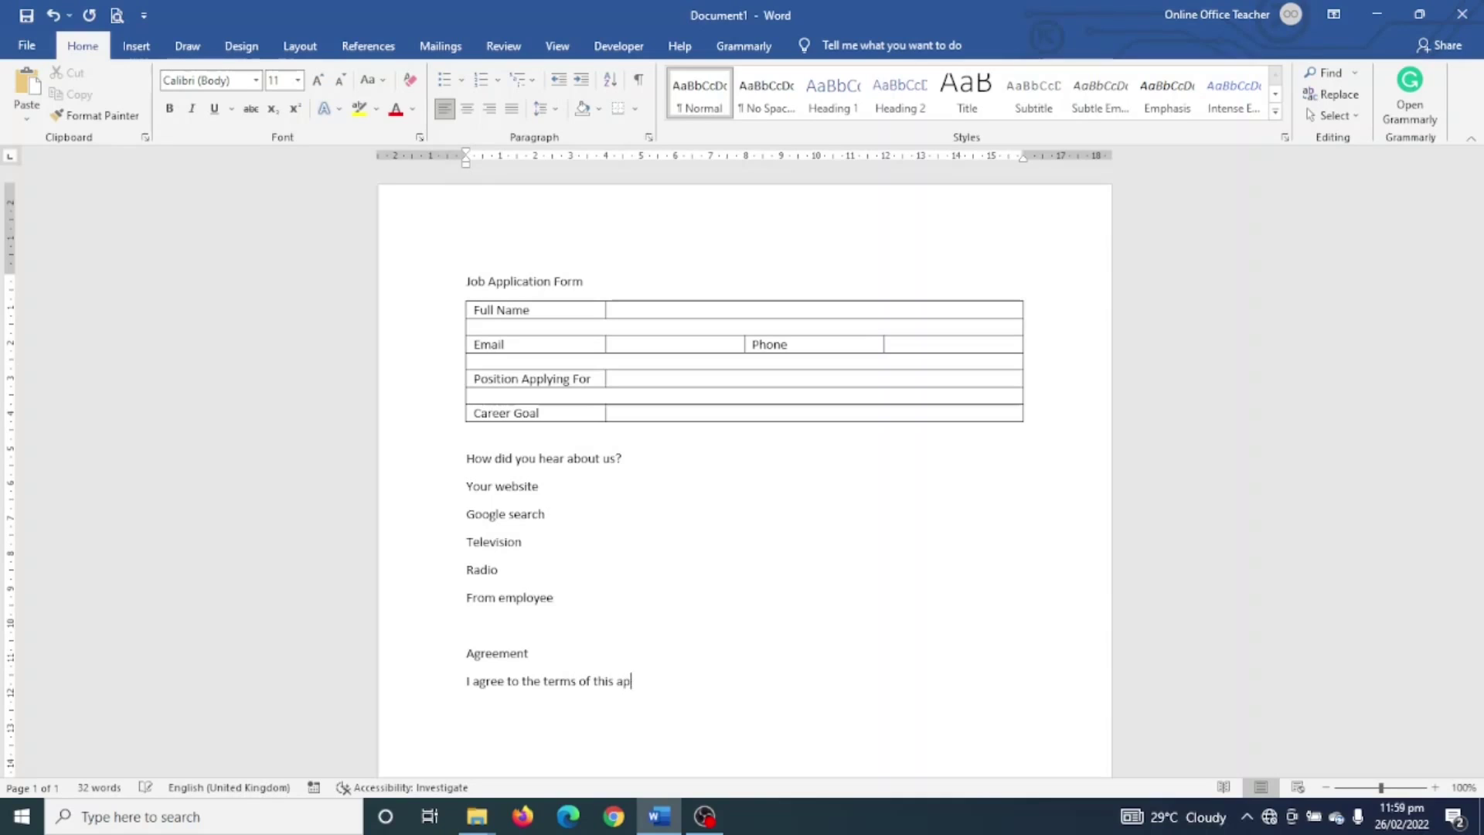
text(plication.)
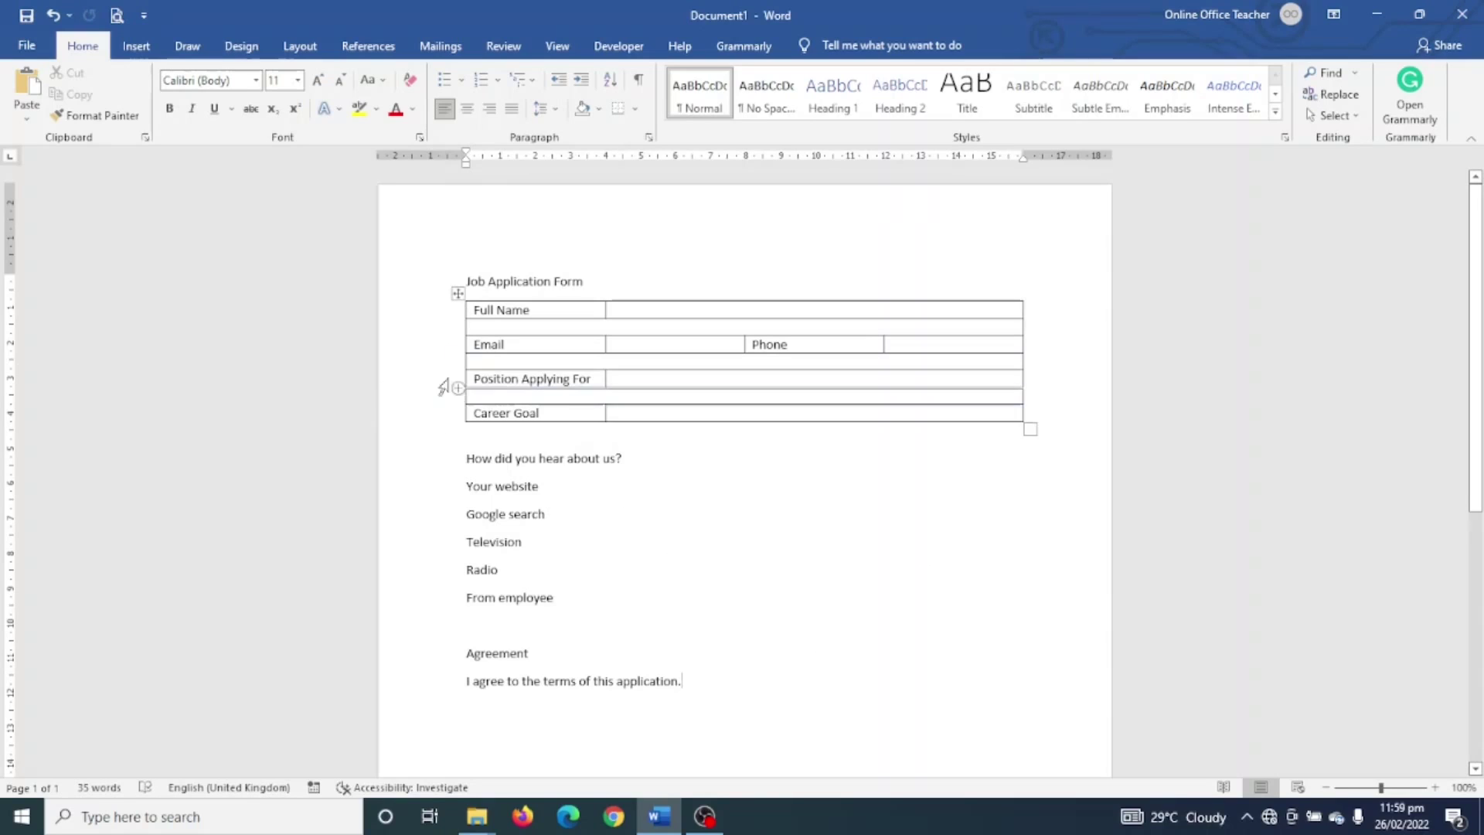
click(461, 282)
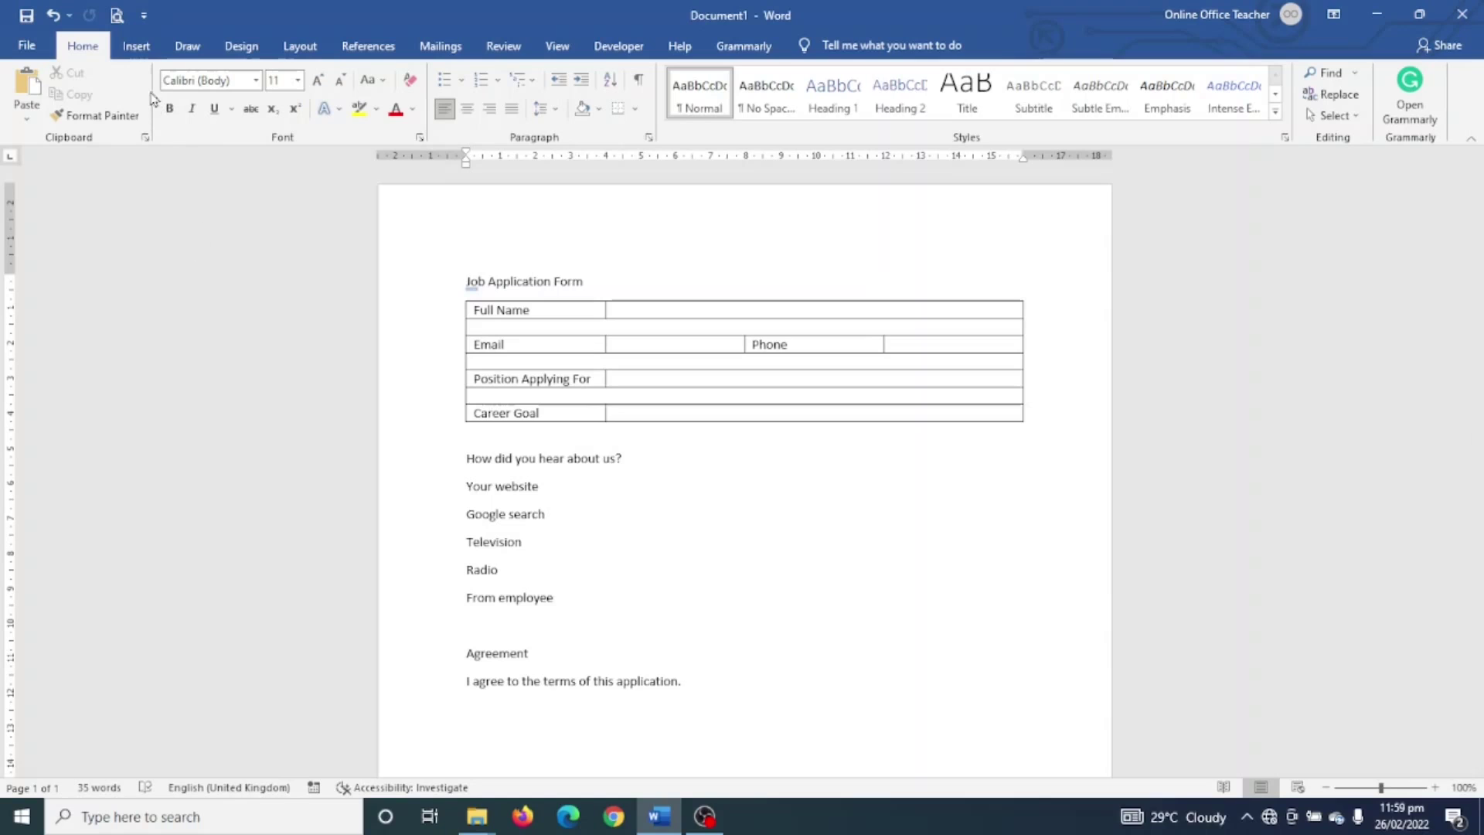
click(136, 46)
Step: Insert the red logo-4 picture from this device at the top of the form
click(199, 110)
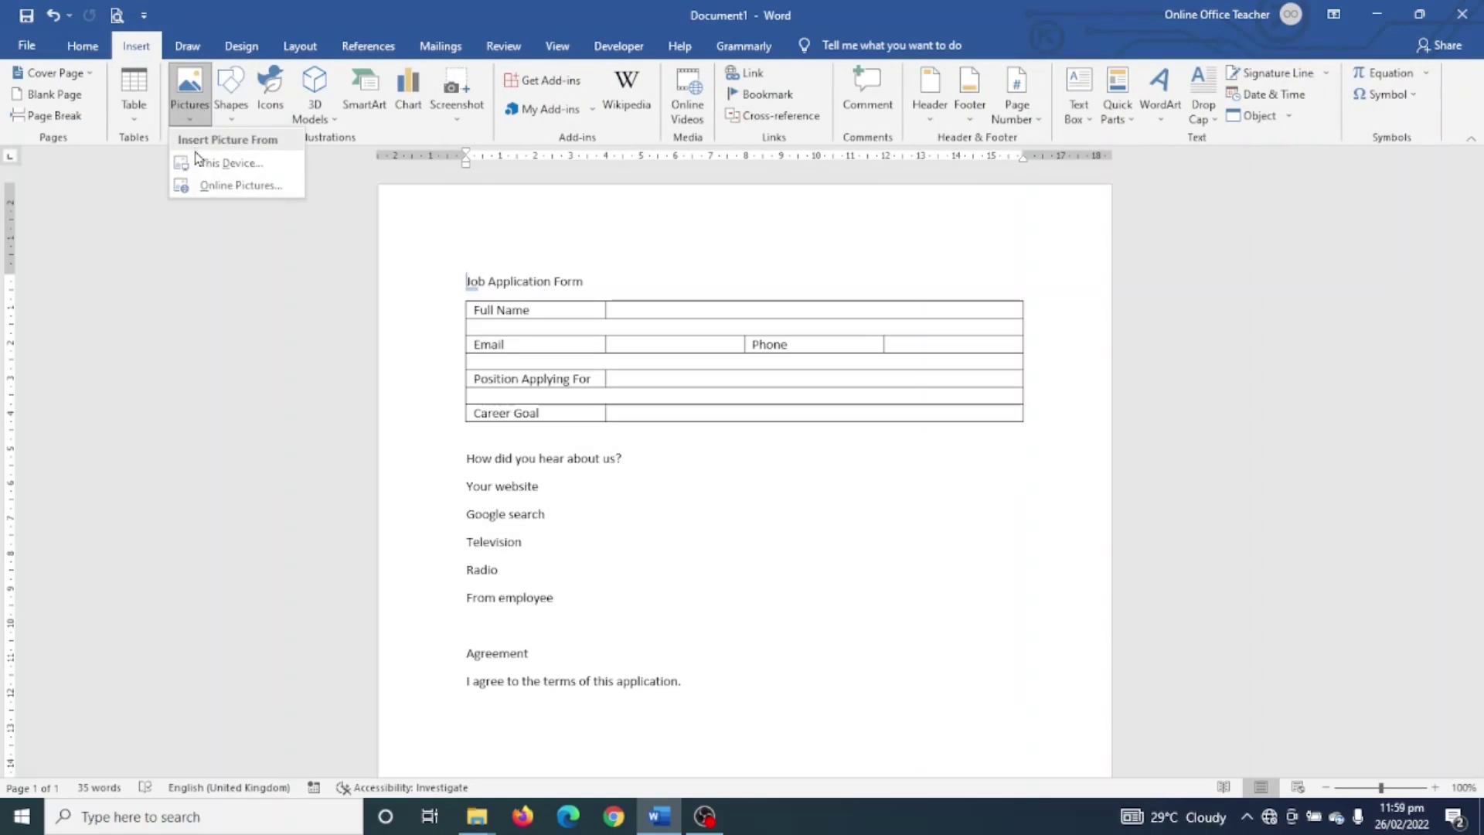
click(206, 164)
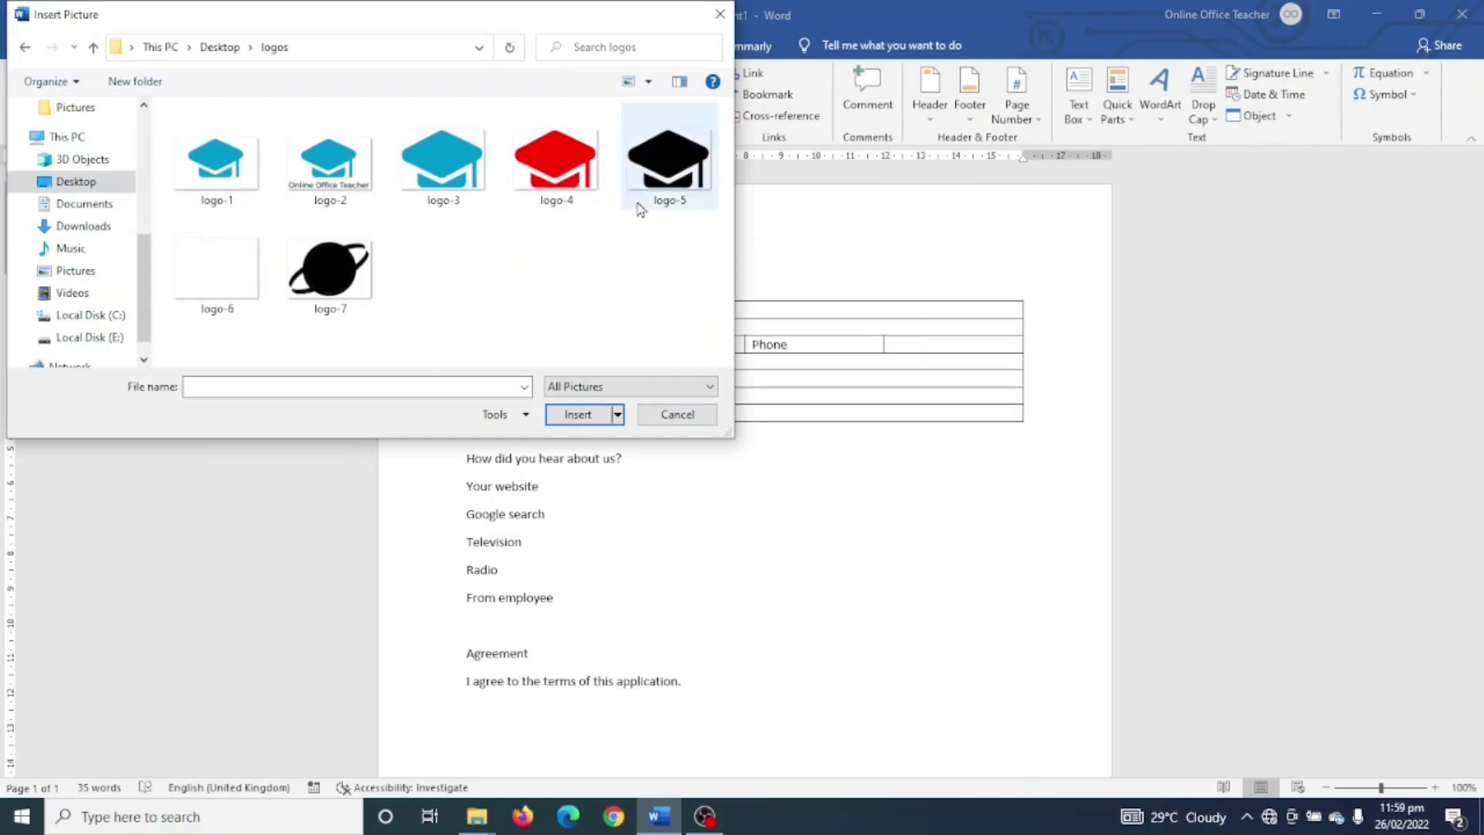
click(559, 193)
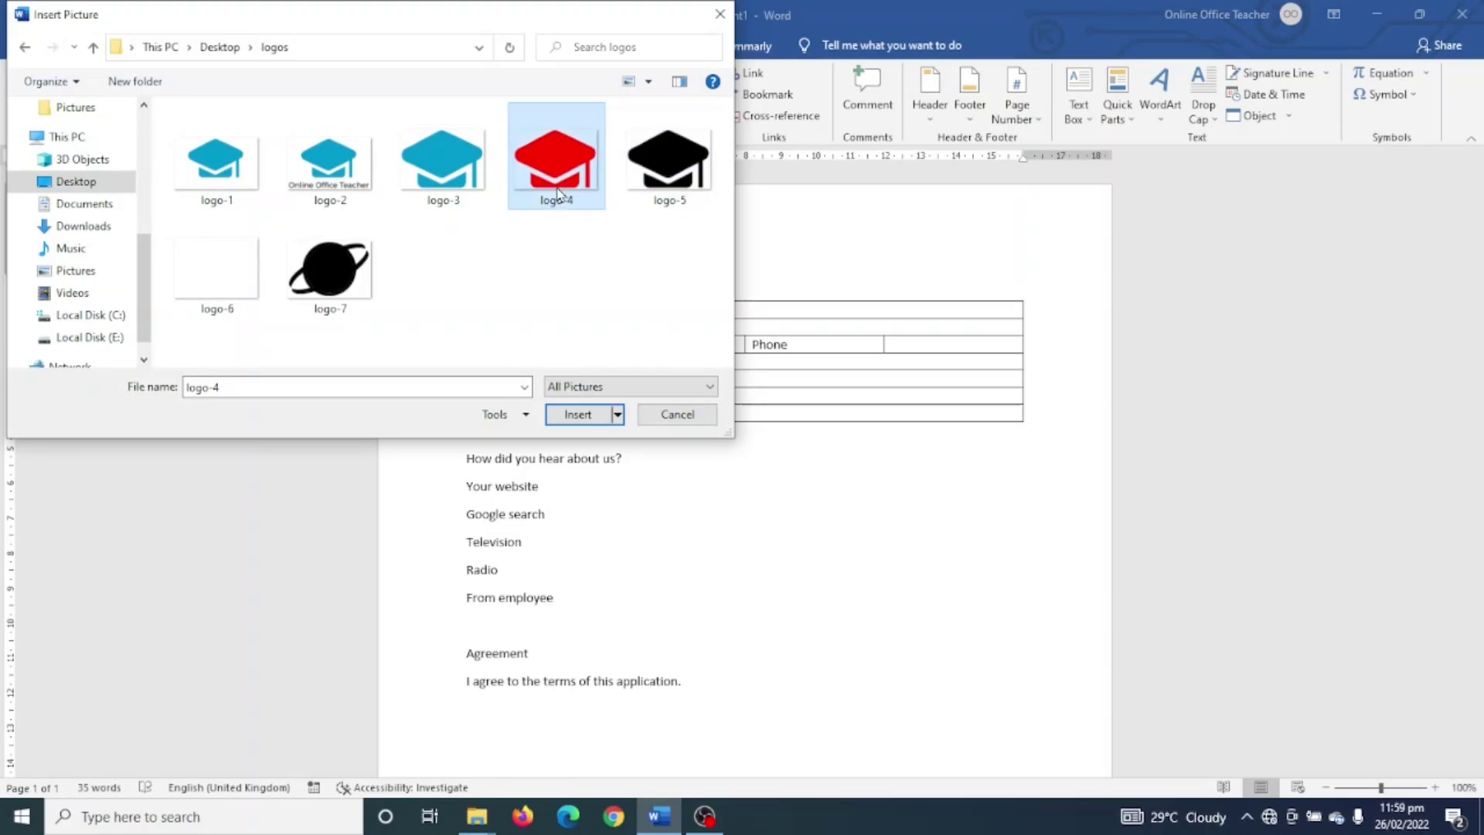
click(581, 414)
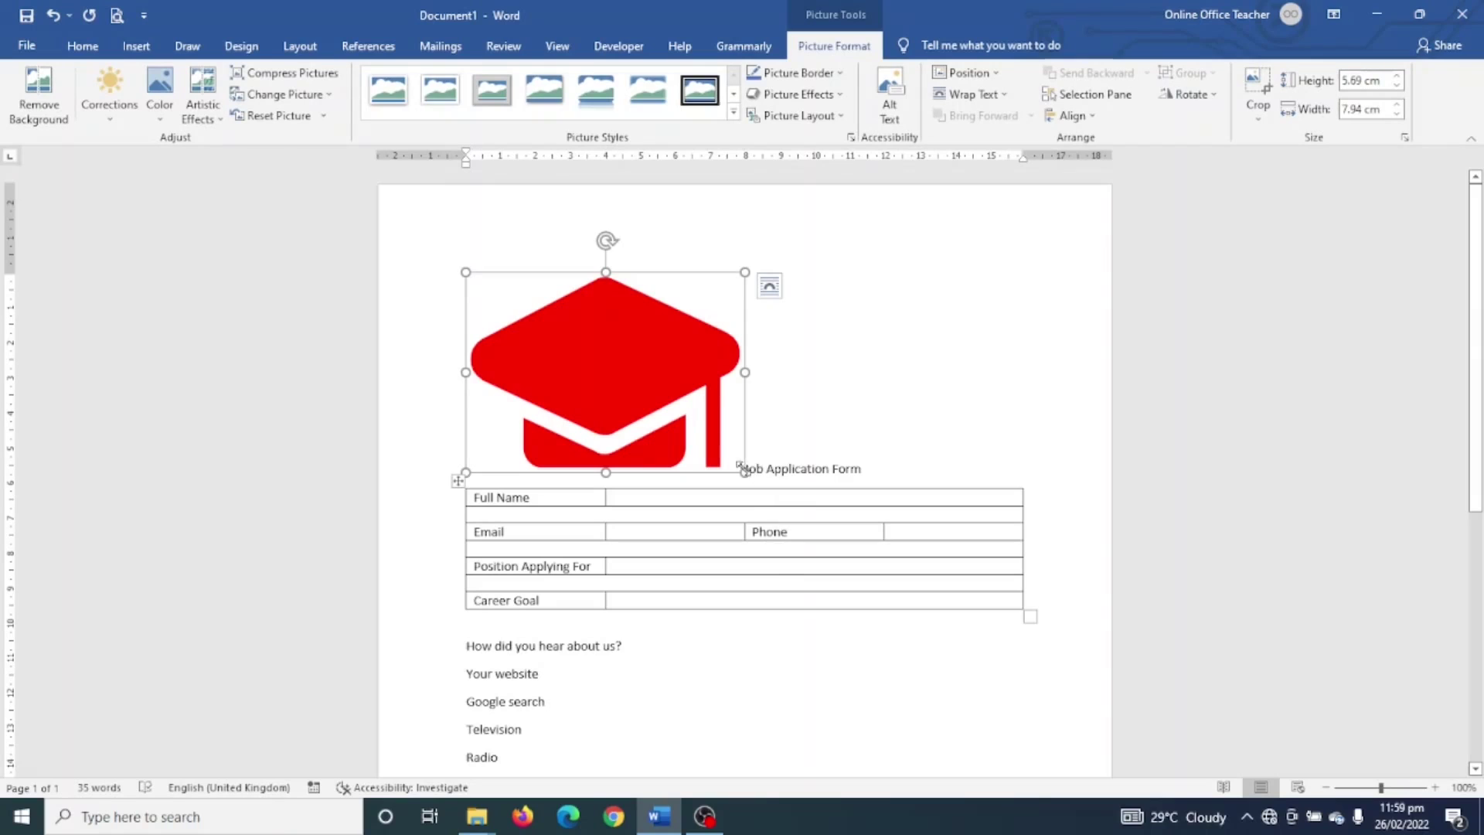
Step: Shrink the logo to about a third of its size and centre it
drag(745, 471, 566, 344)
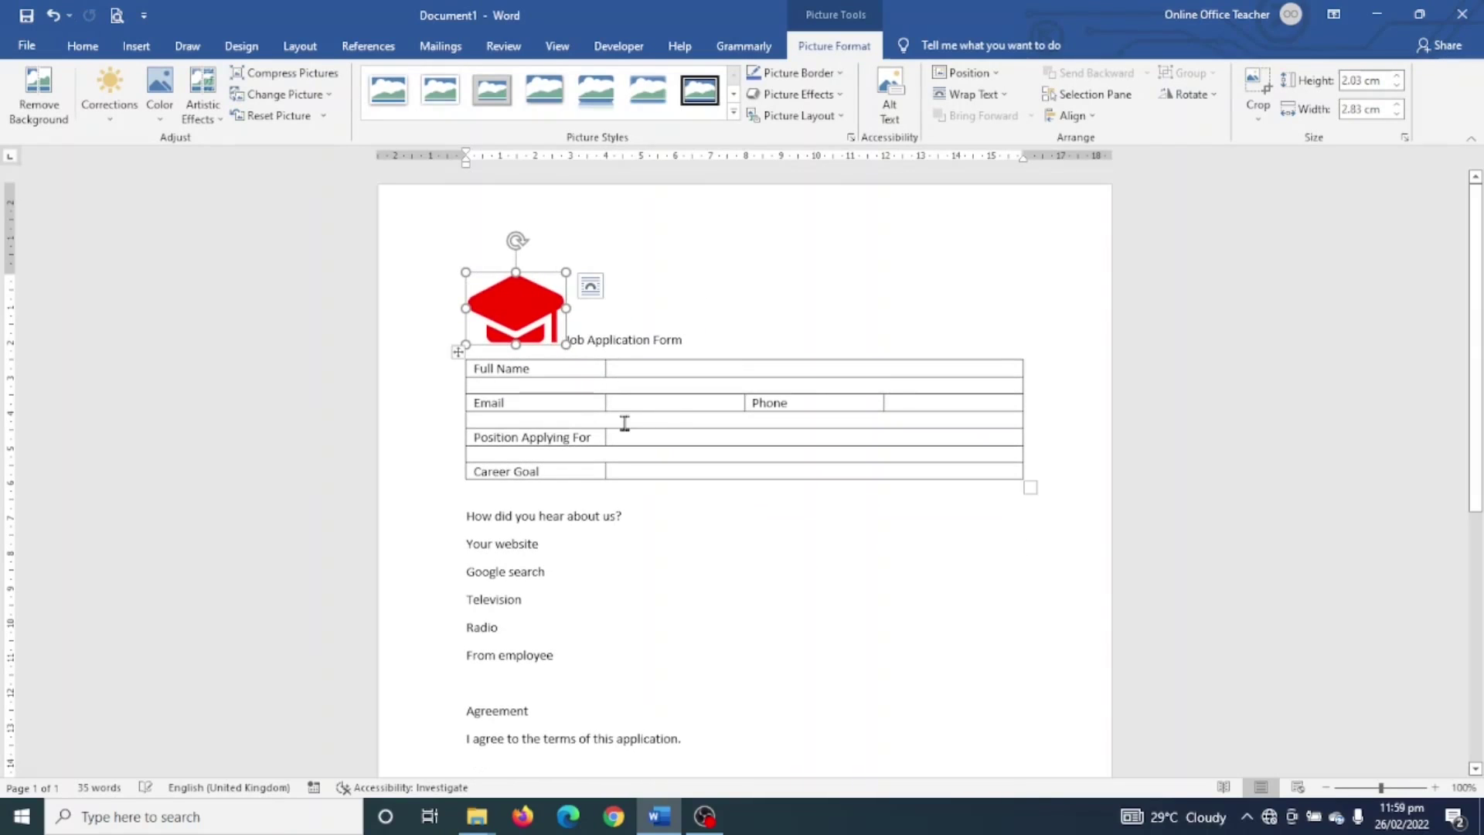
click(82, 47)
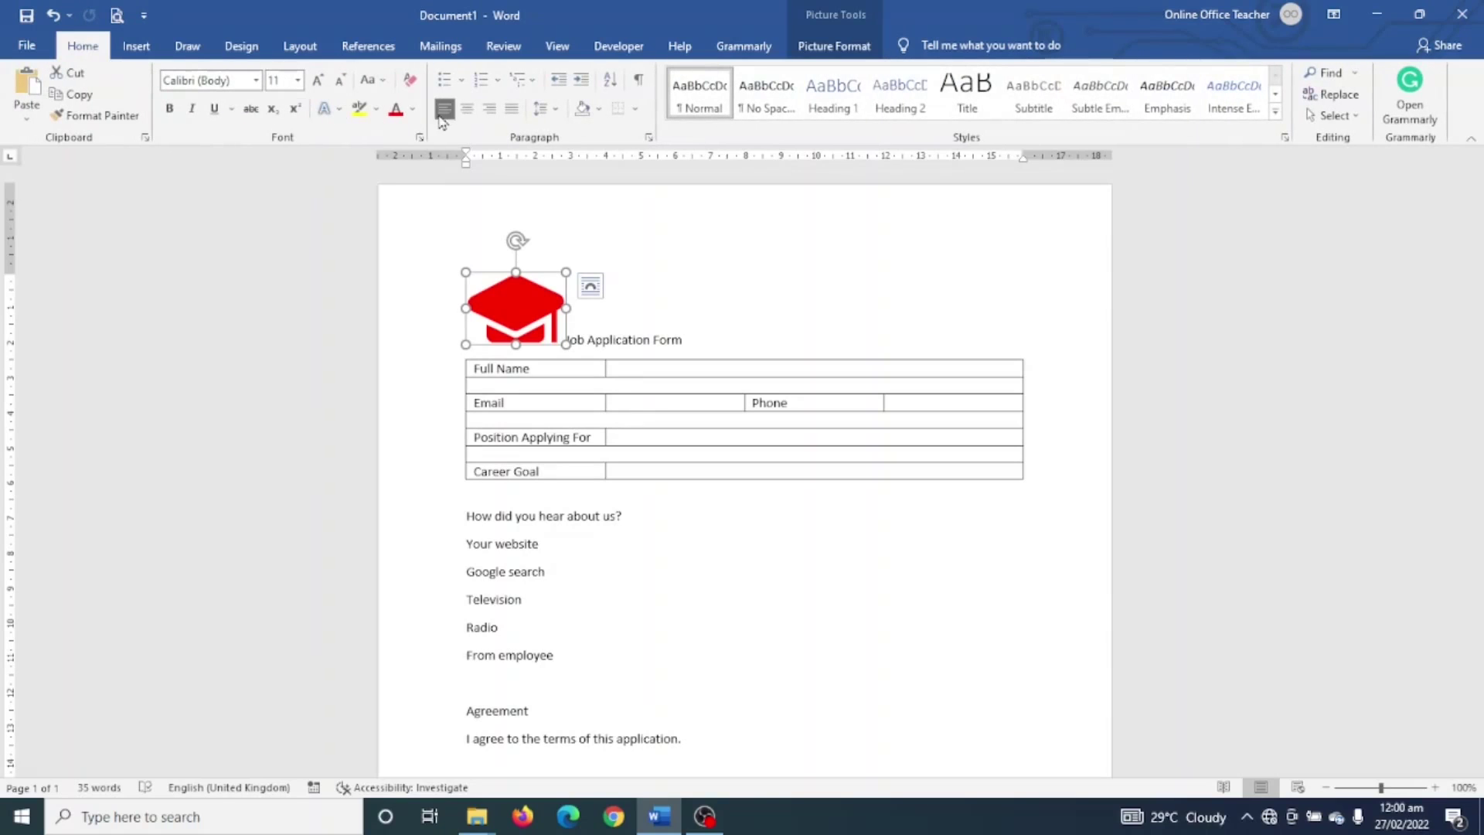
click(467, 108)
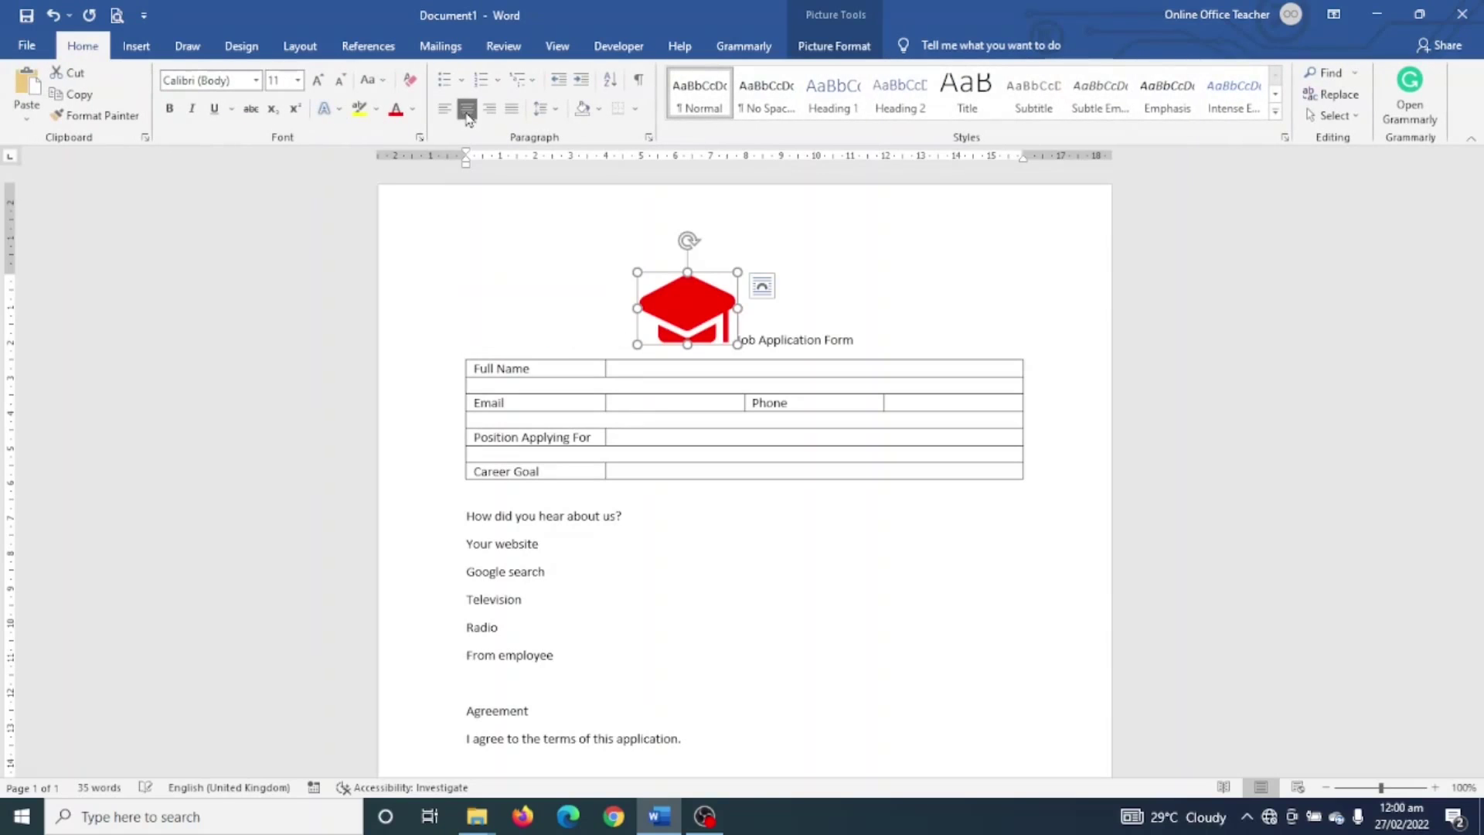
click(748, 339)
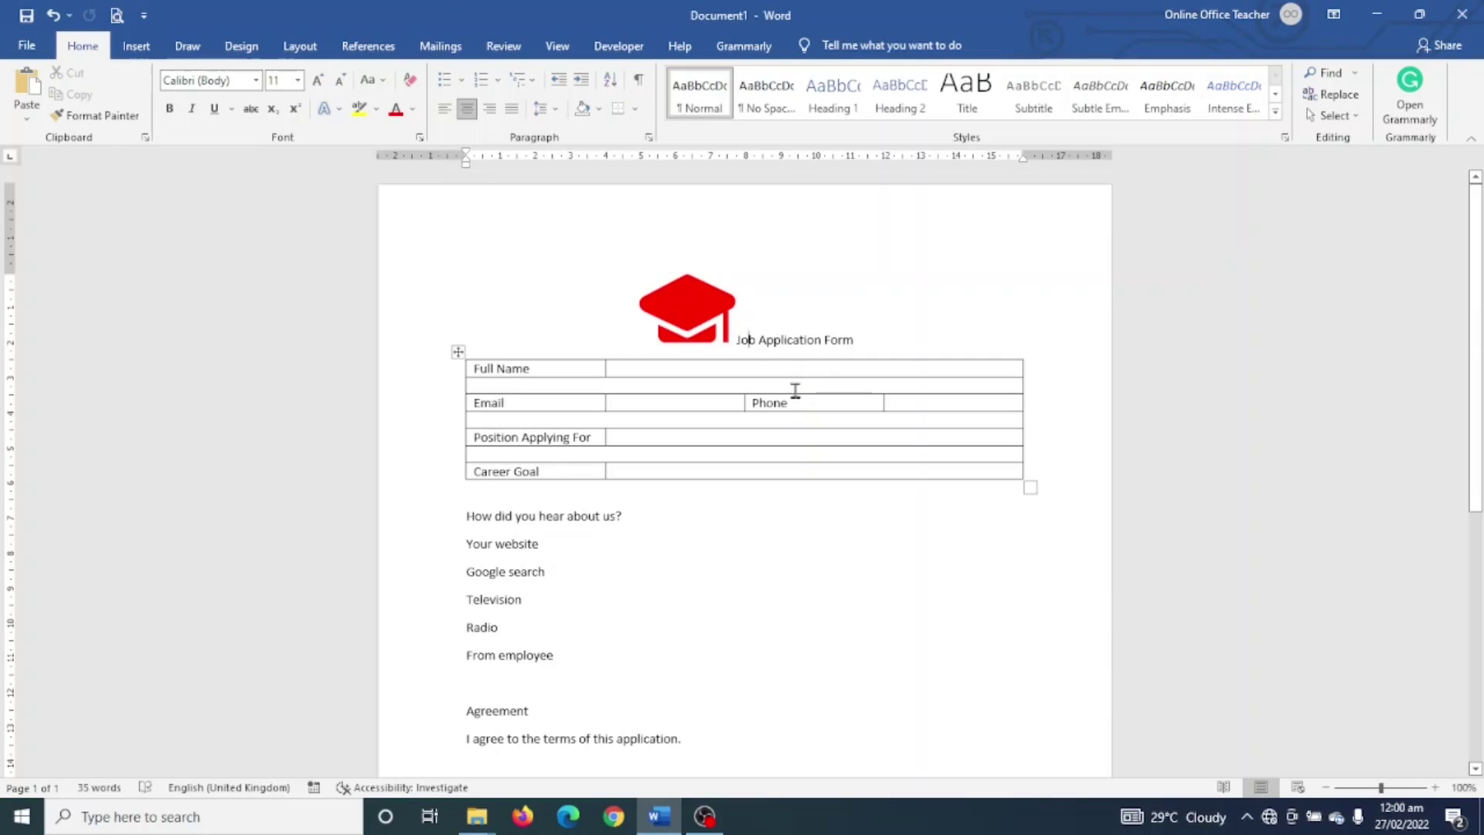
key(Left)
key(Left)
Step: Add 'Online office teacher' as its own title line below the logo
key(Return)
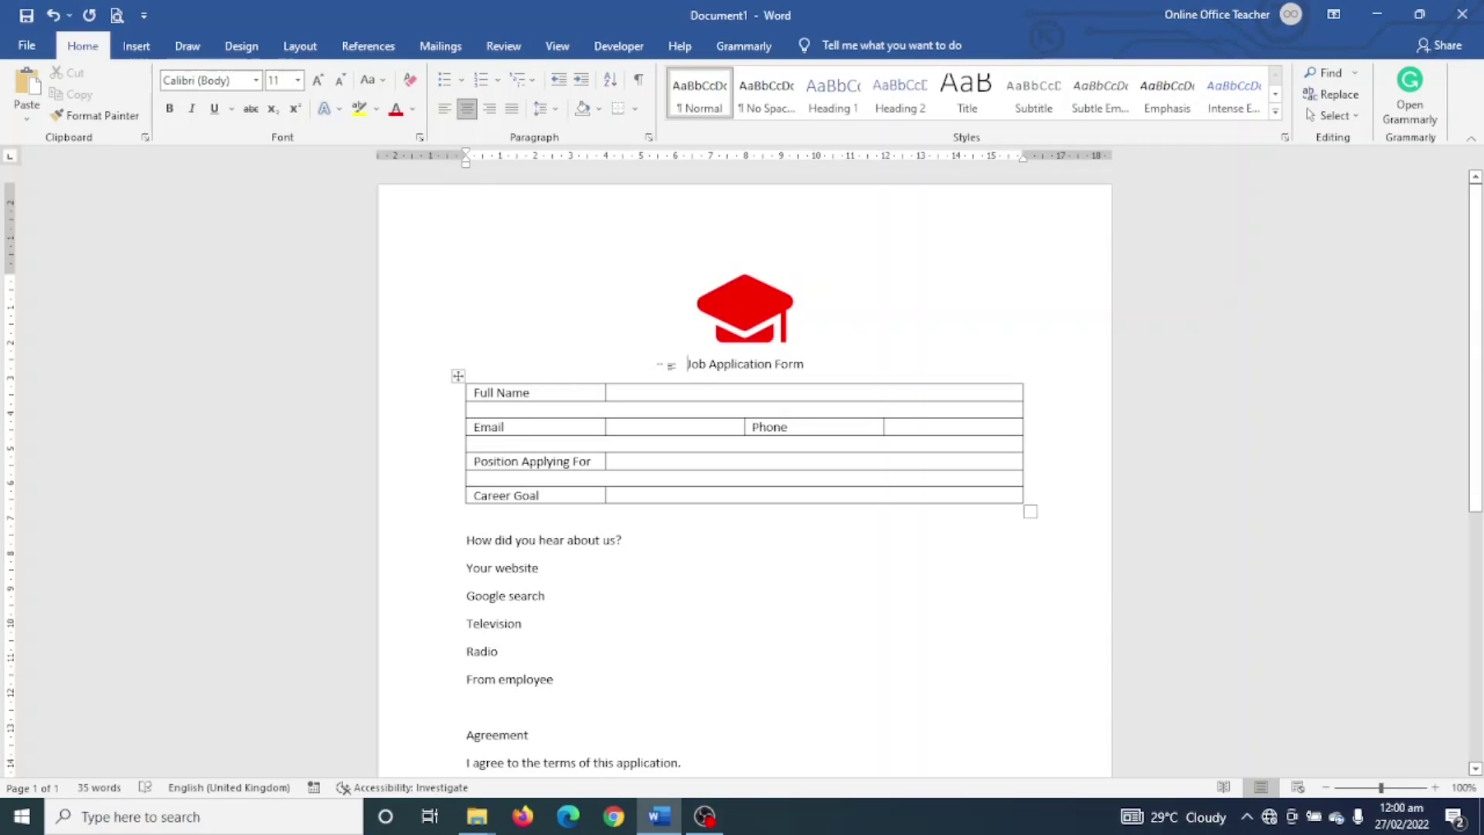
text(Online office teac)
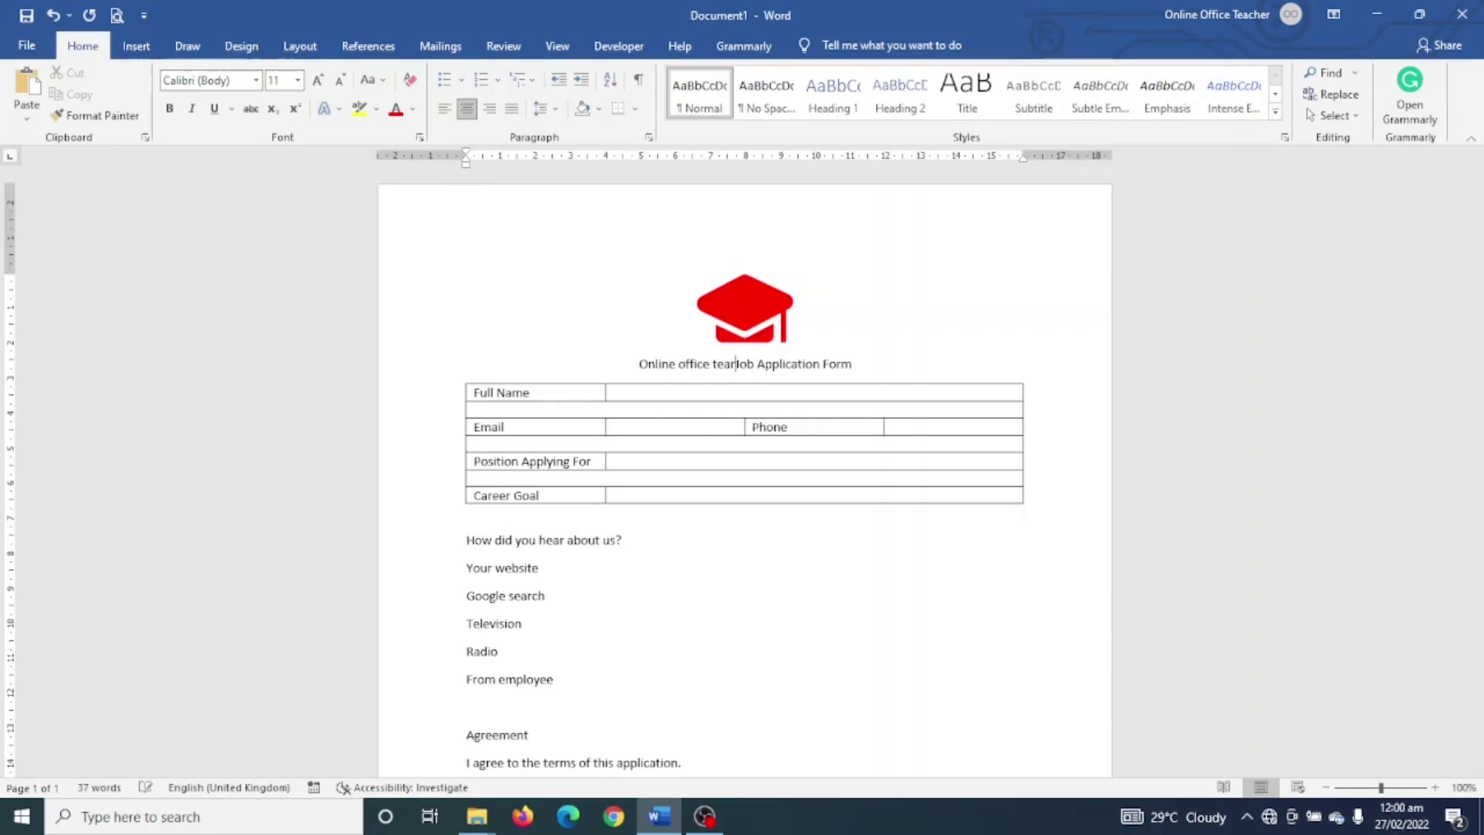
text(her)
key(Return)
Step: Format the Online office teacher title as Arial Black 16 pt in UPPERCASE
drag(666, 372, 768, 363)
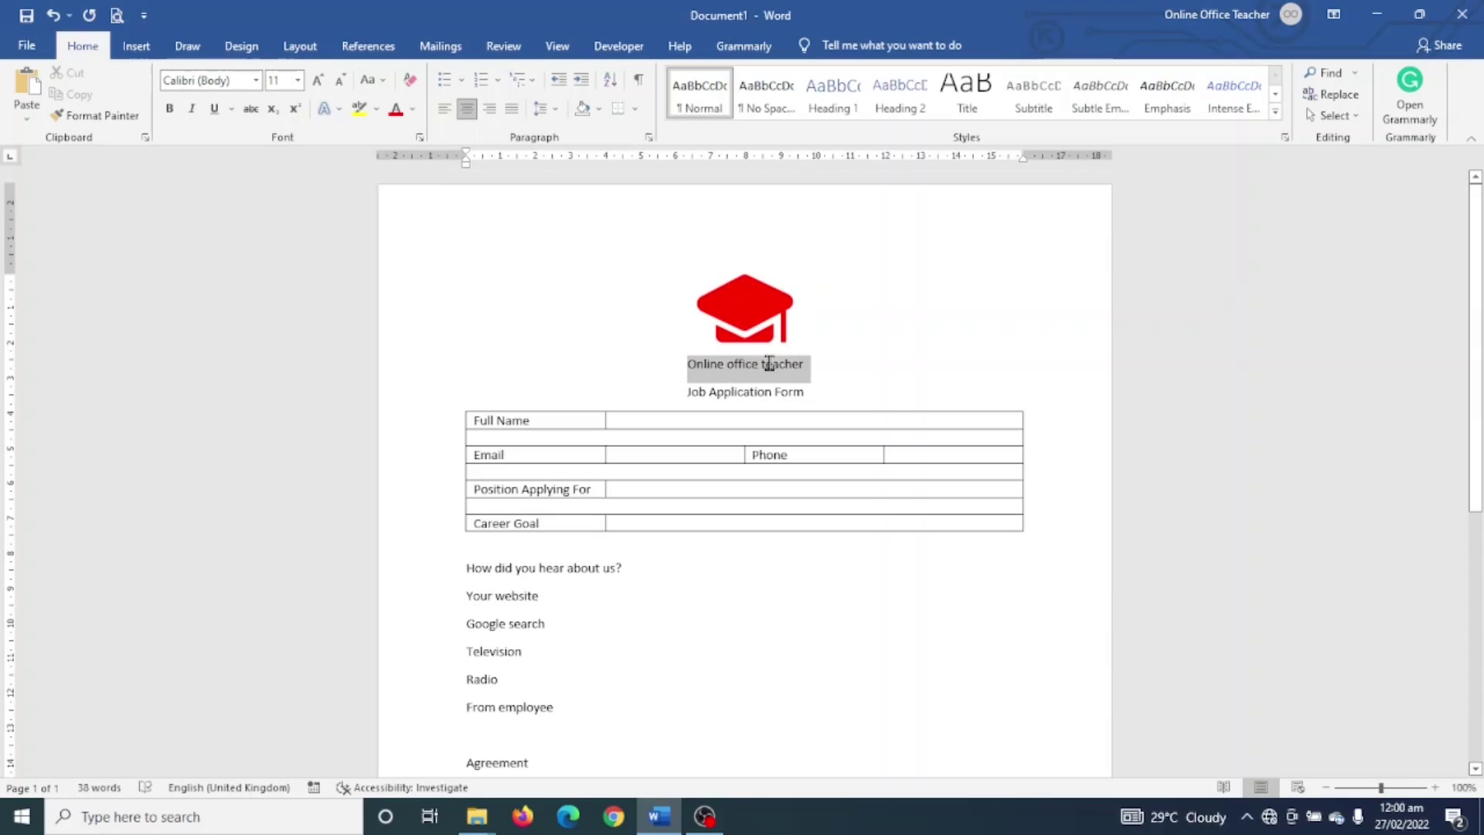
click(258, 80)
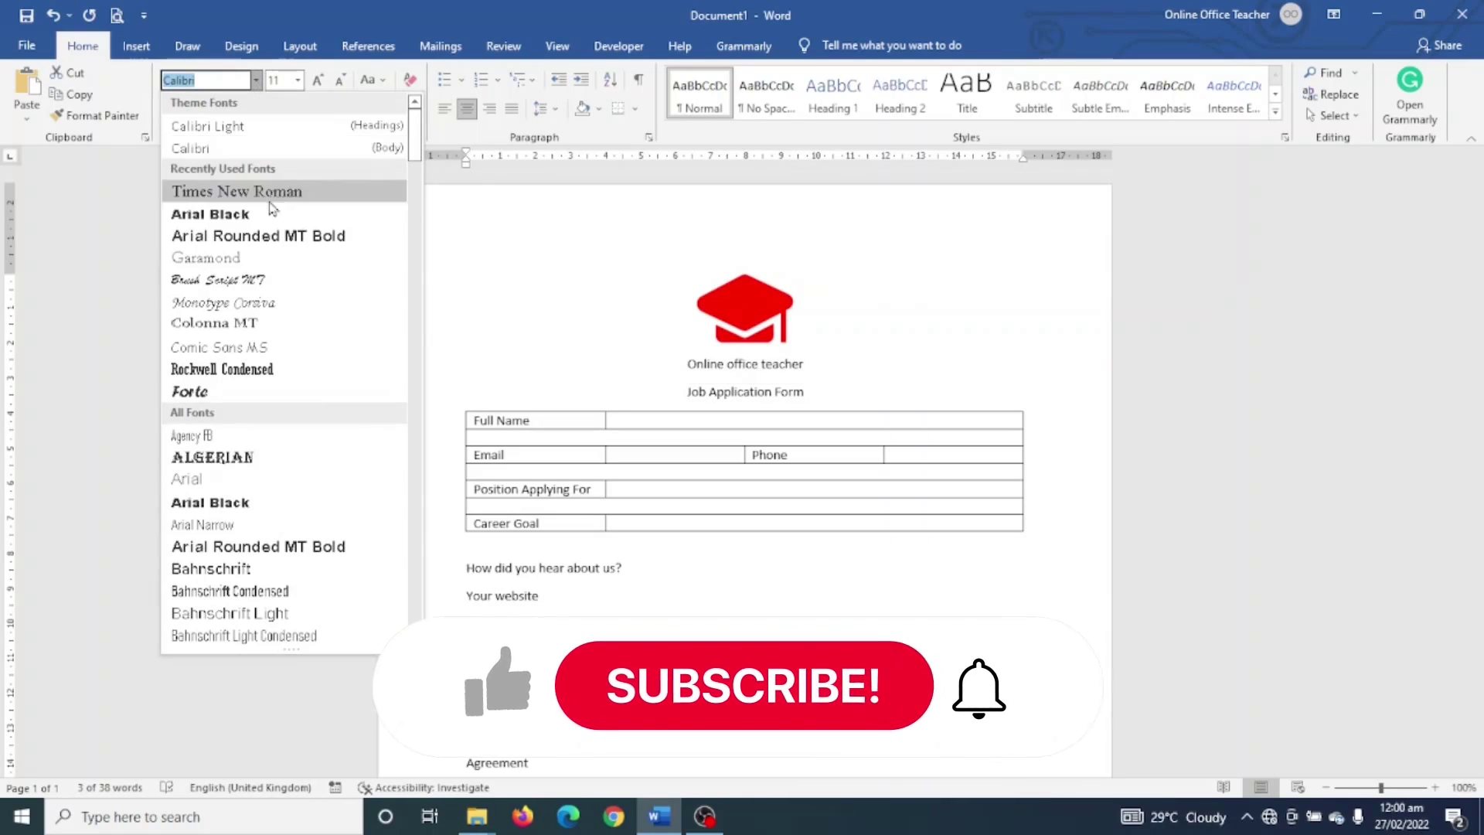
click(291, 504)
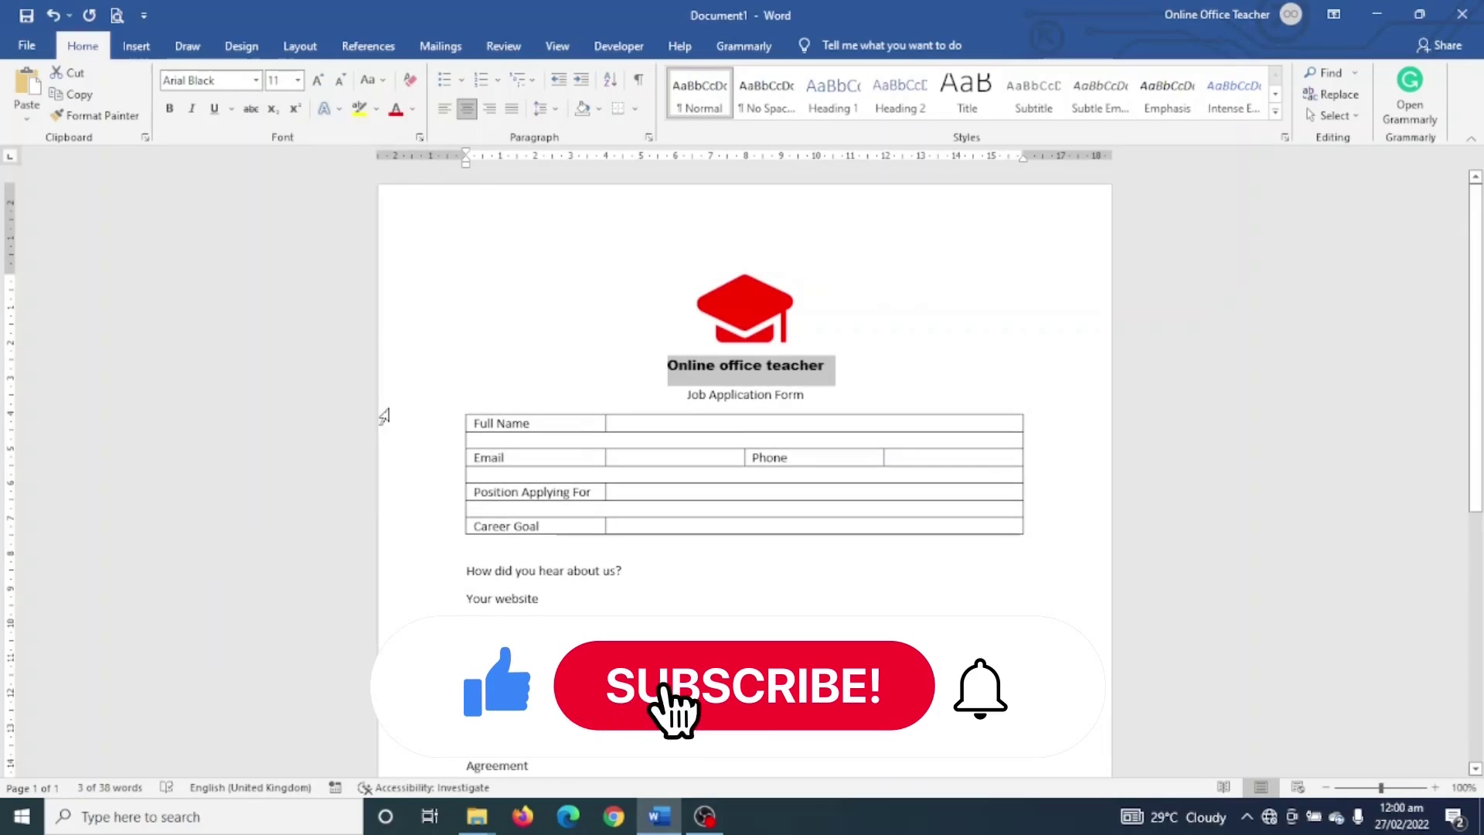
double_click(317, 81)
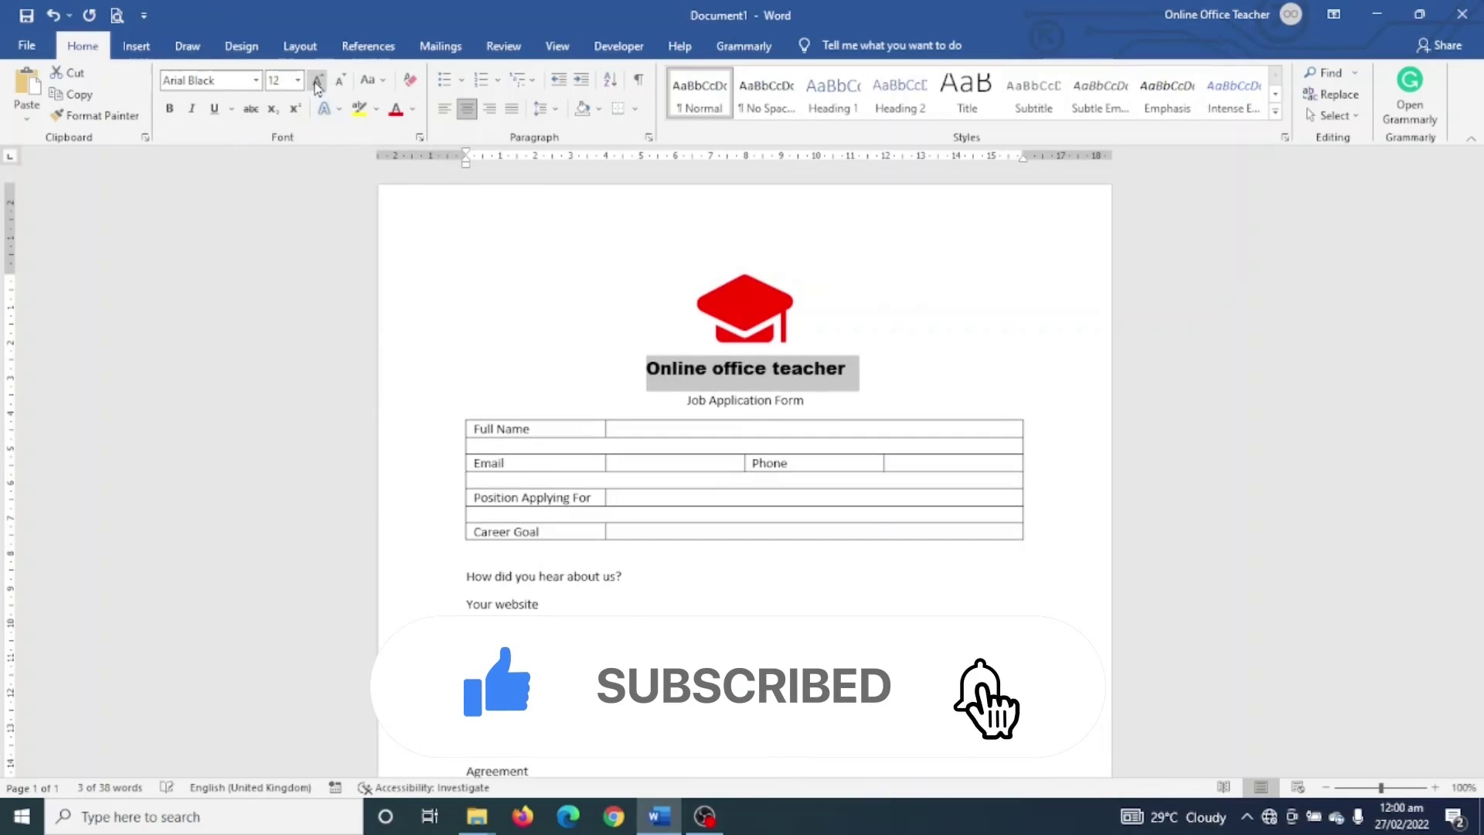
click(317, 81)
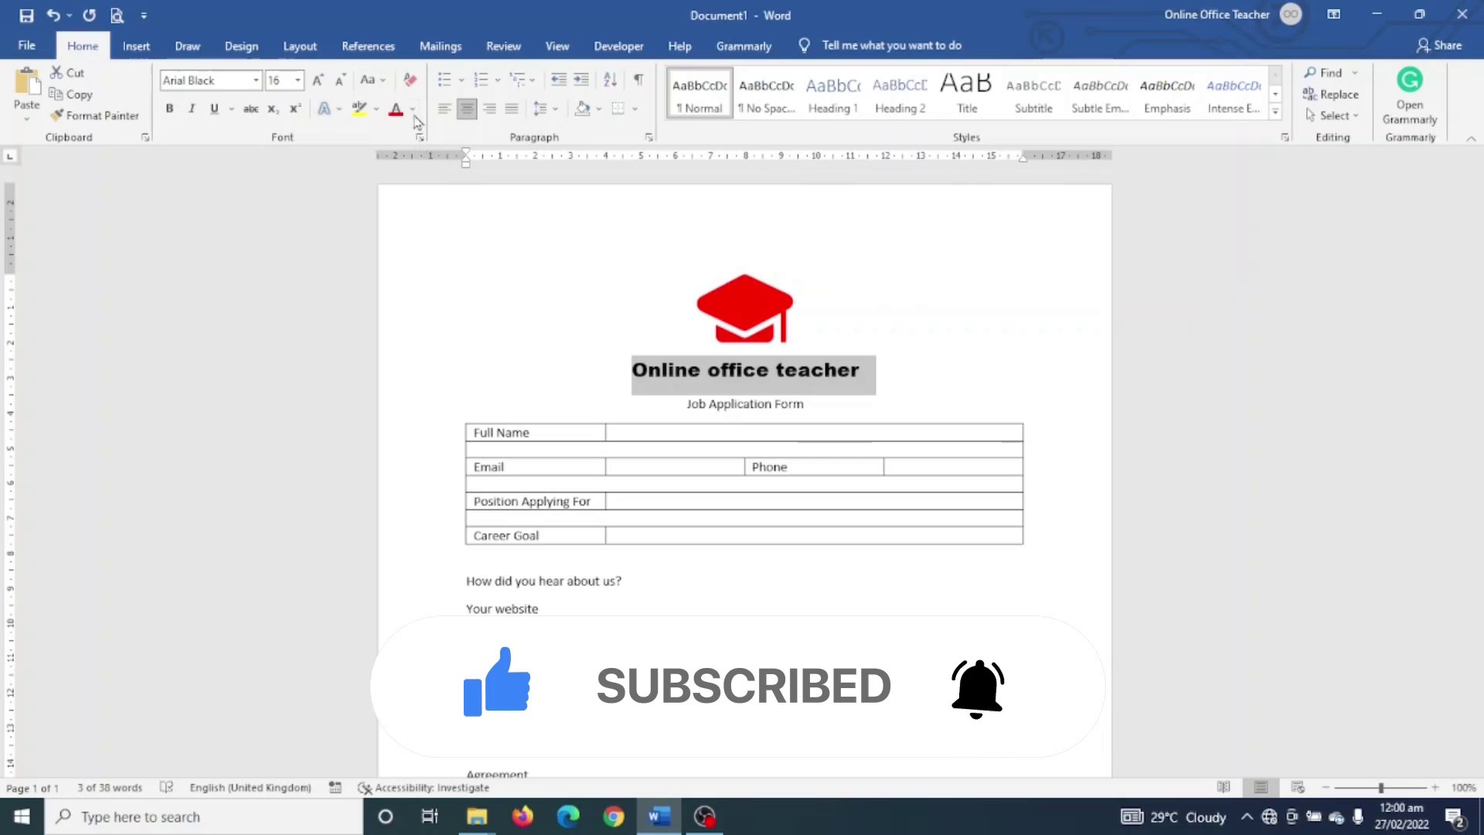
click(384, 85)
click(414, 146)
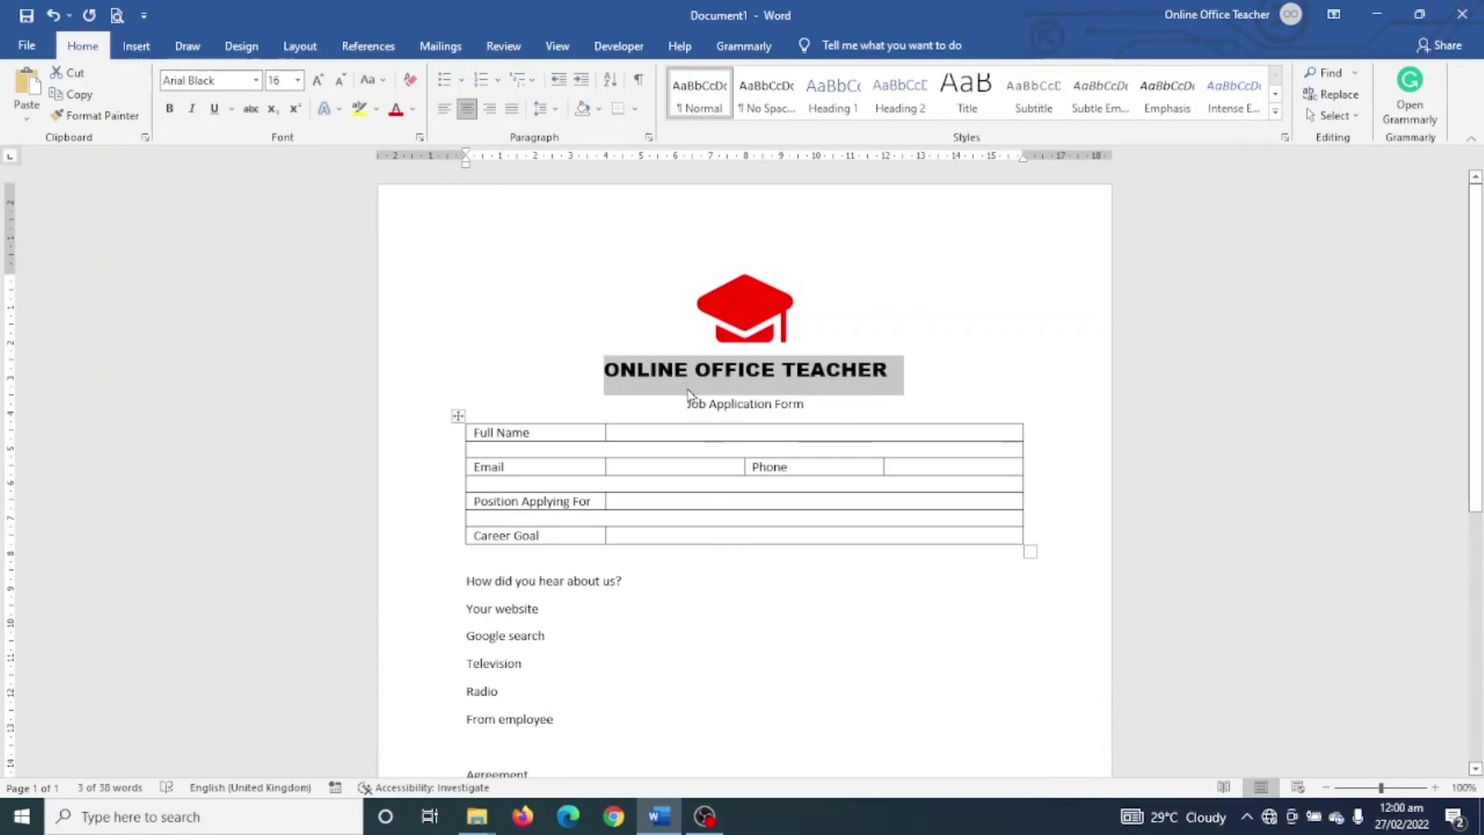
Step: Make the 'Job Application Form' line 18 pt bold
drag(686, 404, 804, 405)
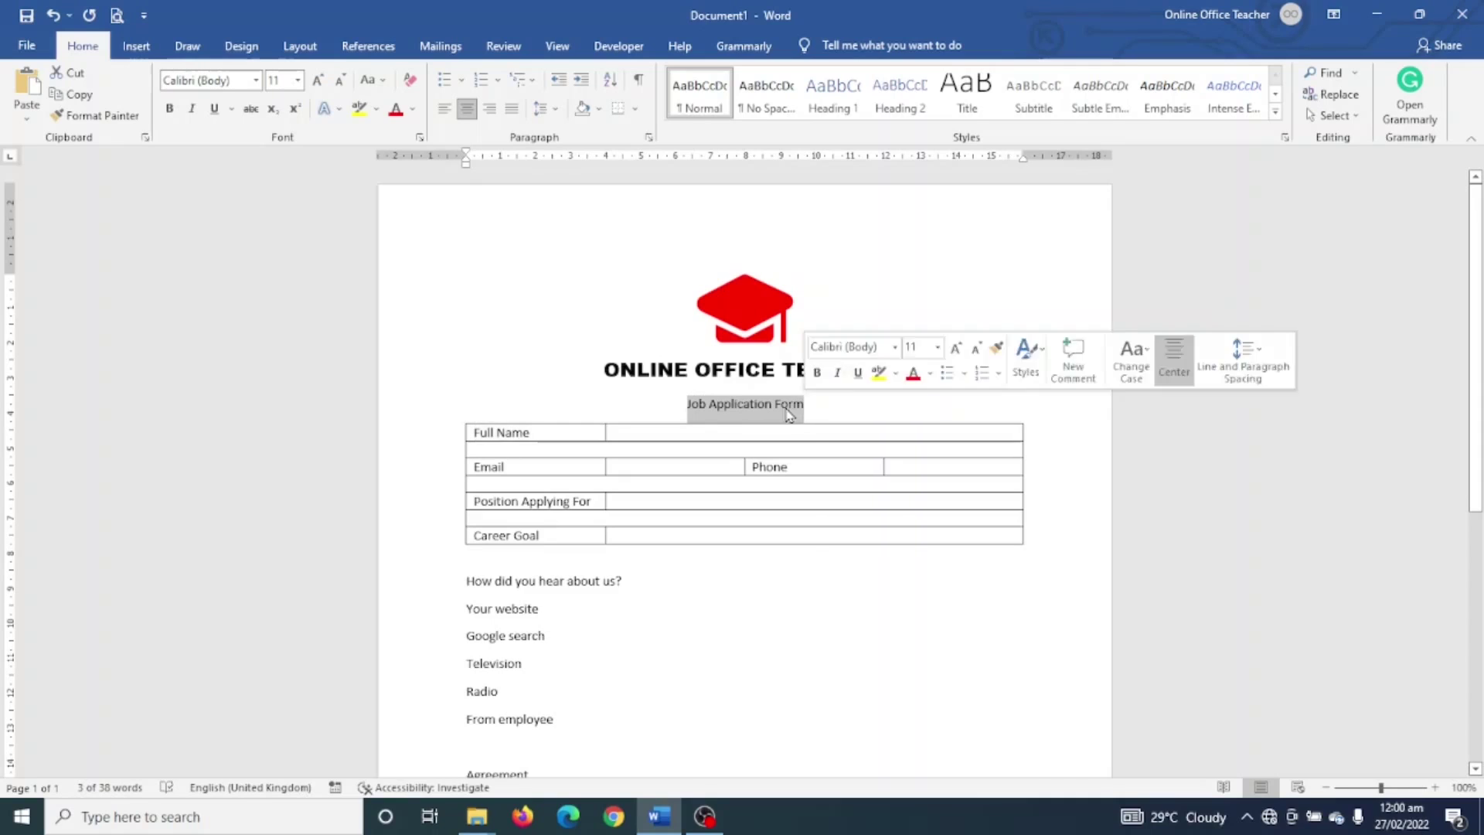
click(317, 81)
click(317, 81)
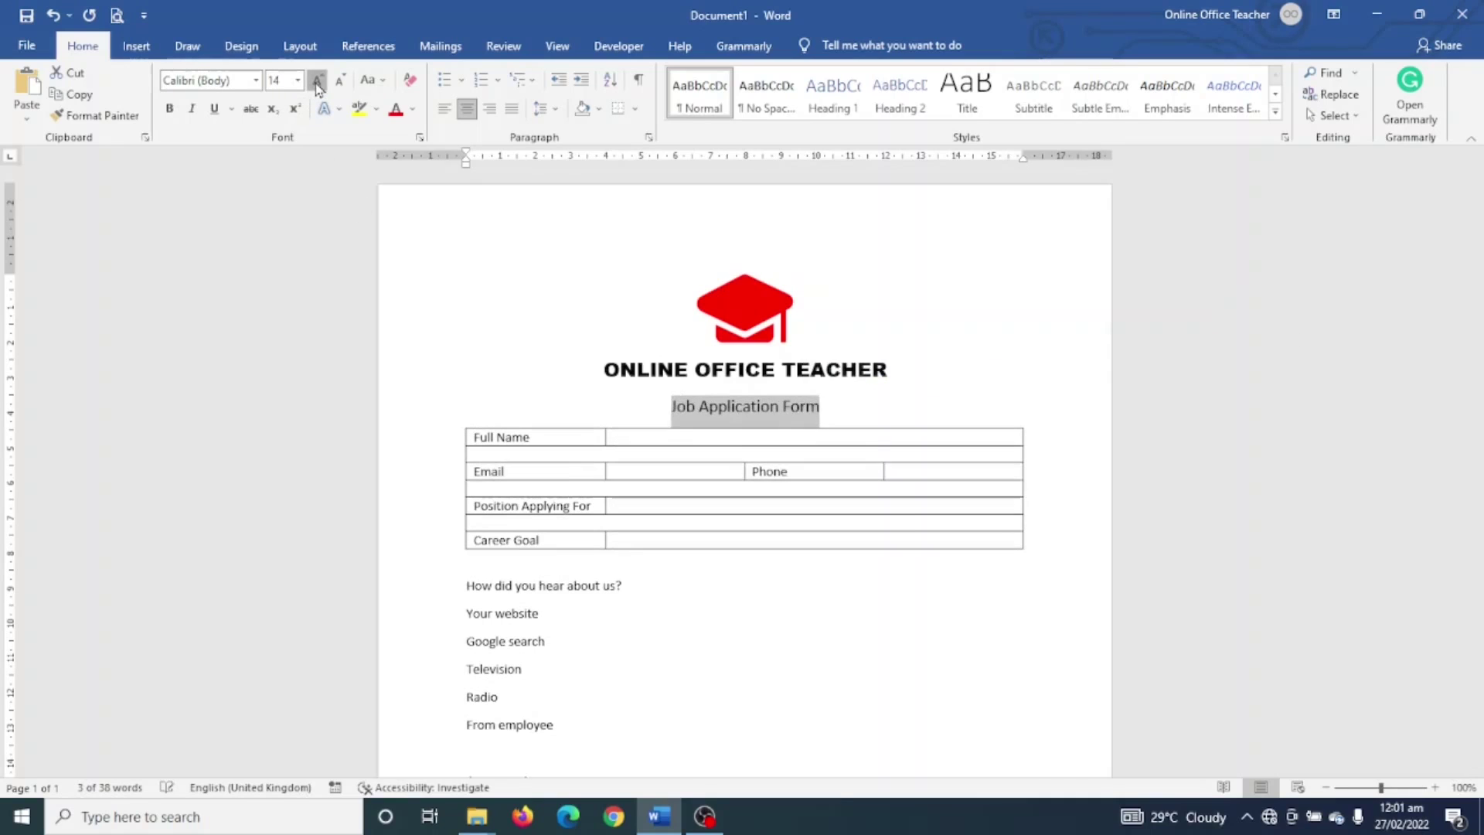
click(317, 80)
click(317, 80)
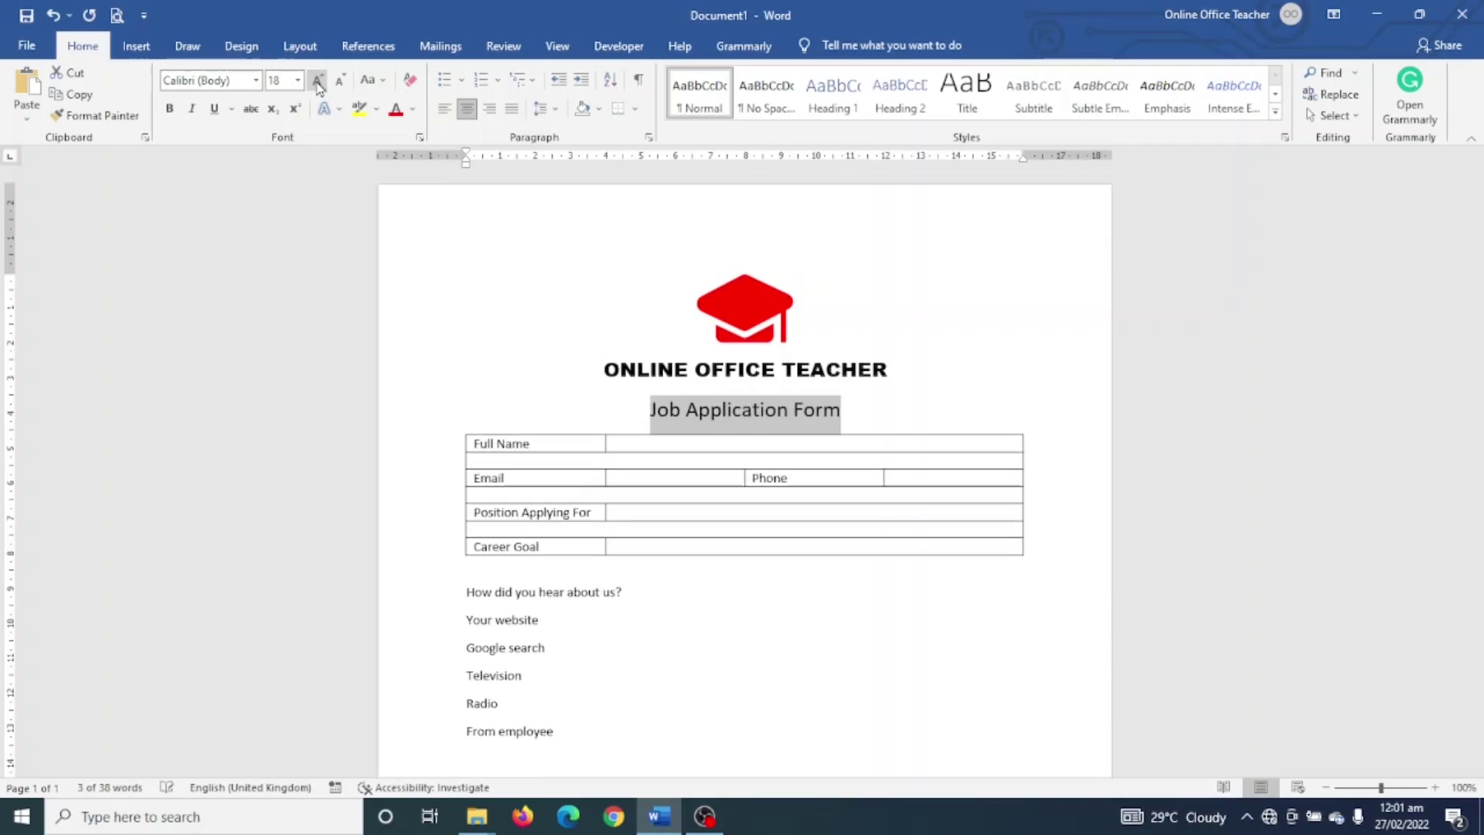
click(170, 108)
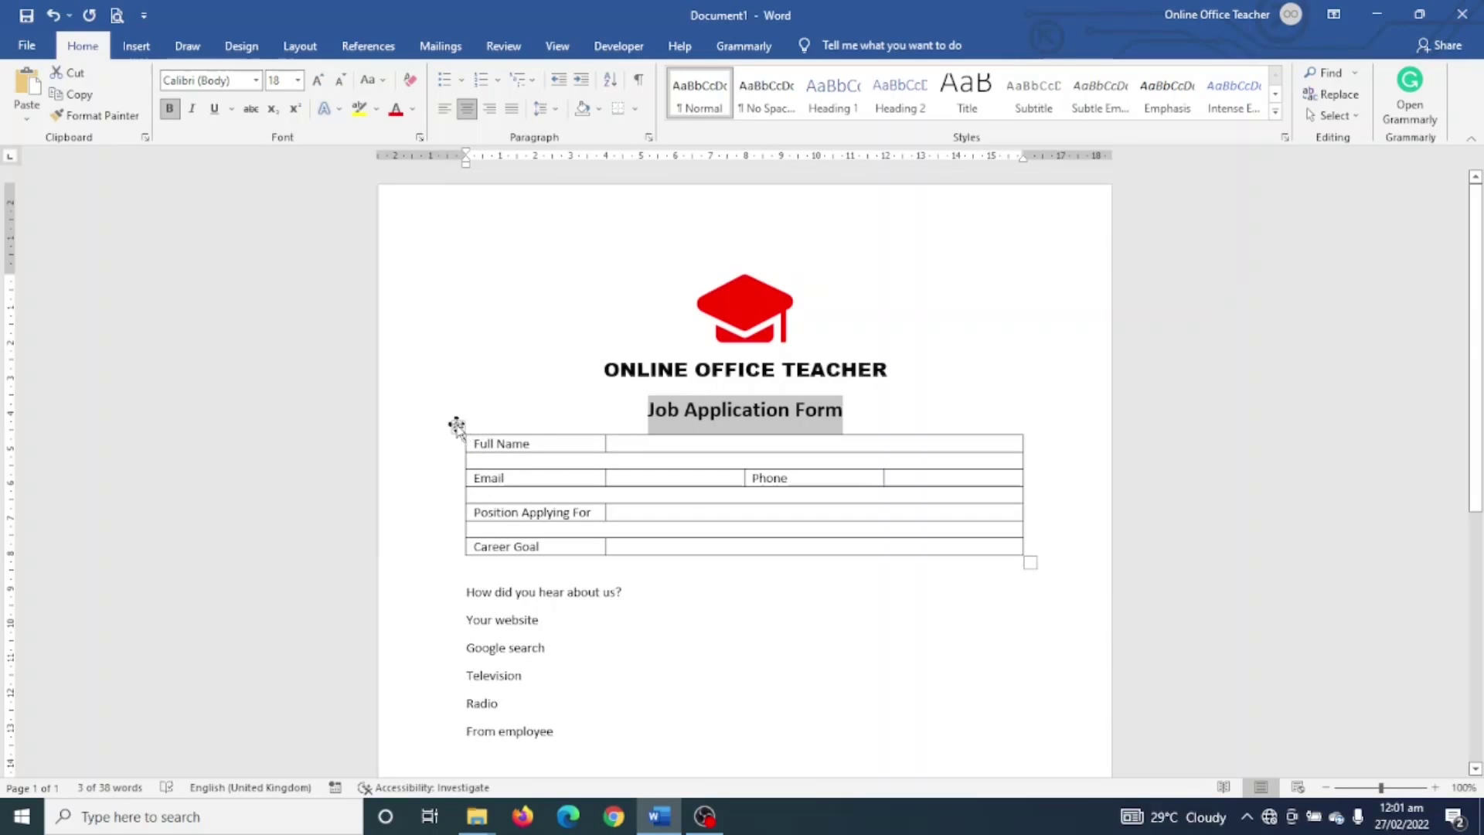
Step: Set all table rows to 1 cm height with cell text aligned center-left
click(461, 425)
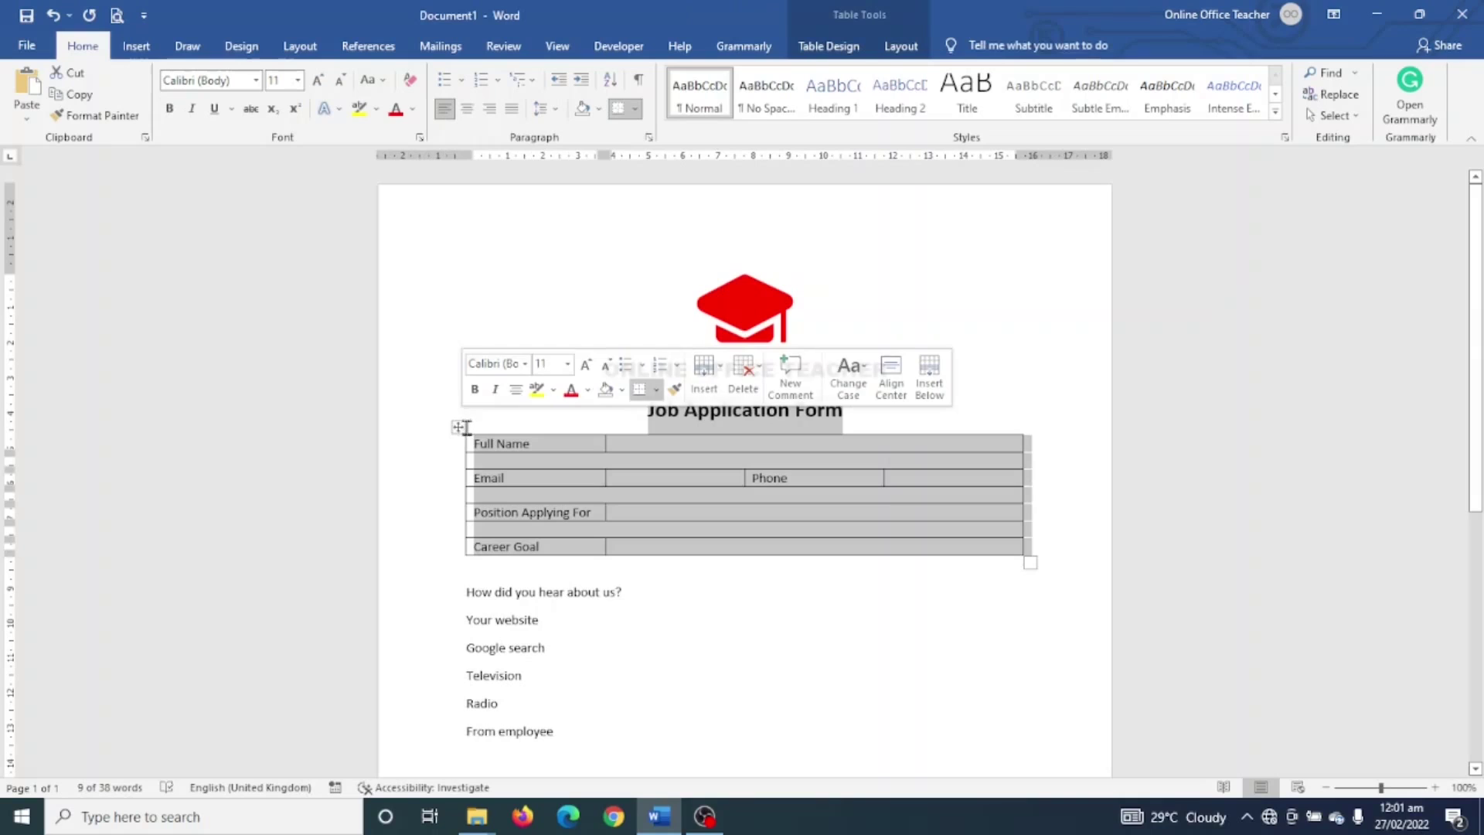
click(458, 427)
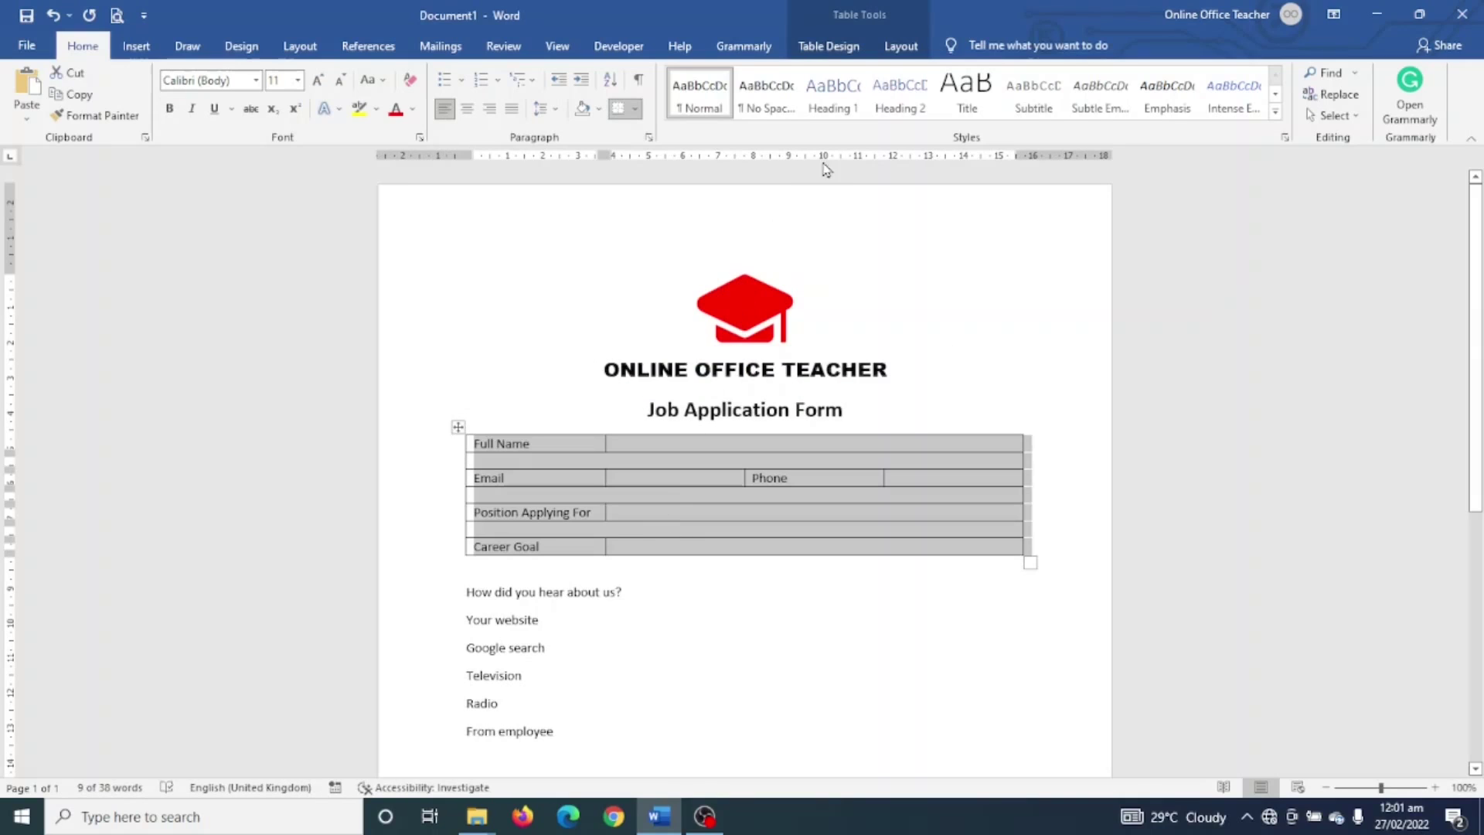
click(902, 48)
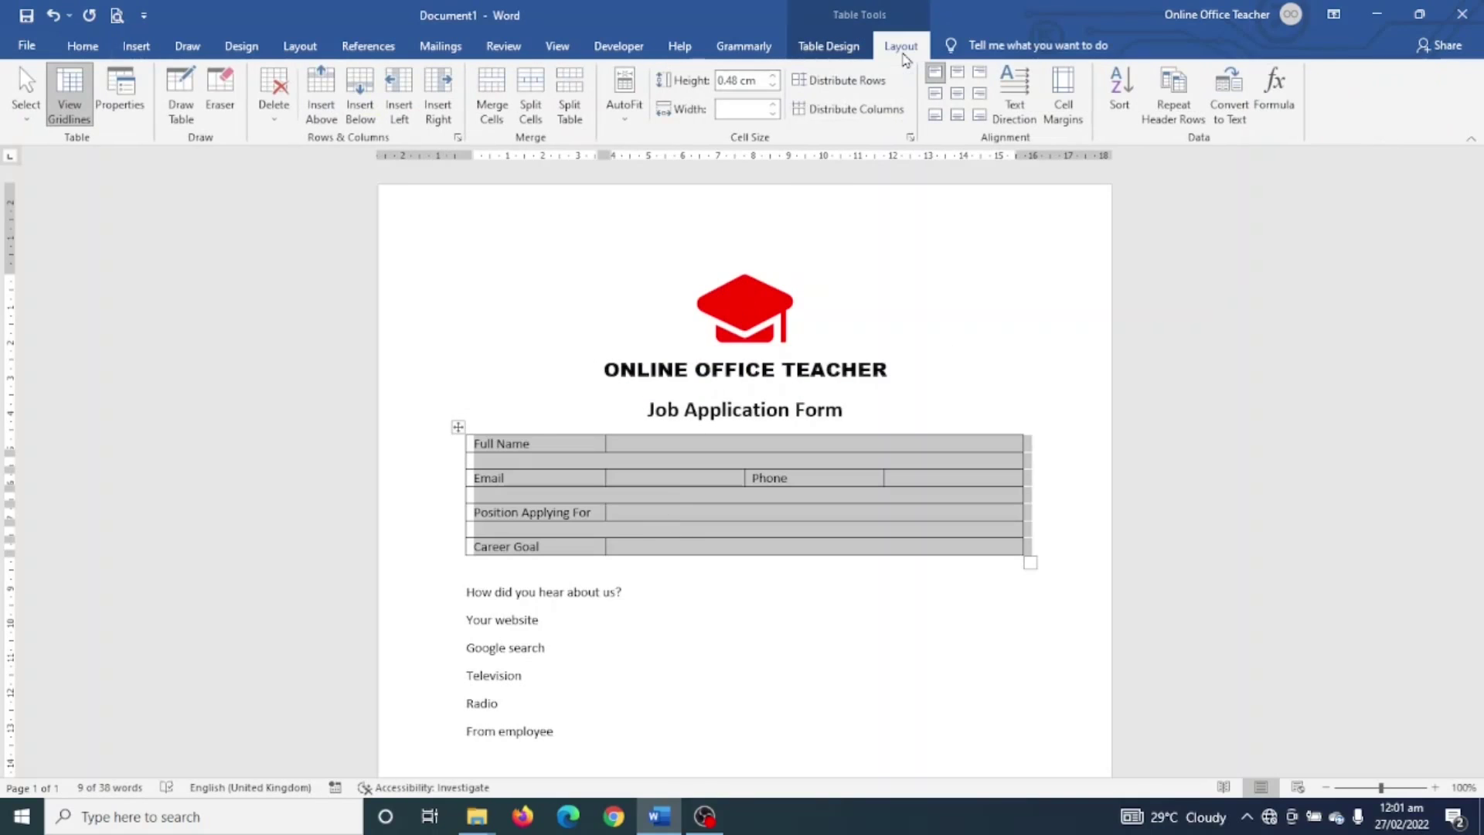
click(774, 77)
click(774, 77)
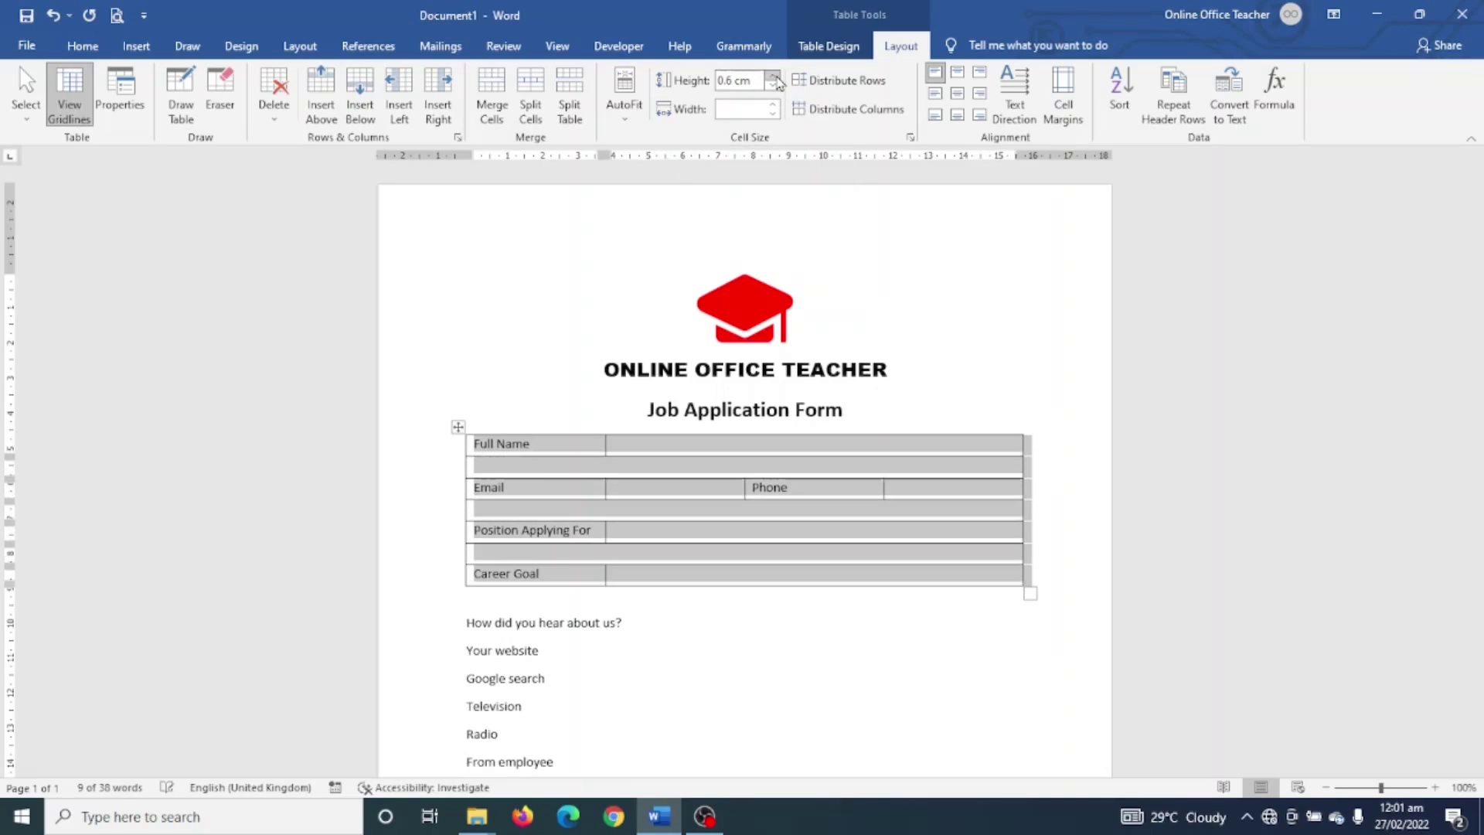
click(774, 77)
click(773, 76)
click(773, 76)
click(773, 76)
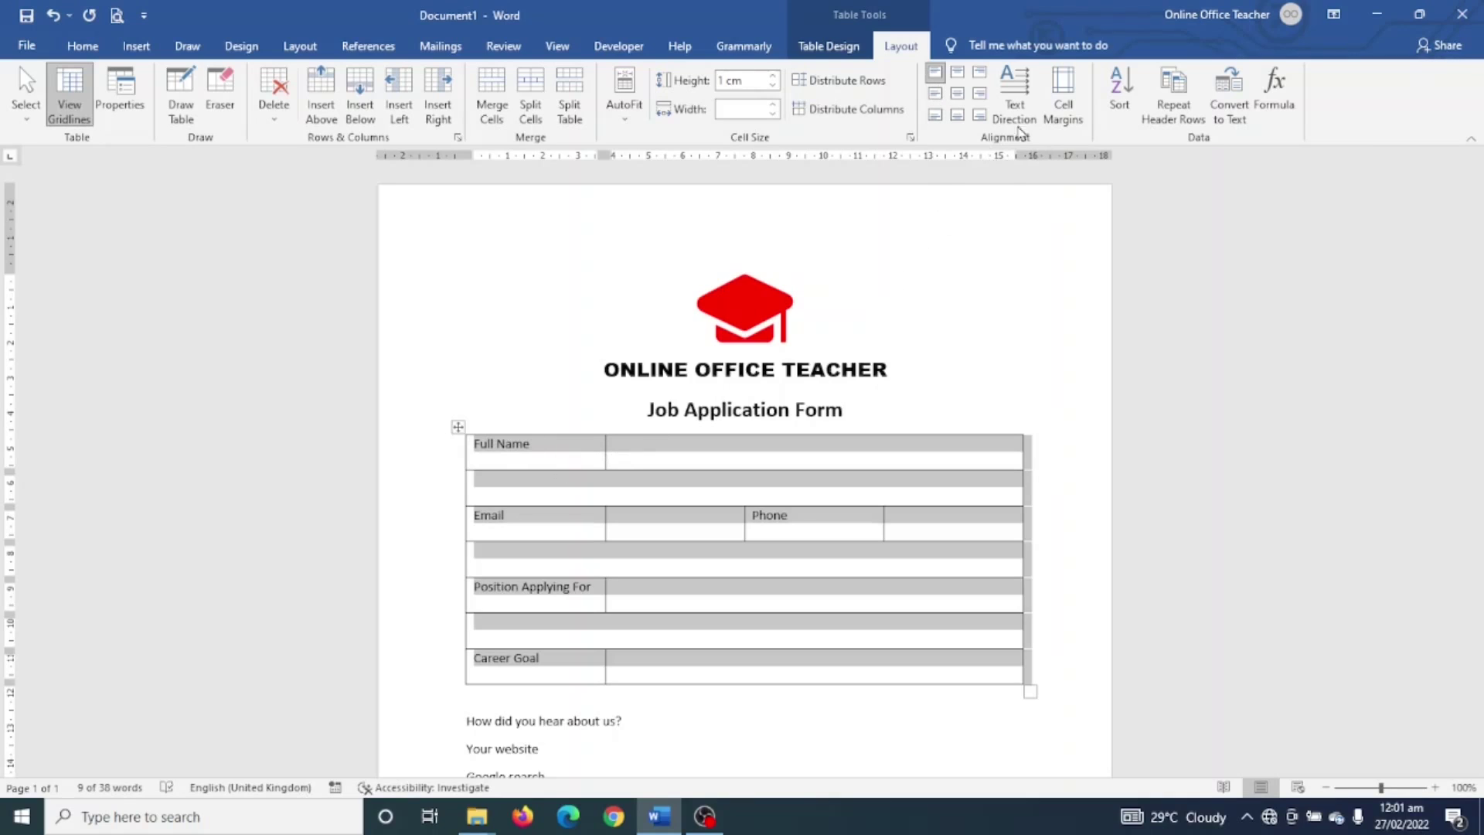
click(936, 95)
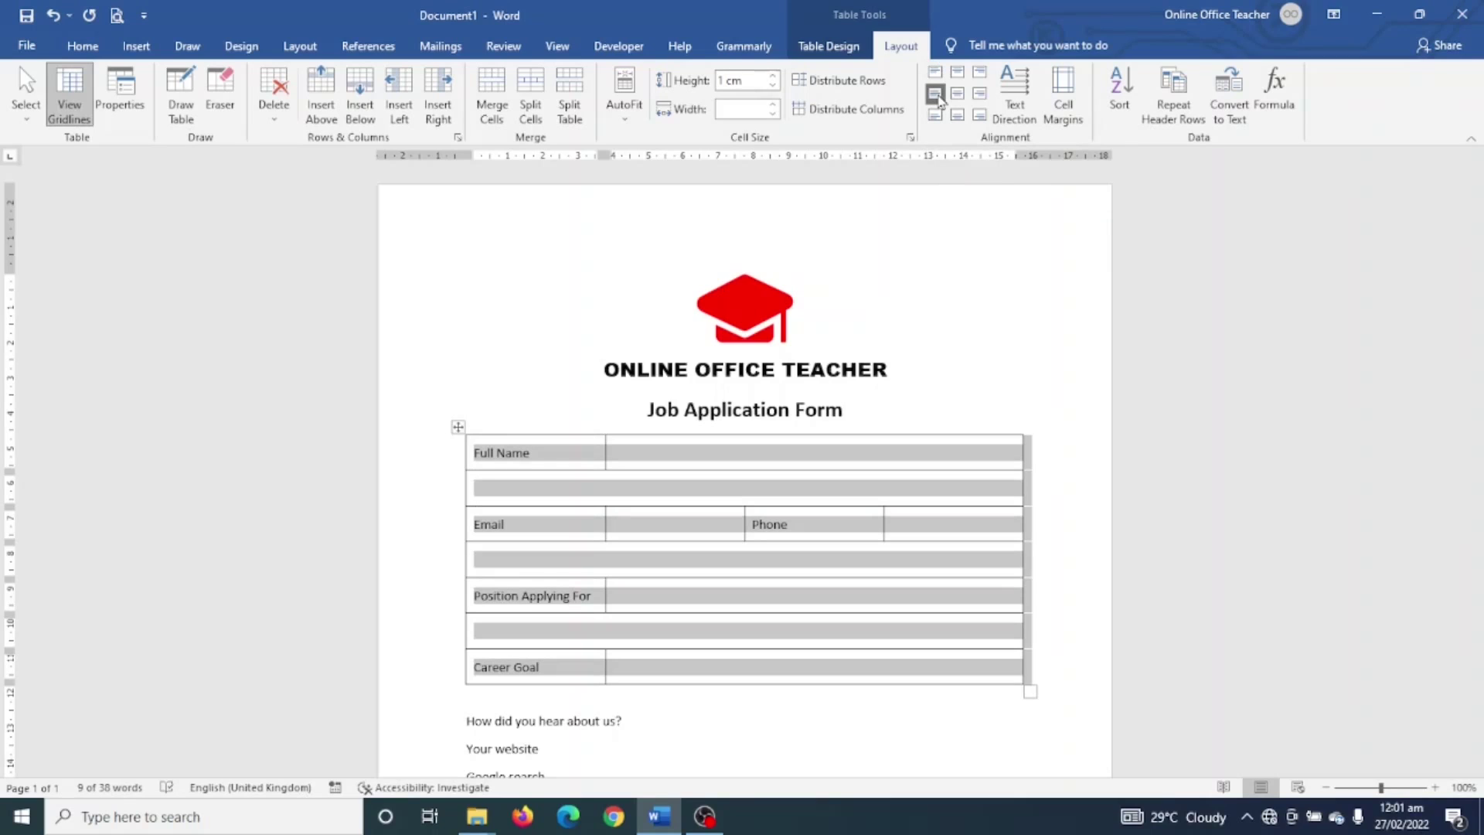
click(623, 466)
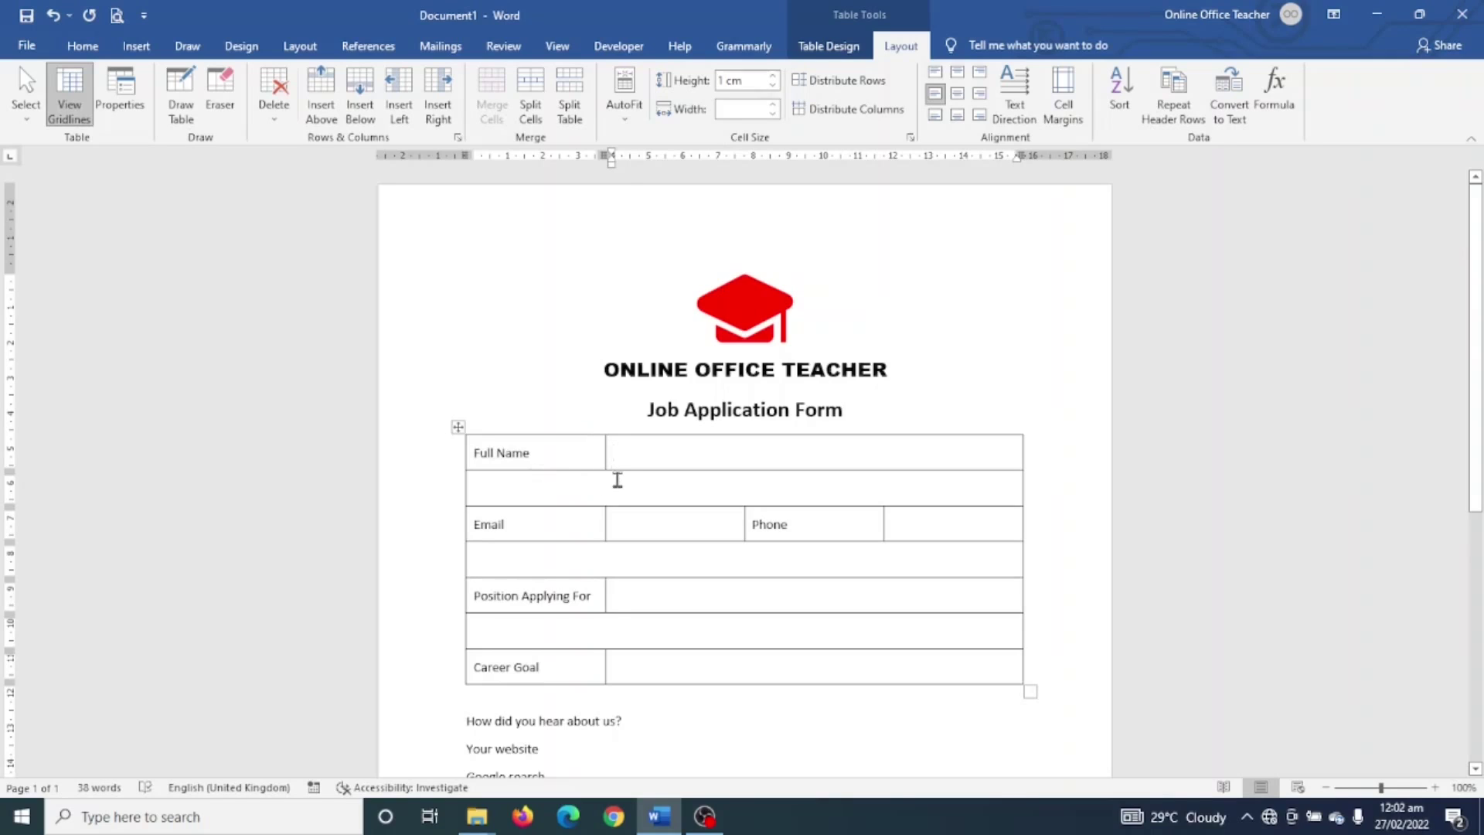
Step: Undo the last change and narrow the Full Name label cell to fit its text
key(ctrl+z)
click(467, 458)
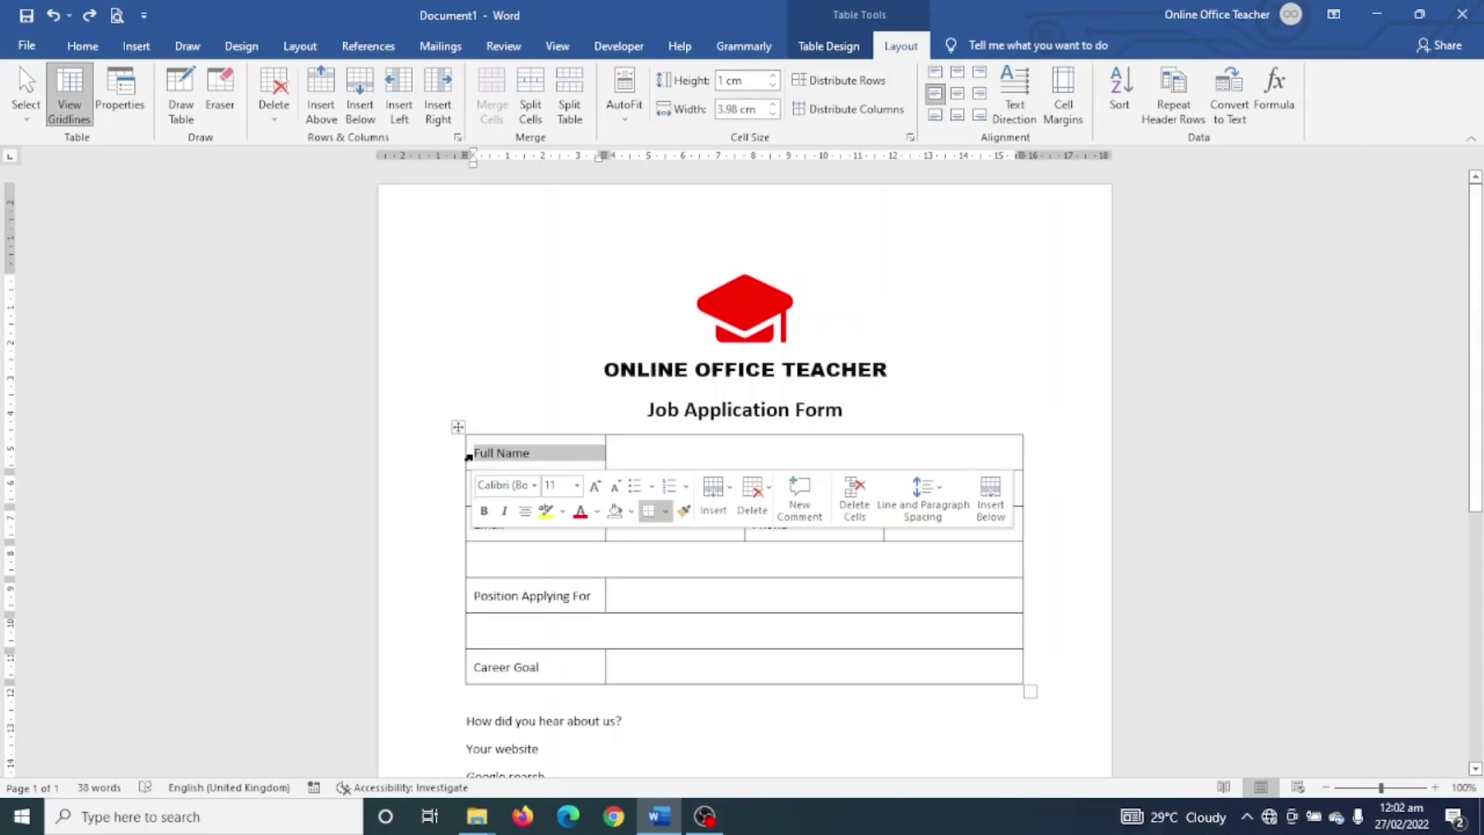
click(583, 454)
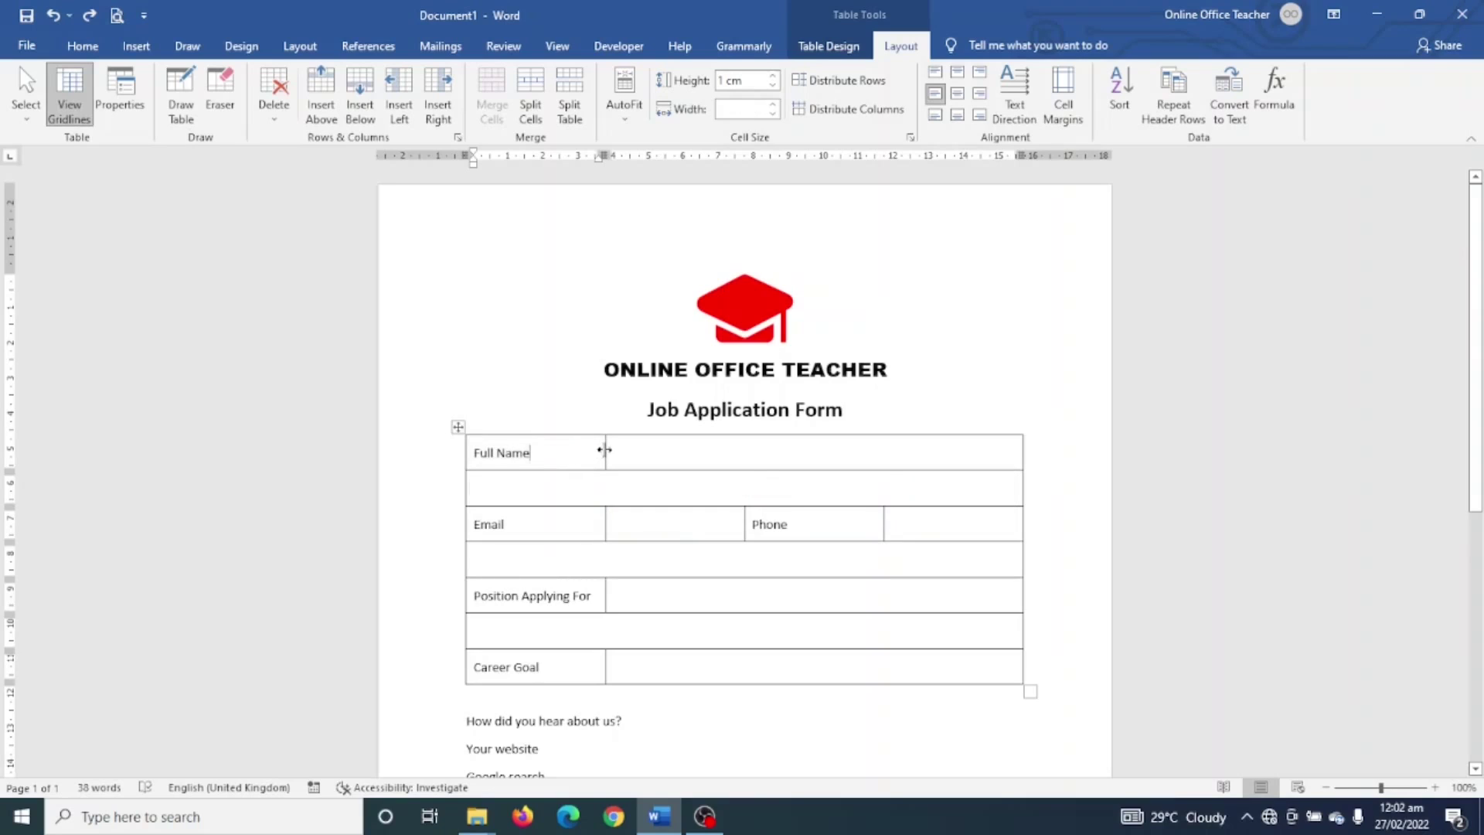
drag(607, 451, 623, 498)
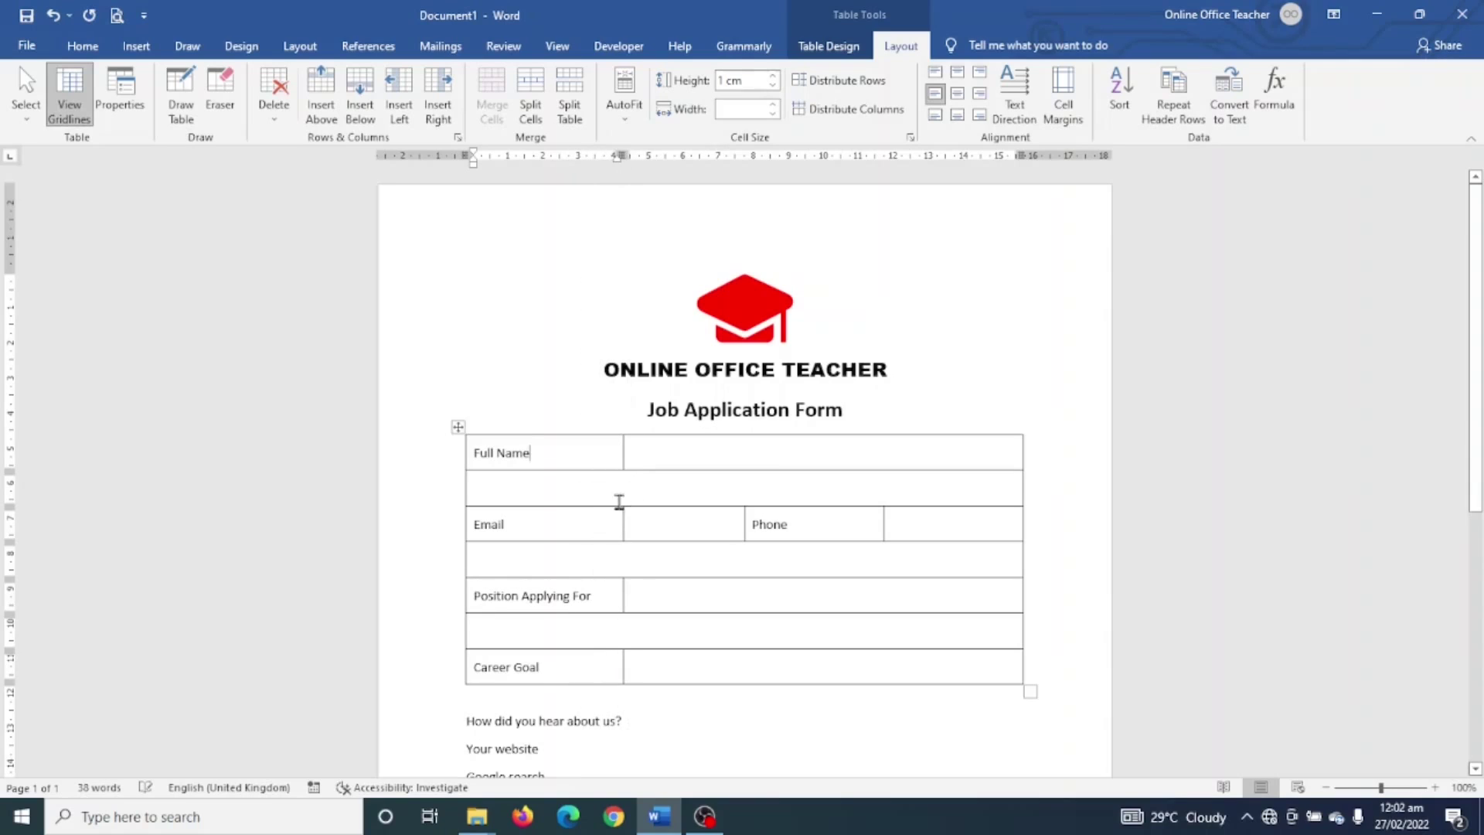
click(470, 454)
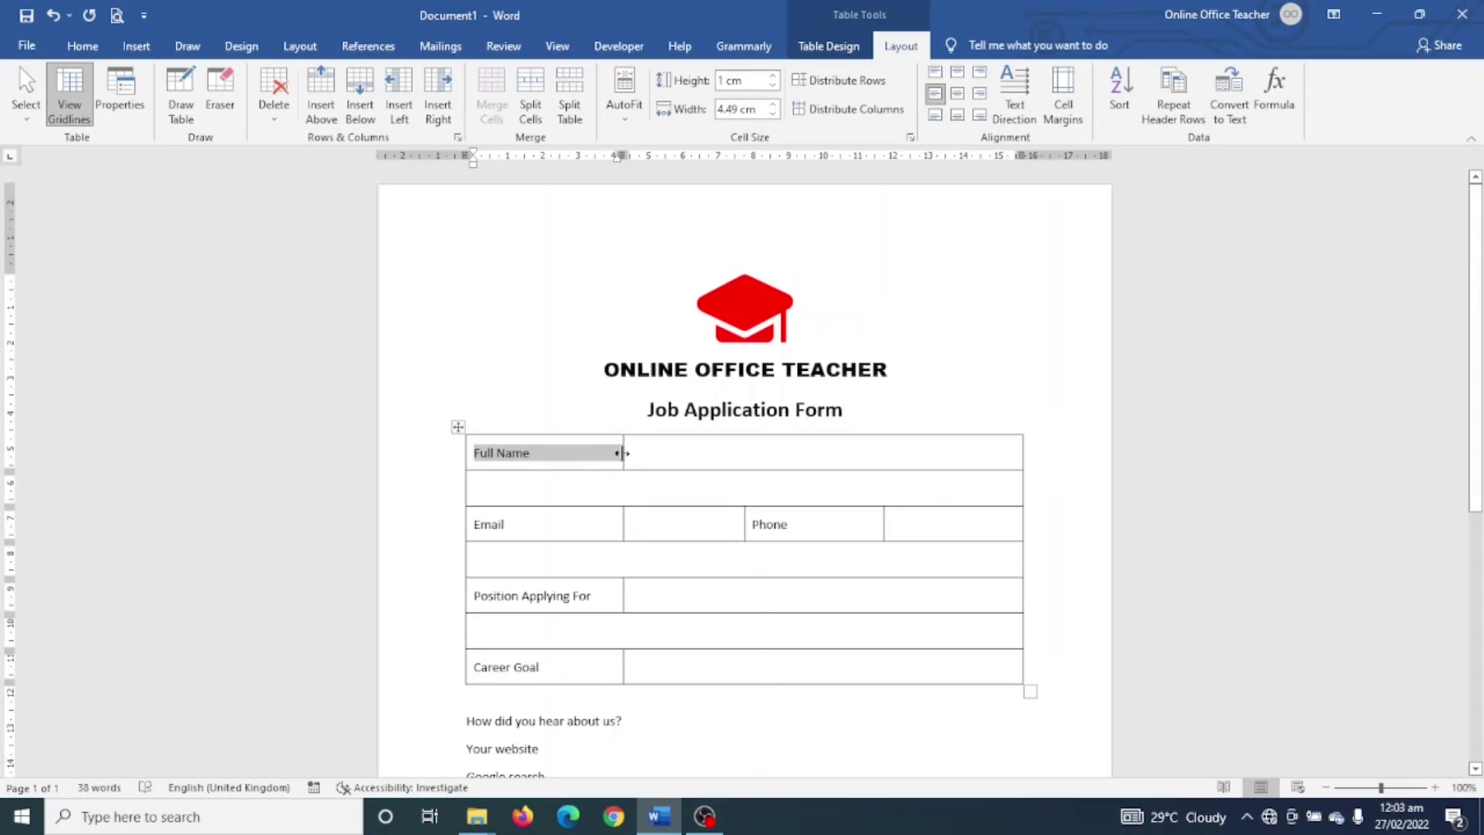
drag(623, 453, 545, 462)
Step: Narrow the Email and Phone label cells to fit their labels
click(499, 525)
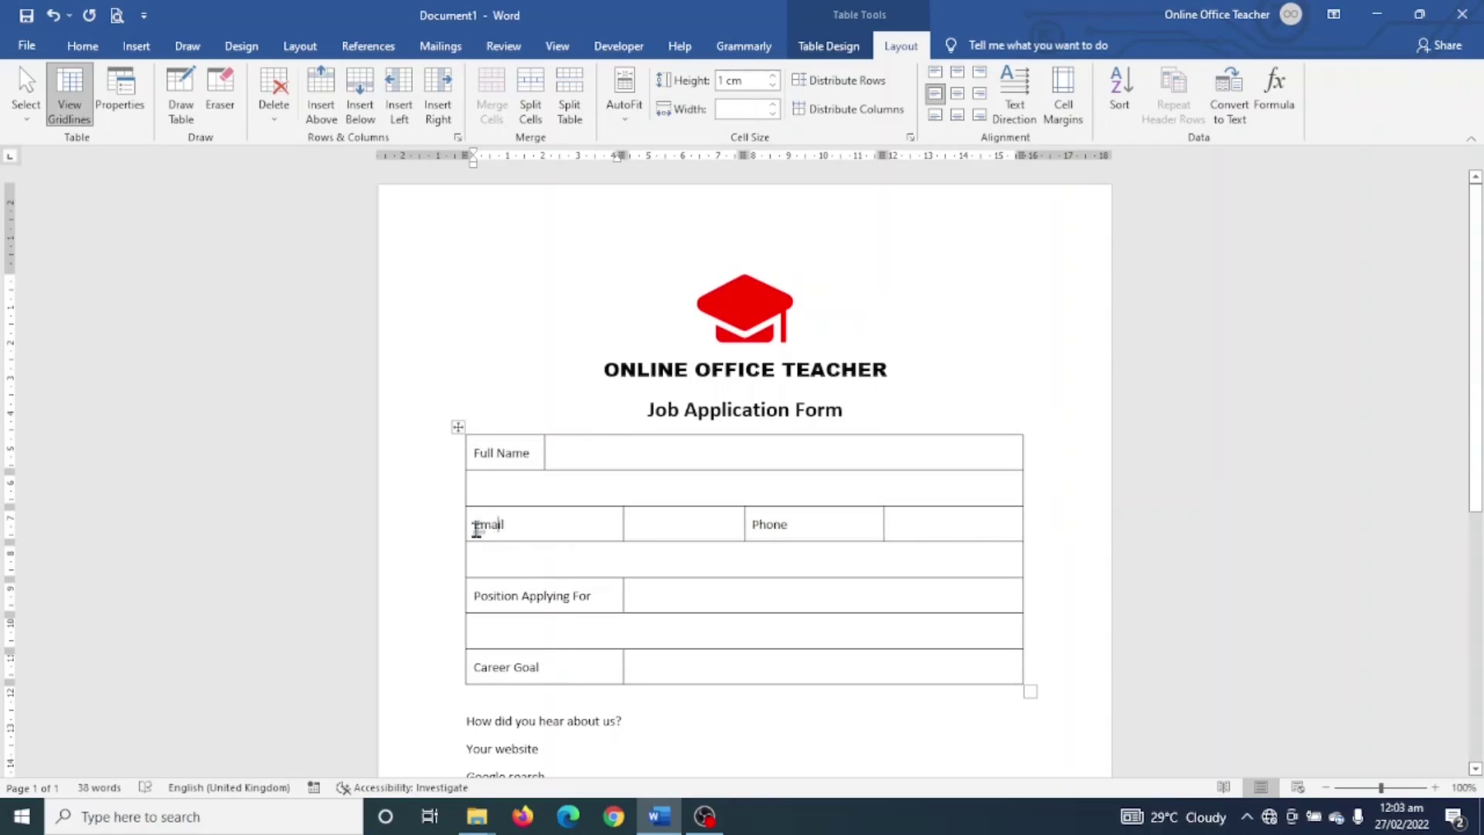
click(467, 501)
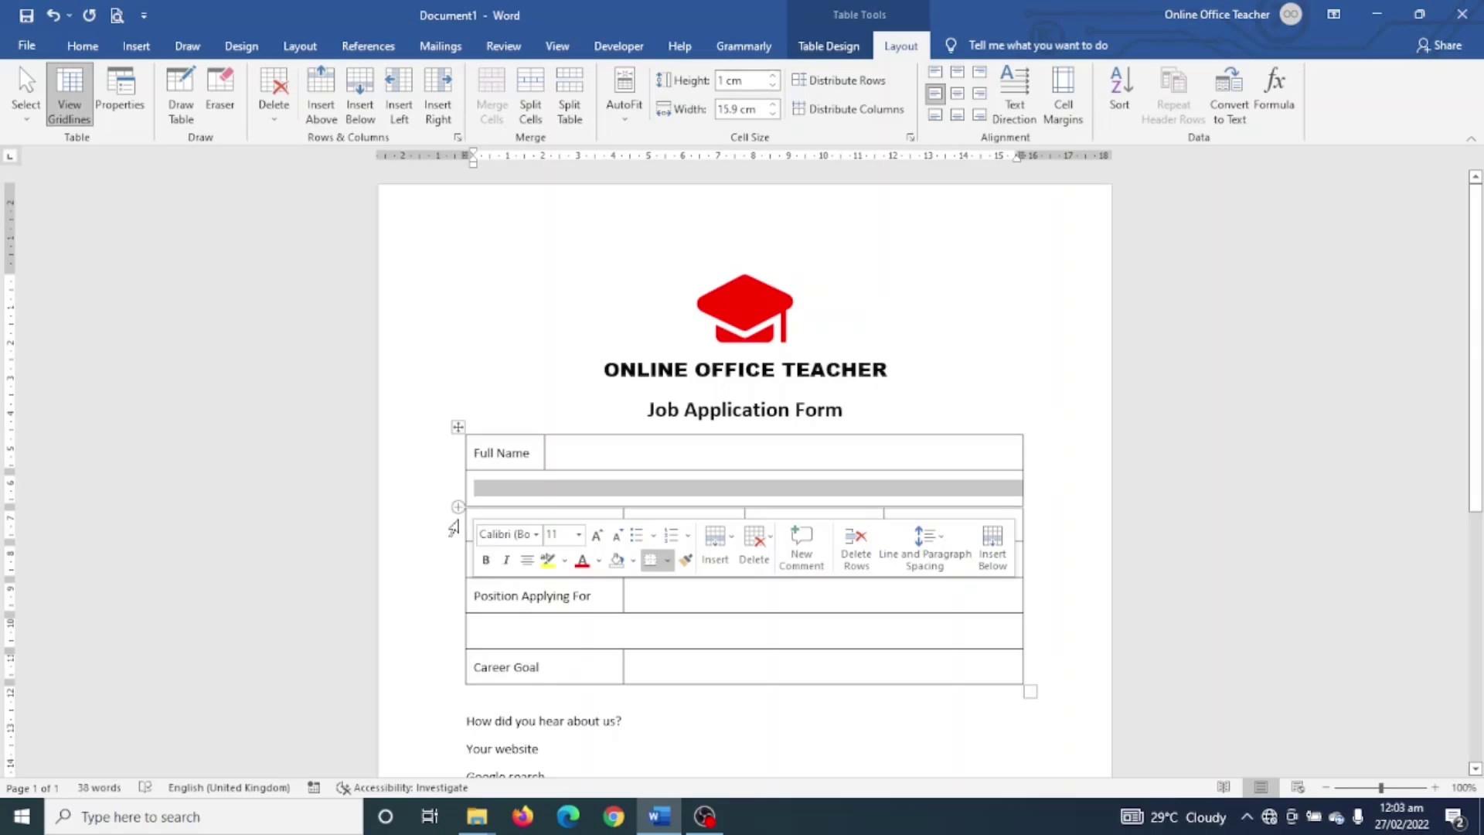
click(468, 523)
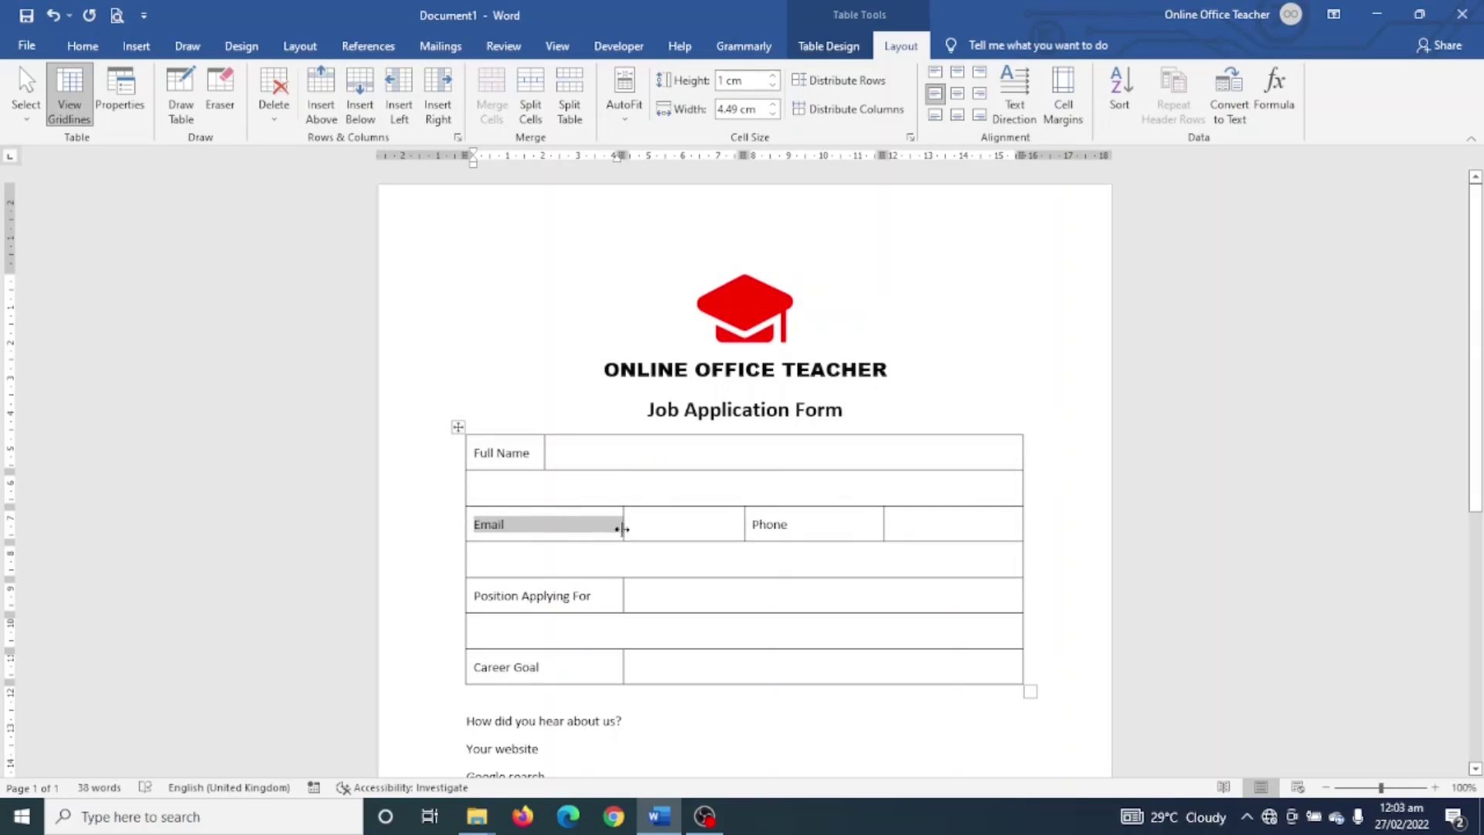
drag(623, 529, 509, 526)
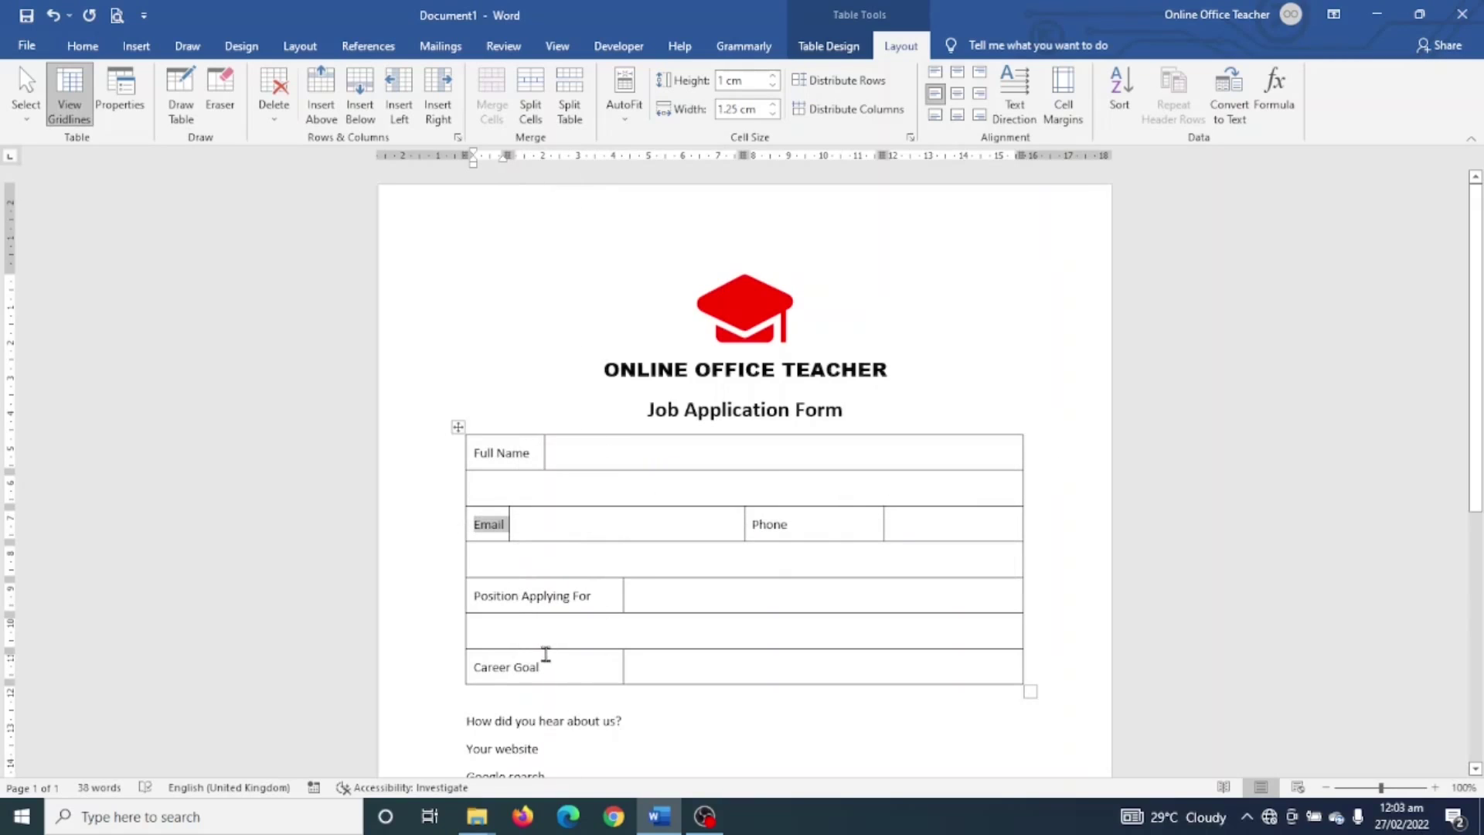
key(Right)
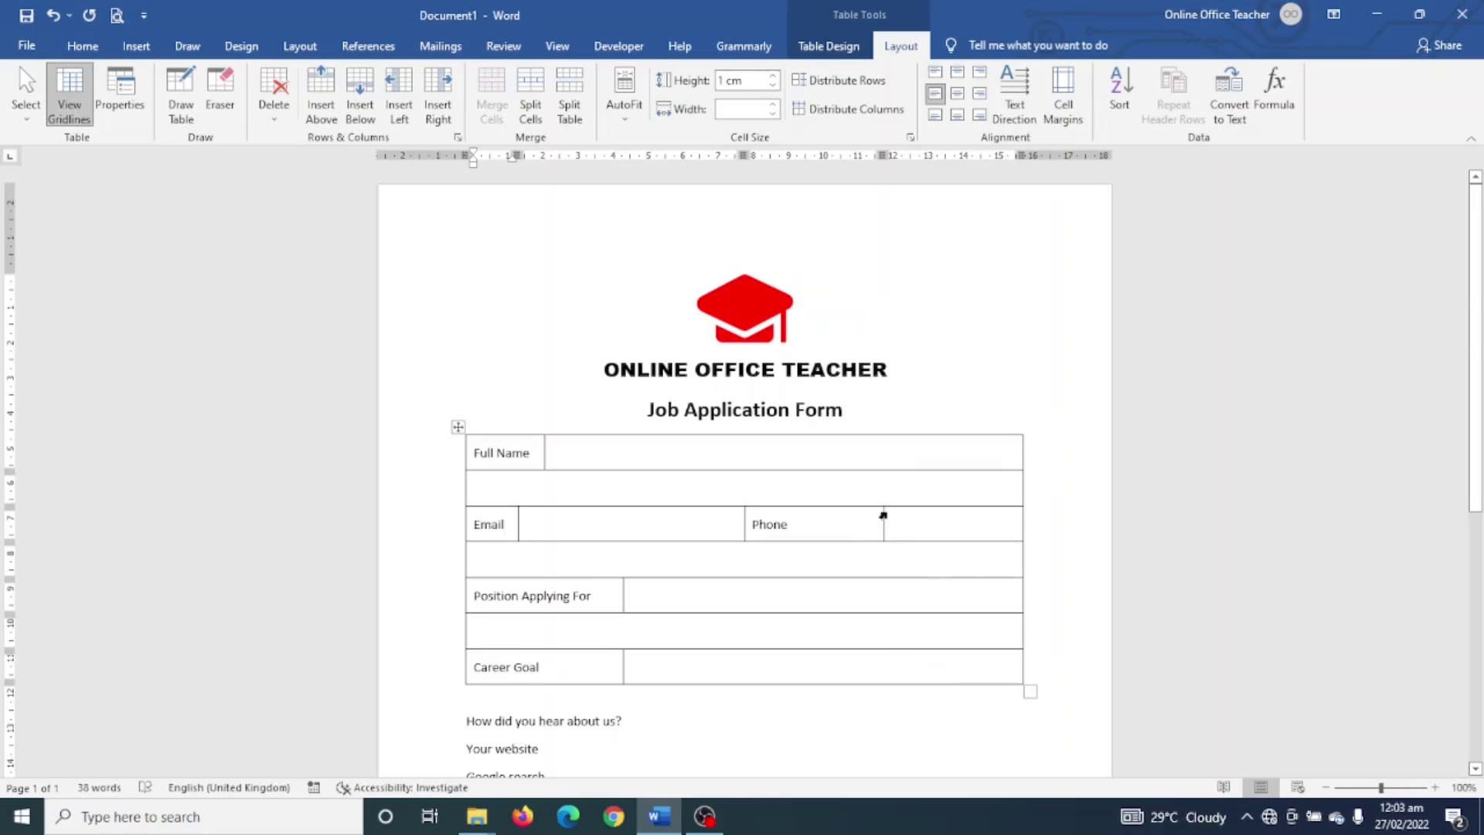
drag(884, 517, 798, 534)
click(589, 700)
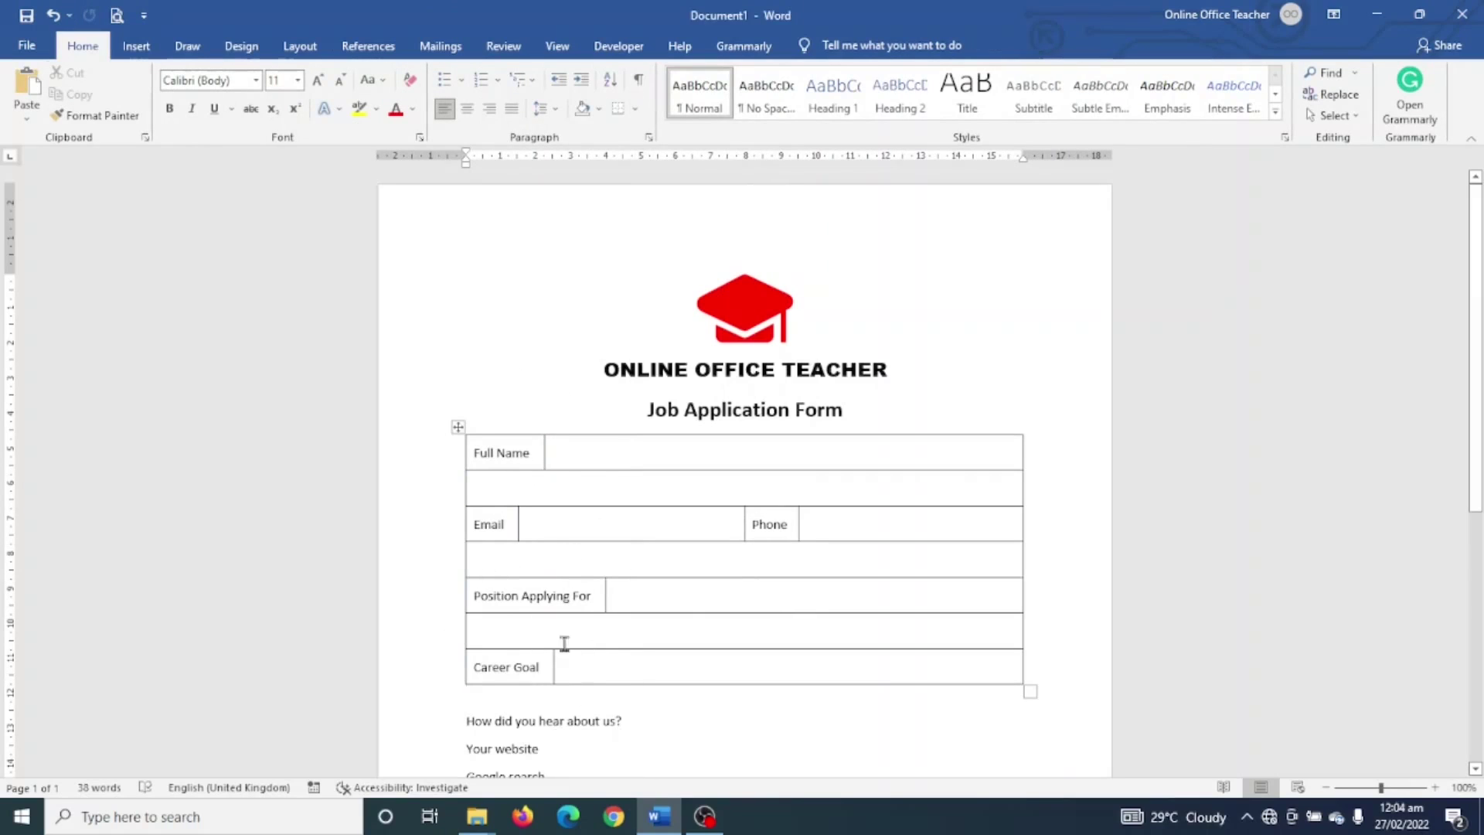
scroll(564, 645, down, 3)
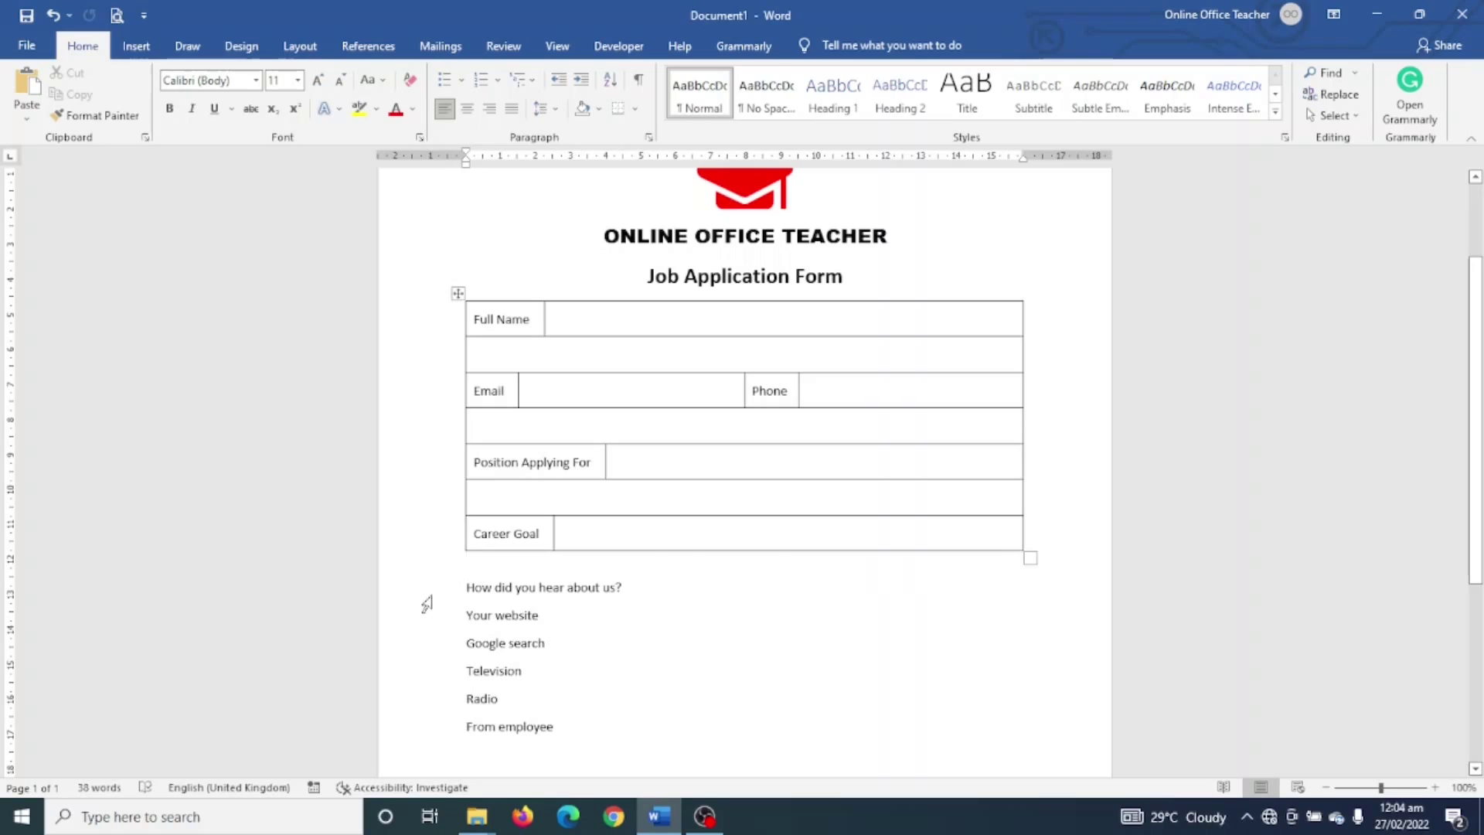
click(427, 599)
click(443, 563)
scroll(540, 722, down, 2)
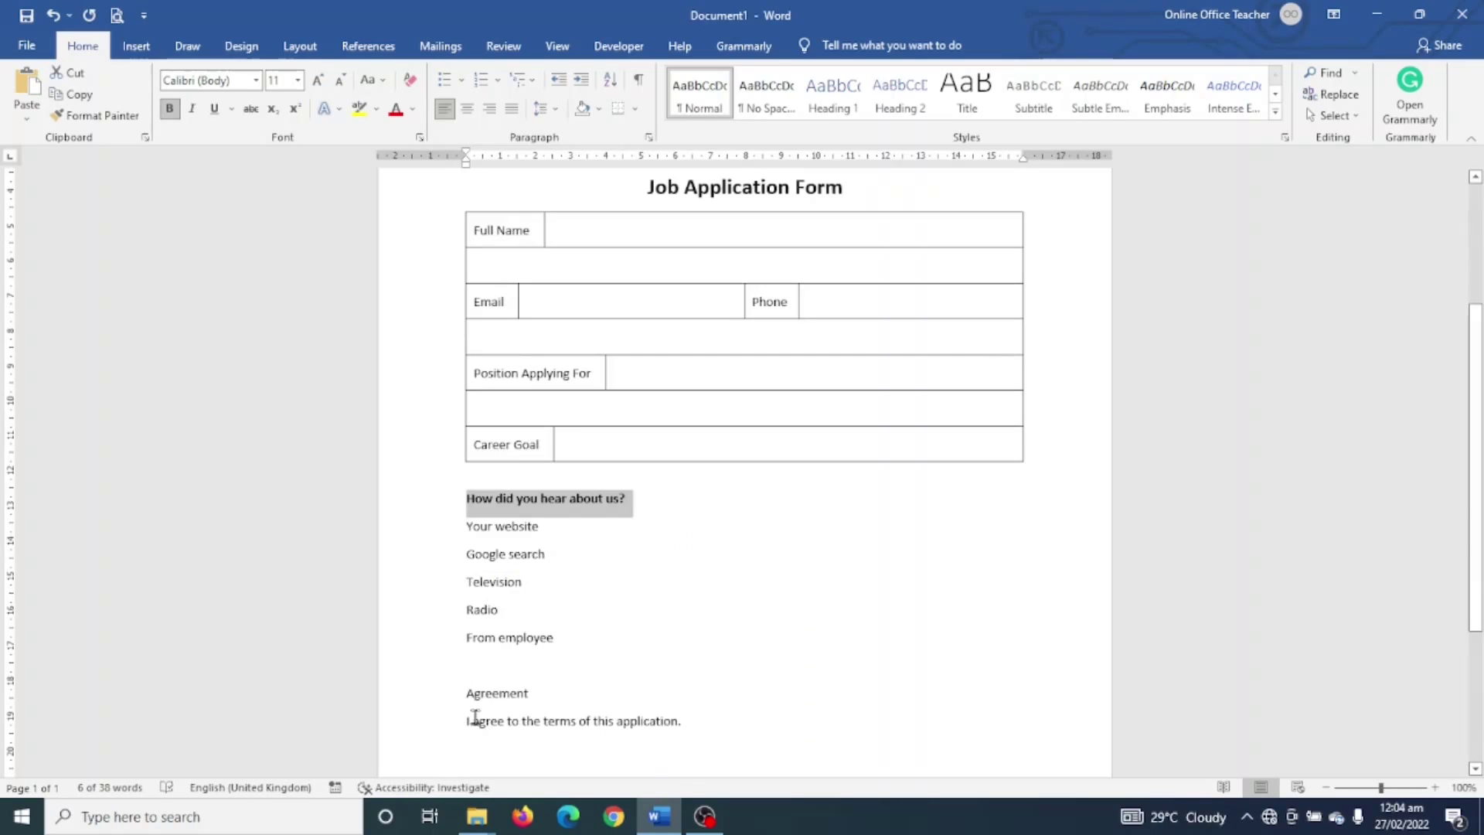
click(418, 702)
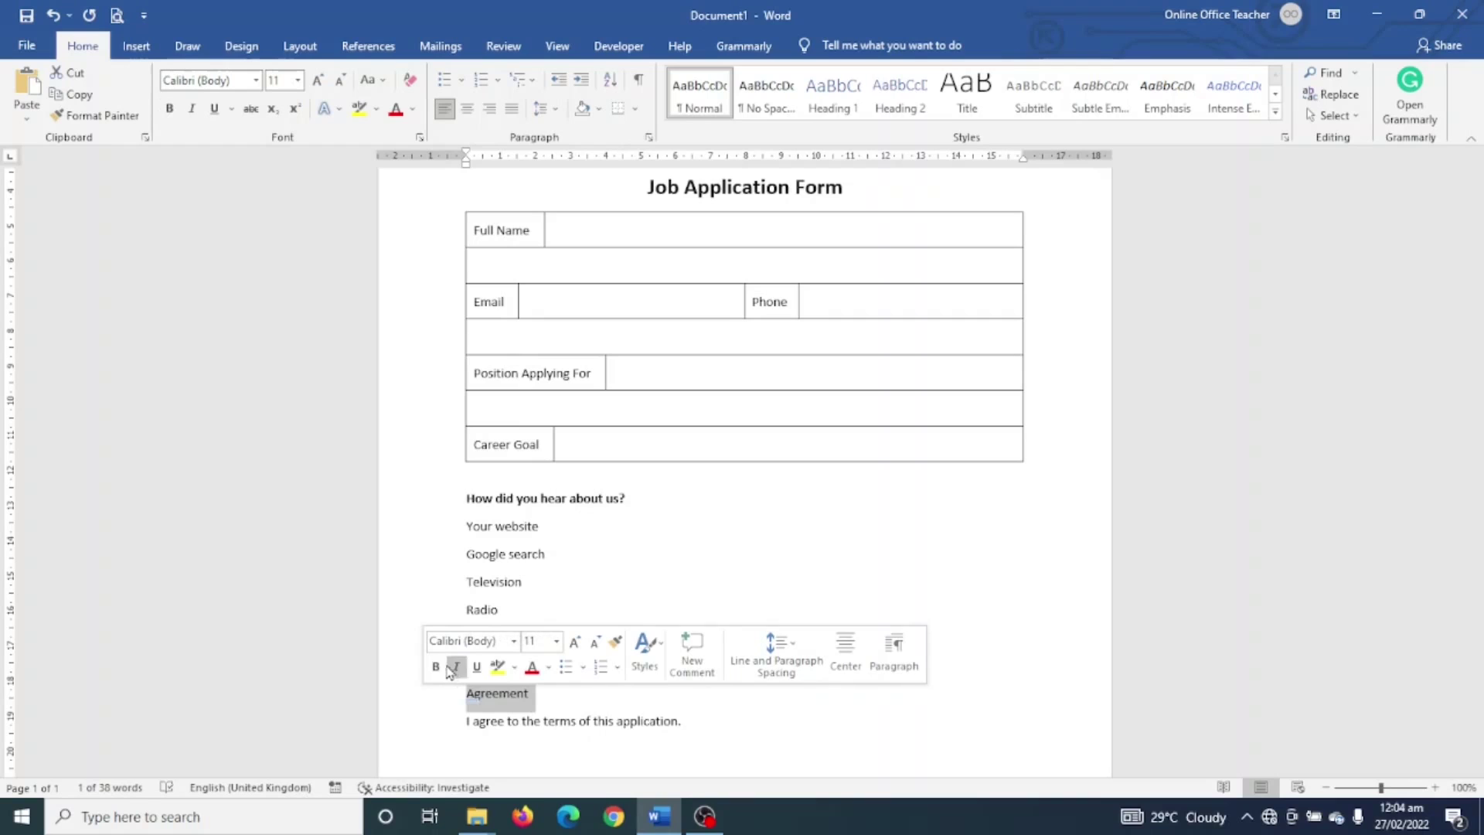
click(435, 666)
click(493, 693)
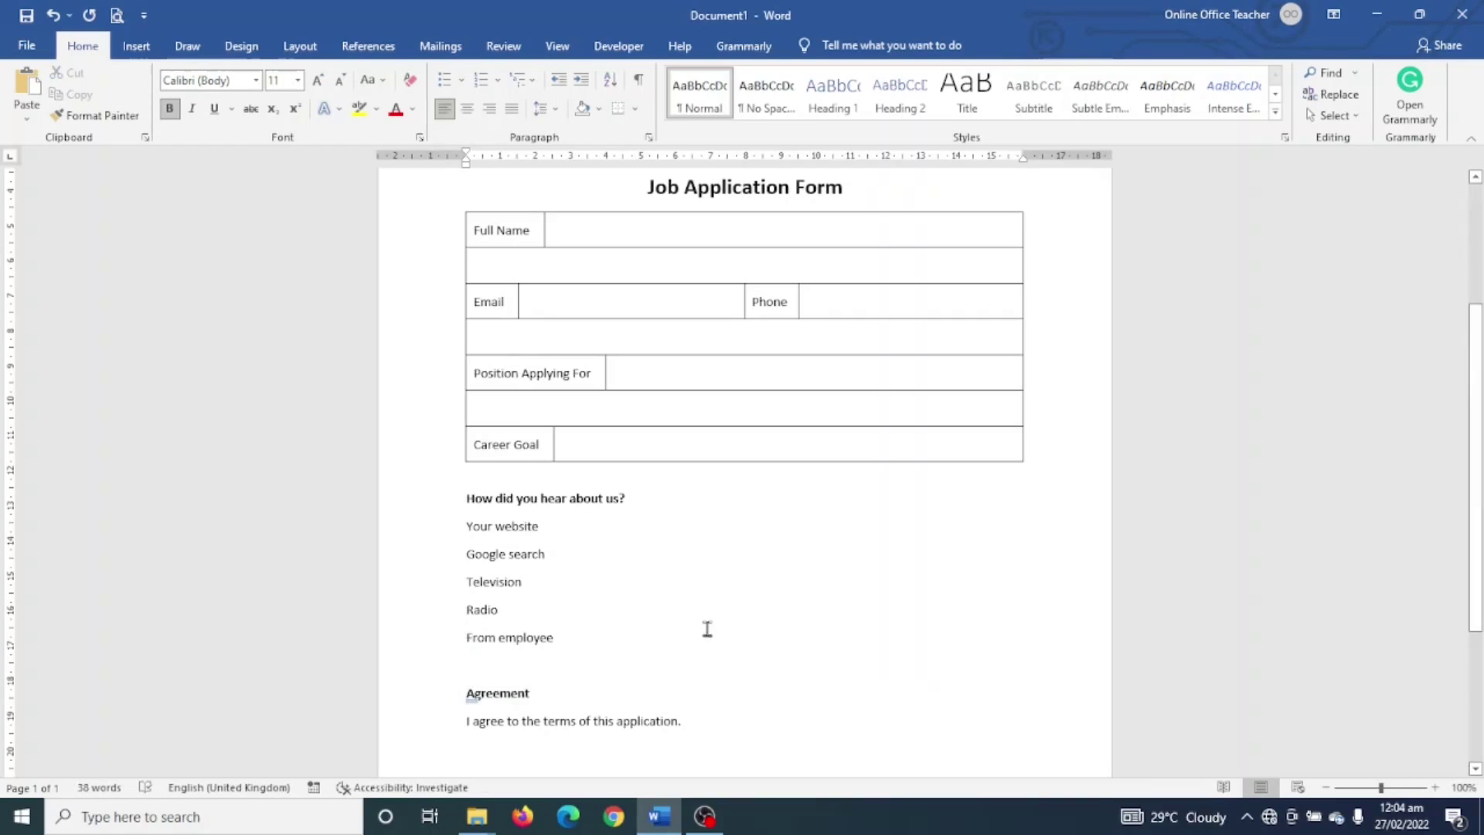
scroll(497, 607, up, 3)
scroll(556, 581, down, 2)
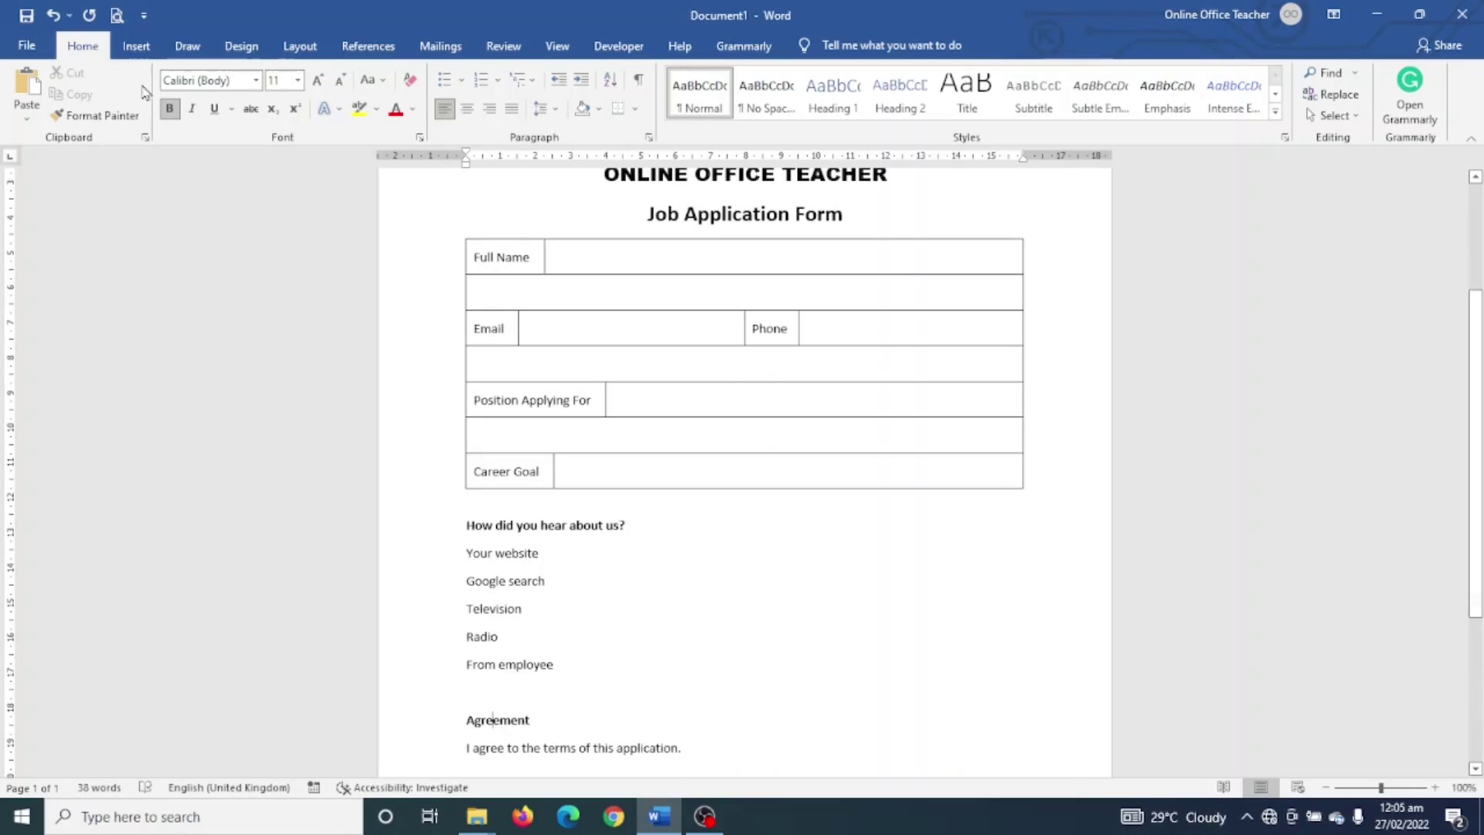
Step: Draw a small rectangle square beside the 'Your website' option
click(131, 48)
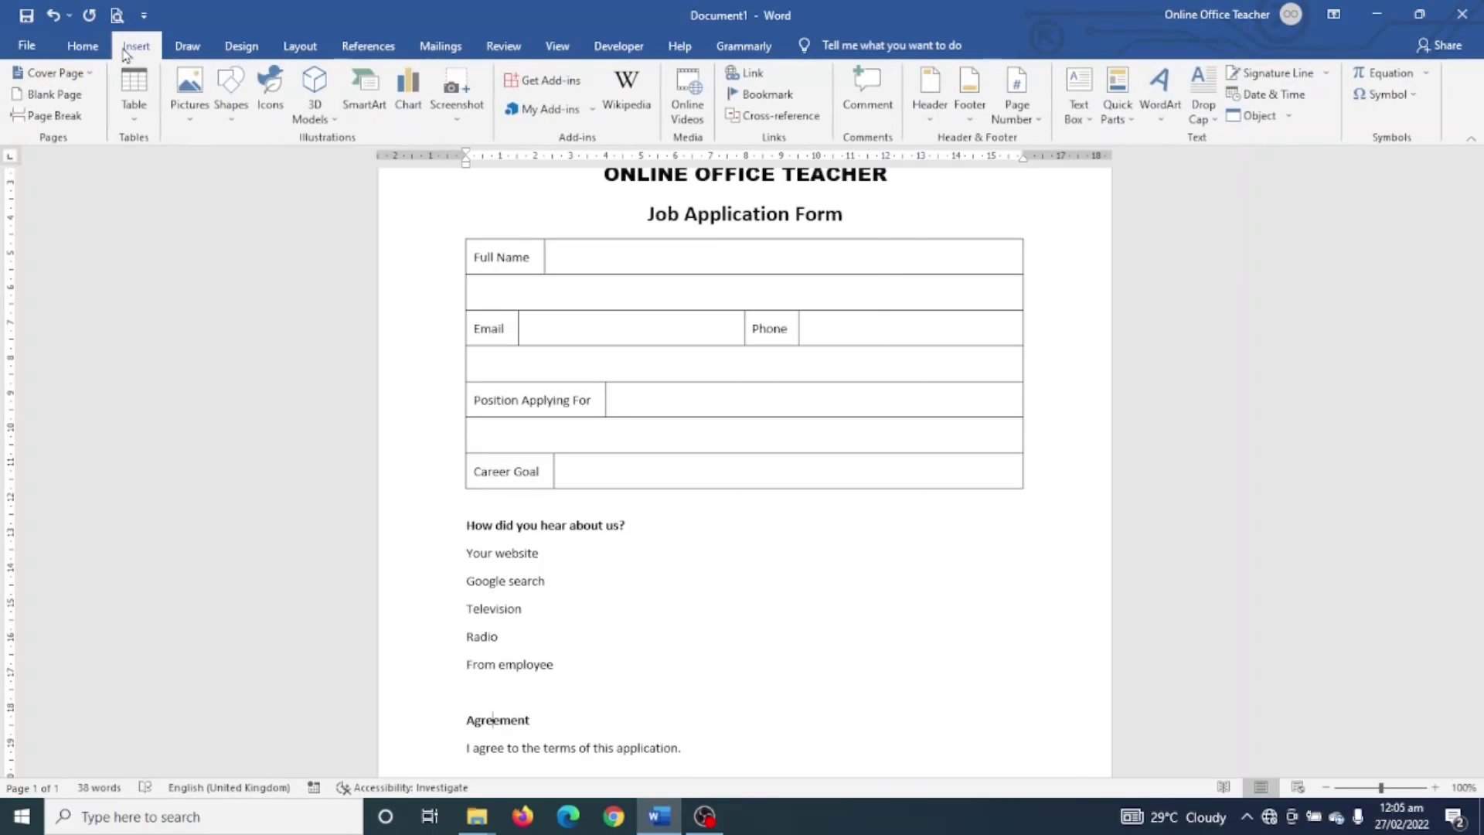
click(229, 102)
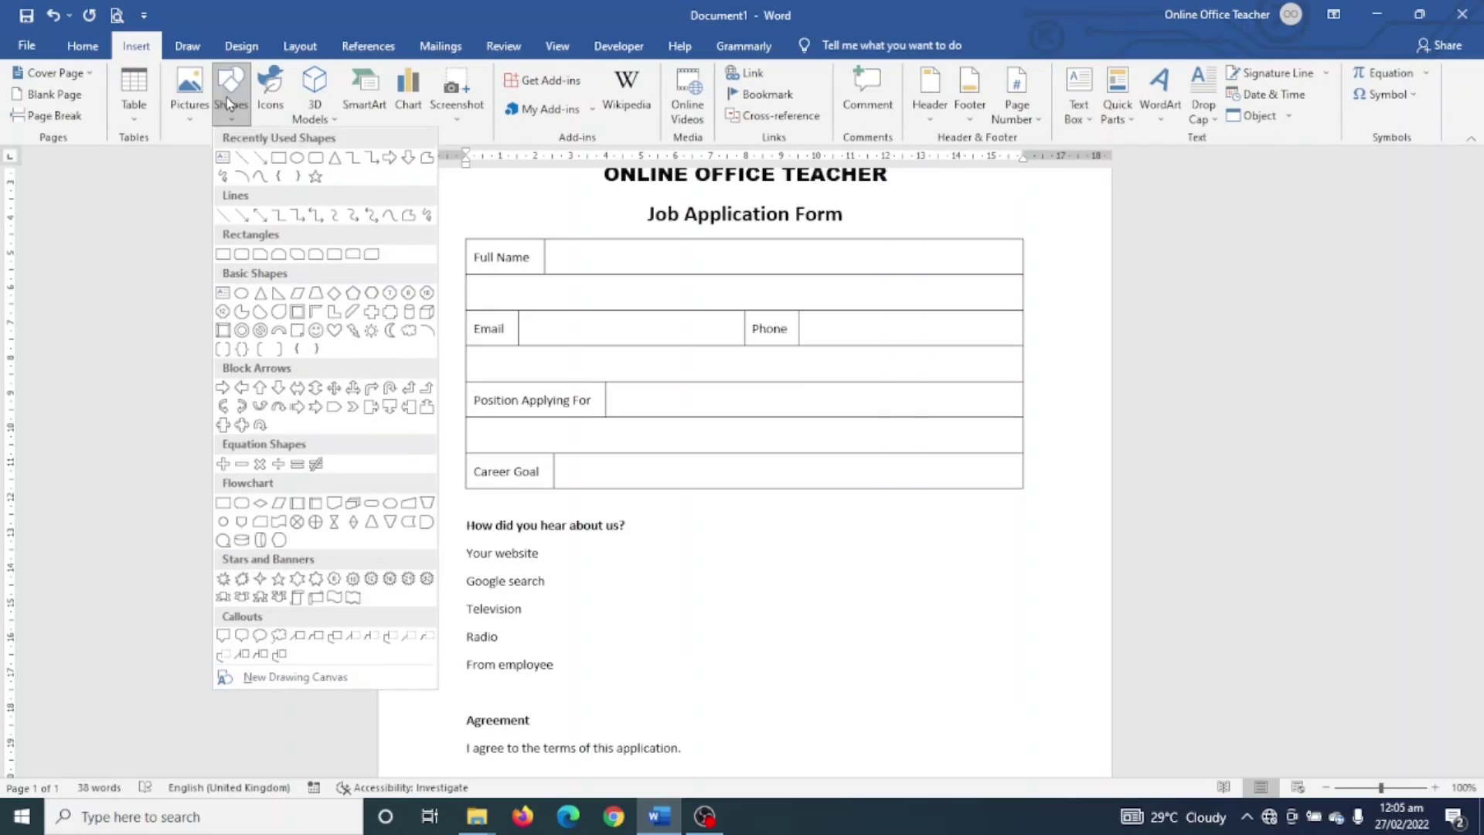
click(223, 254)
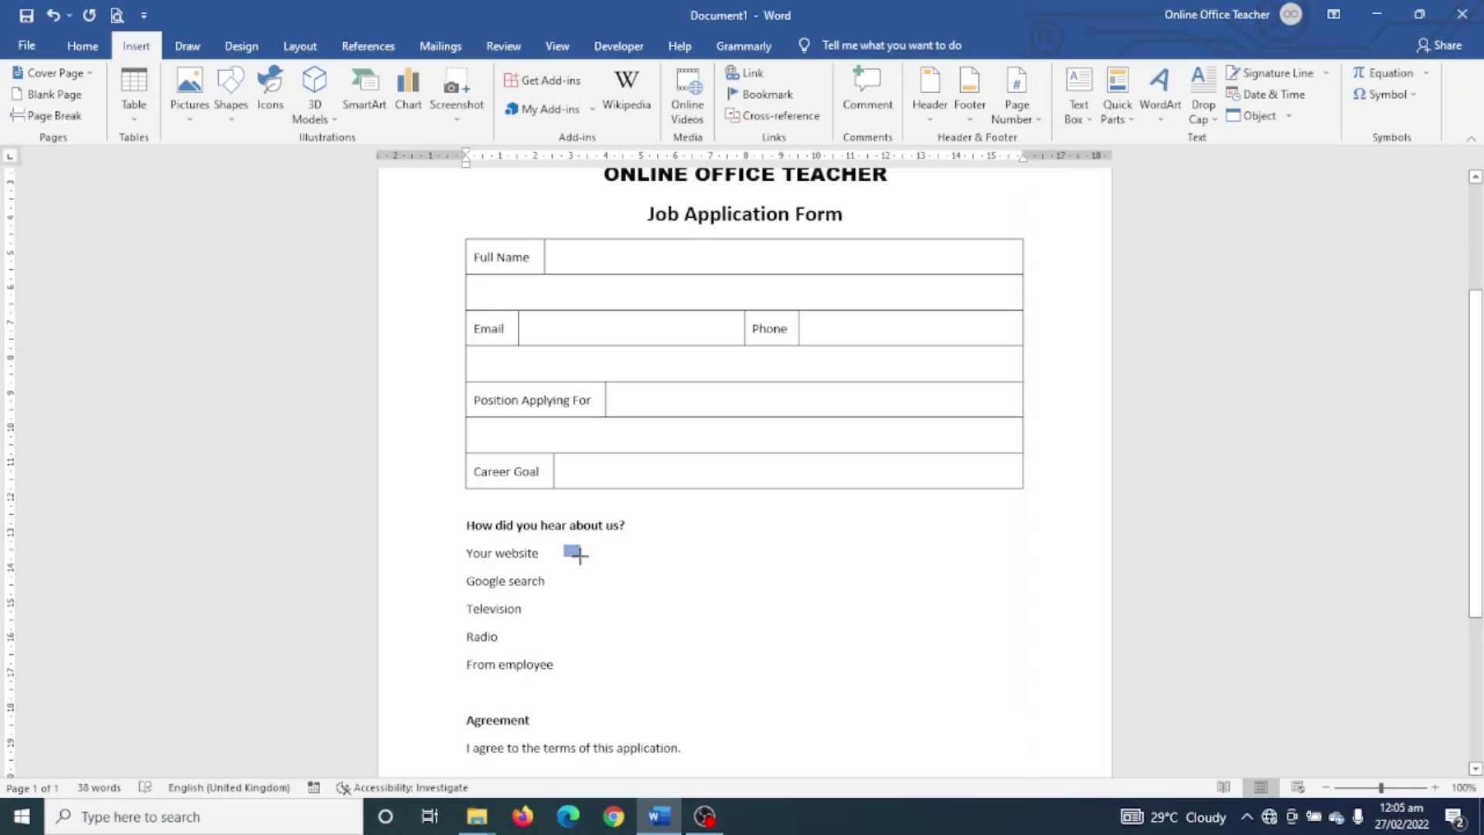
drag(575, 554, 576, 555)
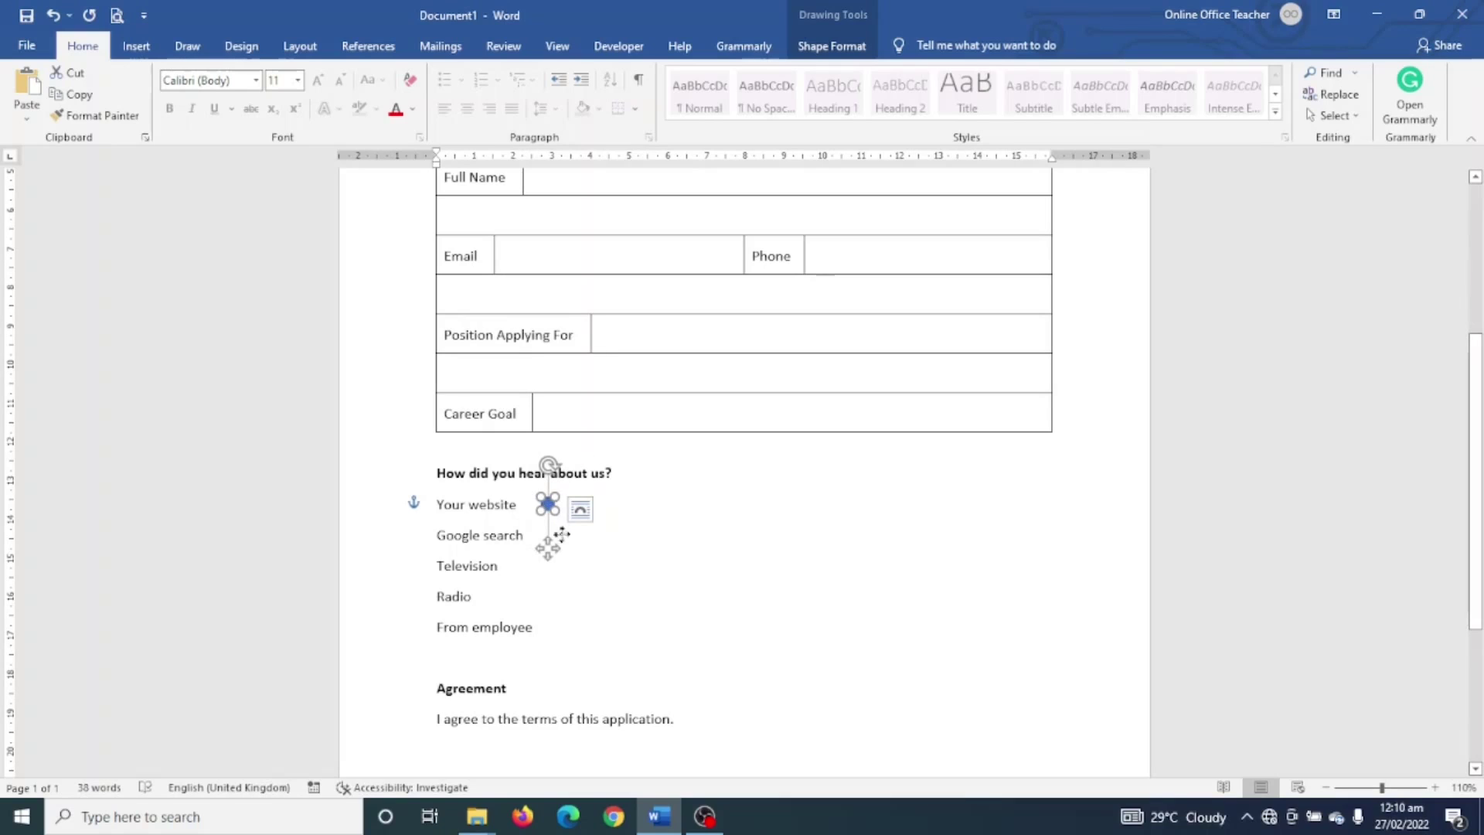
Step: Drag a copy of the square beside 'Google search' and nudge it down into line
scroll(560, 554, up, 16)
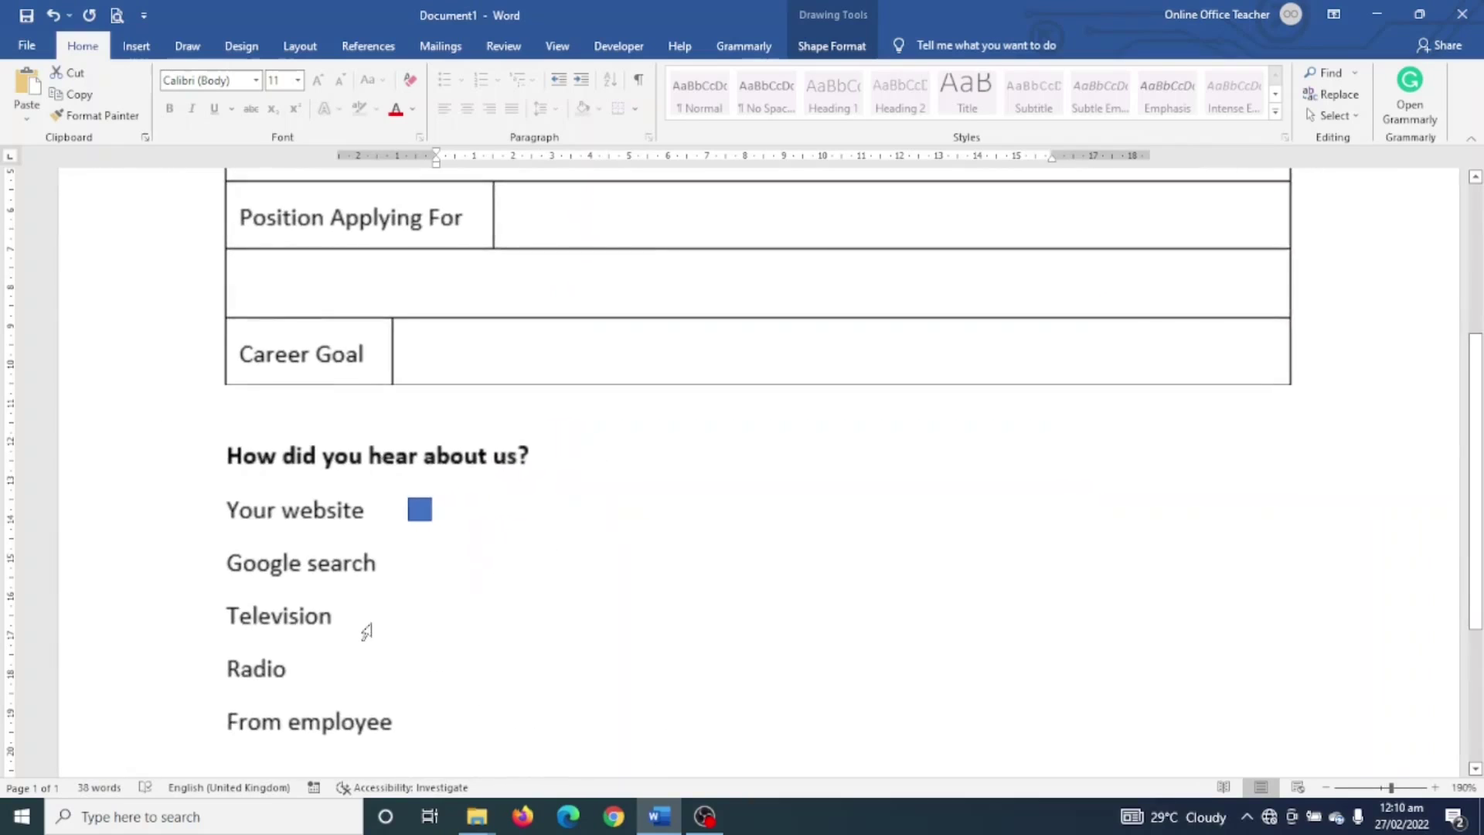
scroll(558, 572, up, 5)
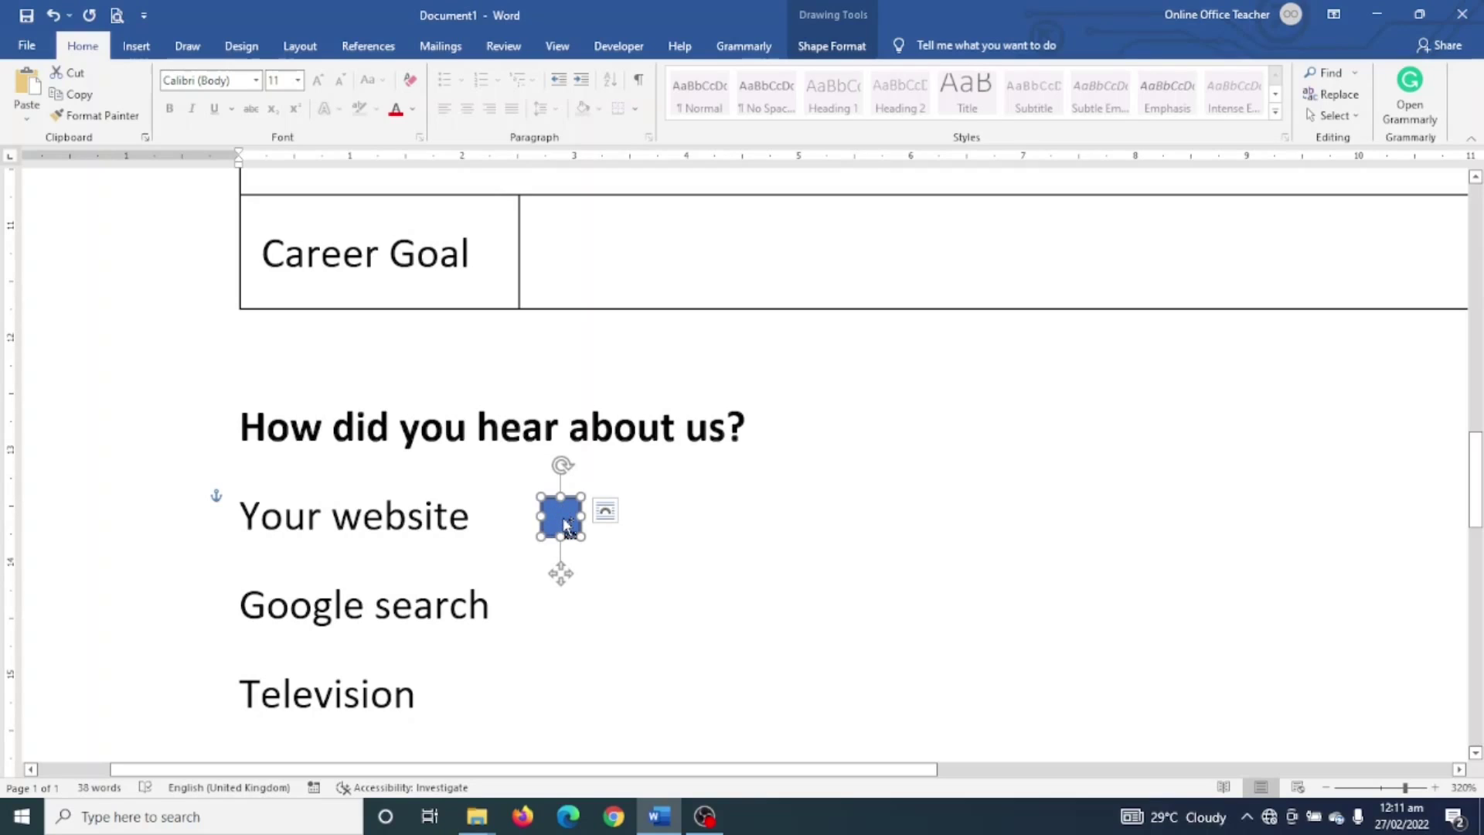
drag(568, 526, 579, 612)
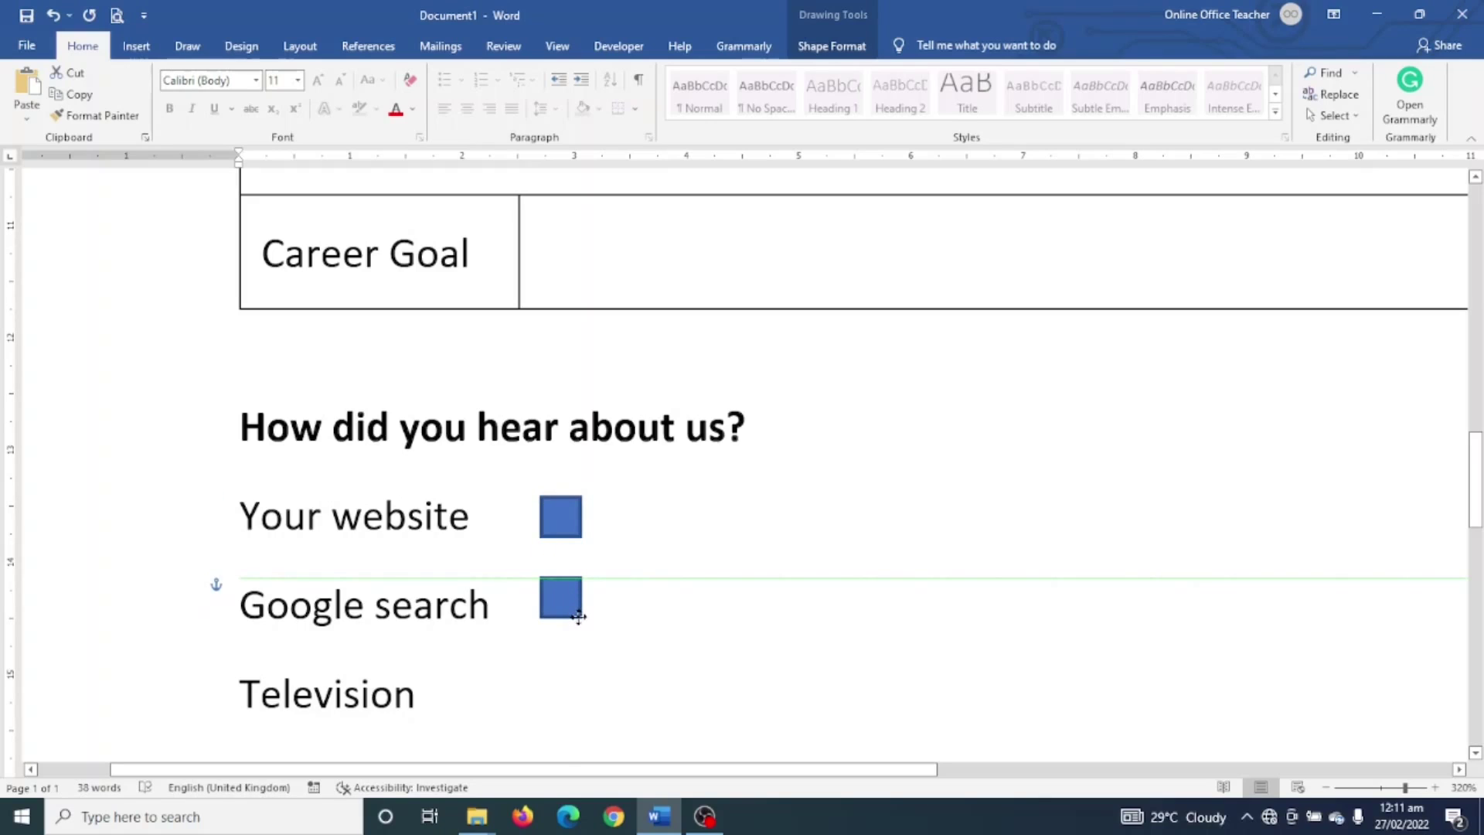
drag(579, 616, 579, 617)
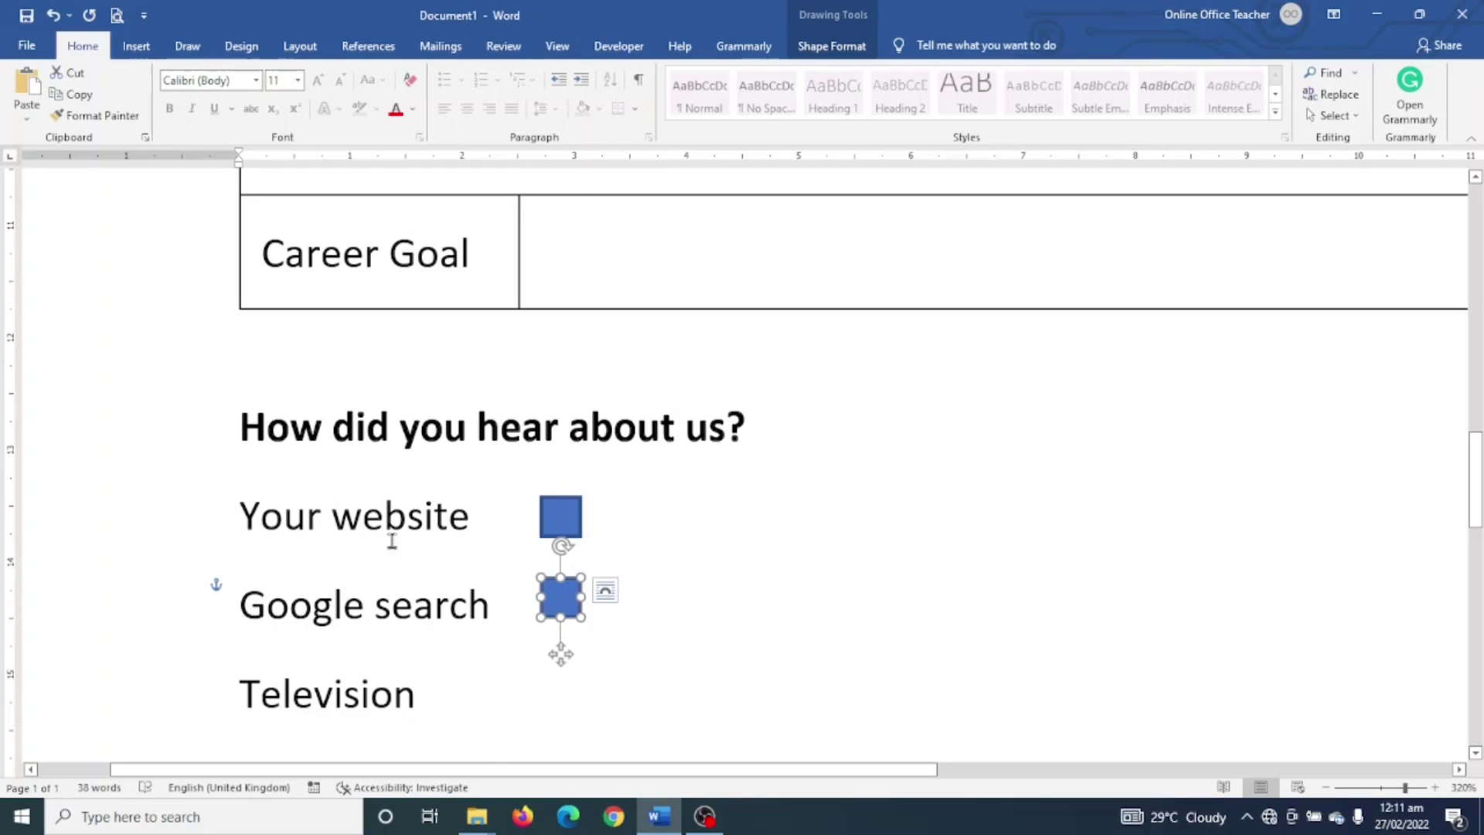
key(ctrl+Down)
key(ctrl+Down)
key(ctrl+Down)
key(ctrl+Down)
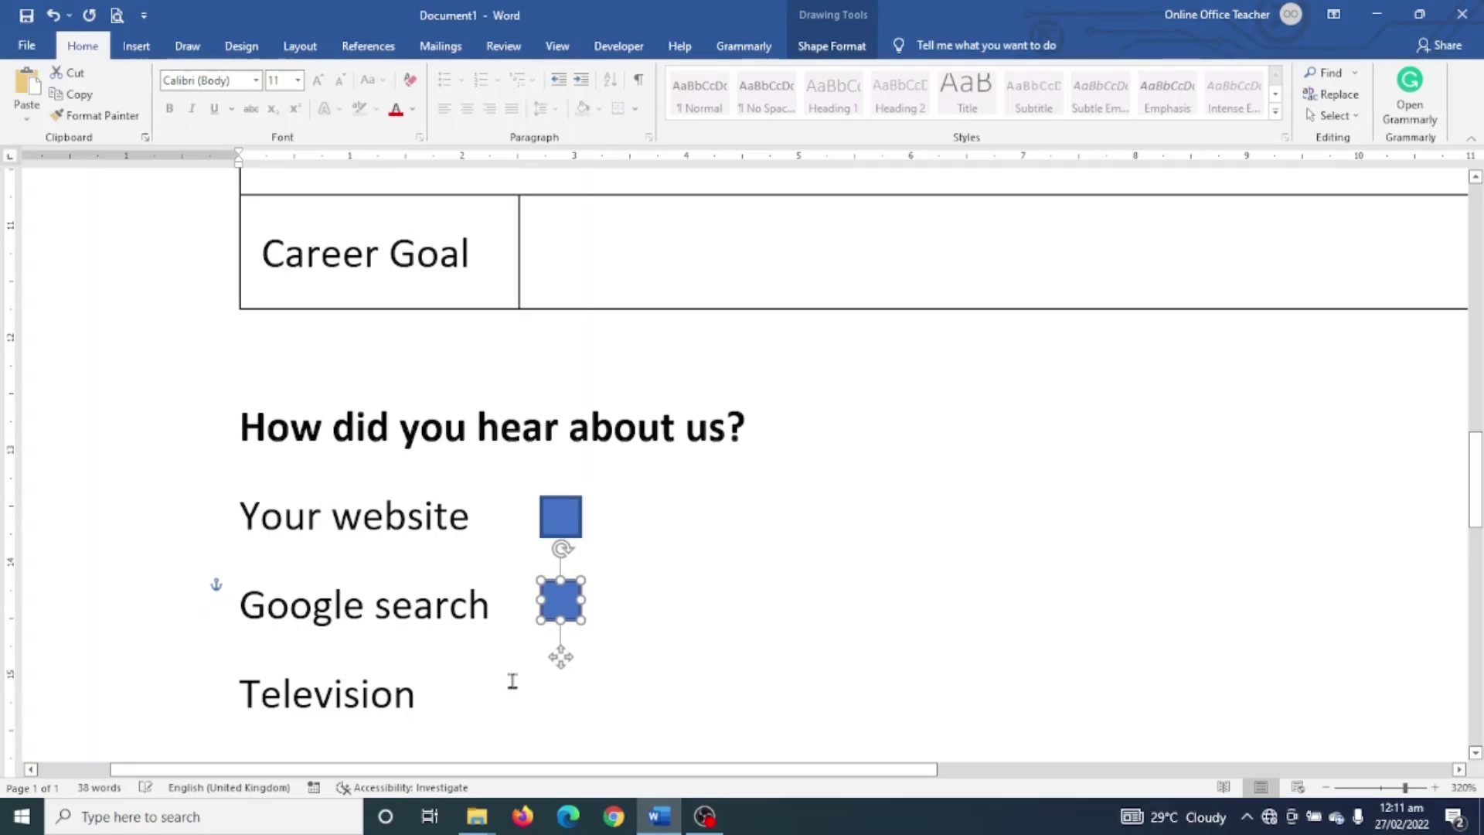
key(ctrl+Down)
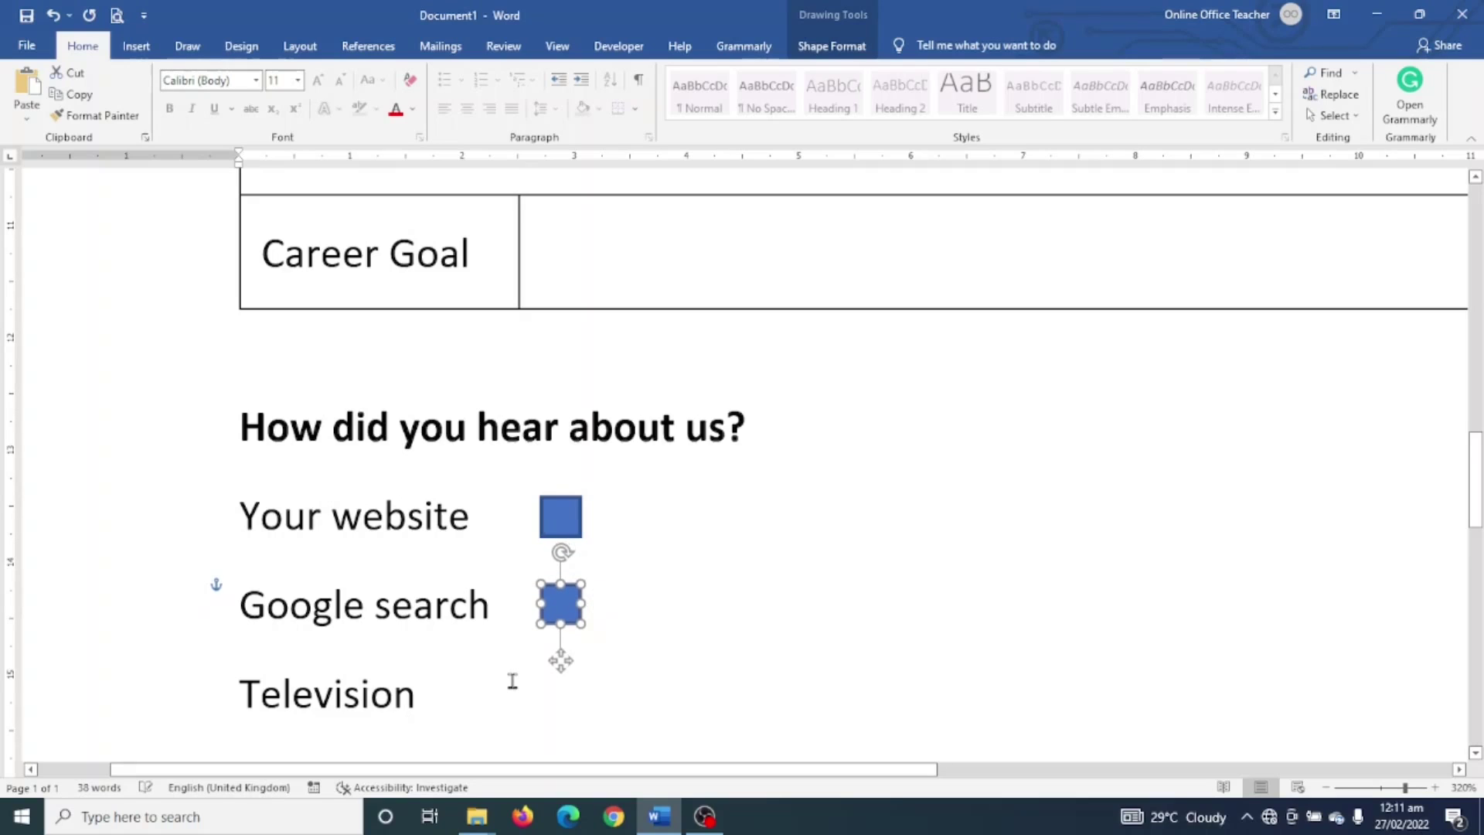
scroll(607, 700, down, 3)
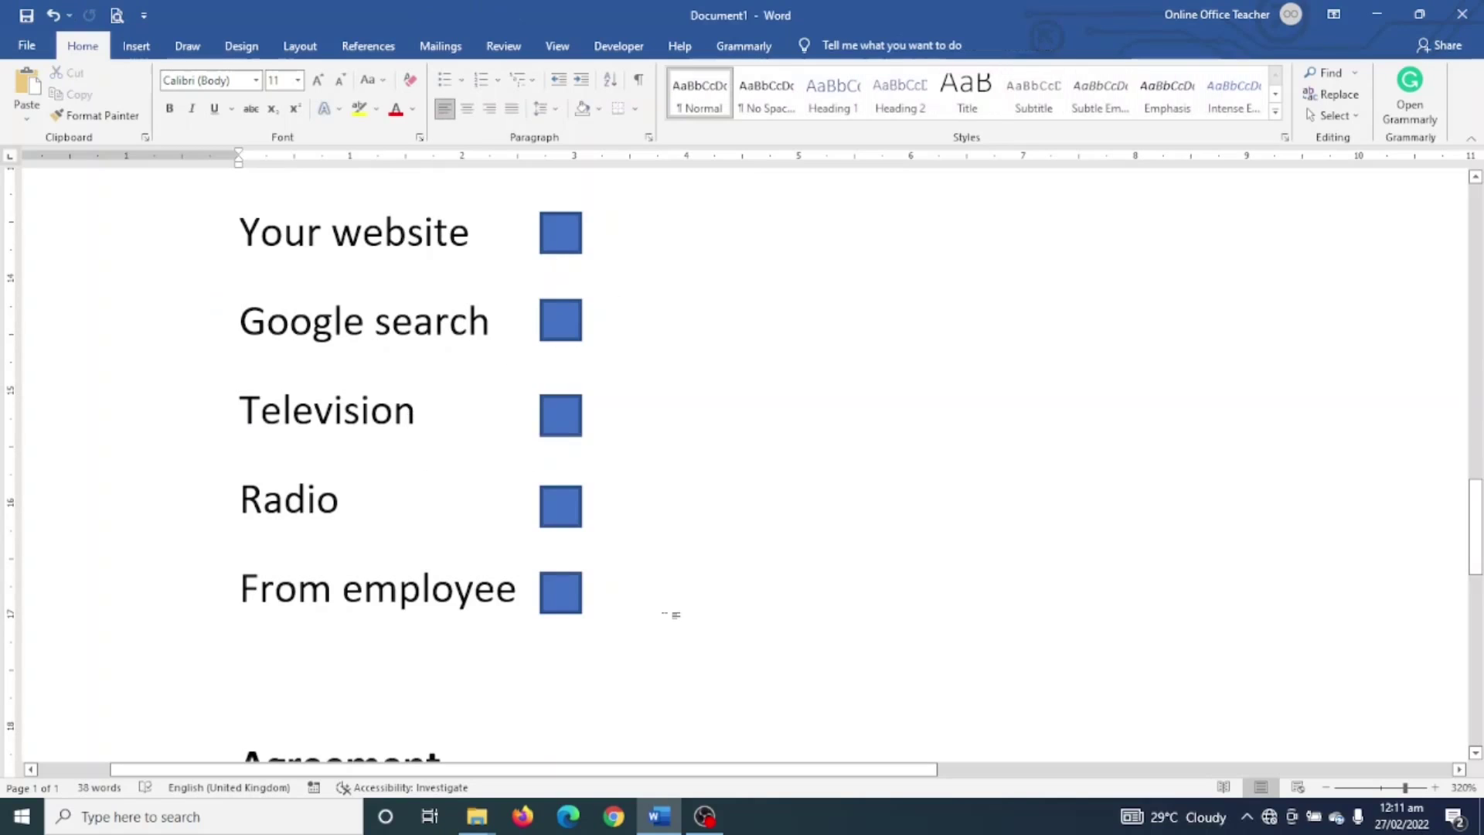
scroll(838, 444, down, 11)
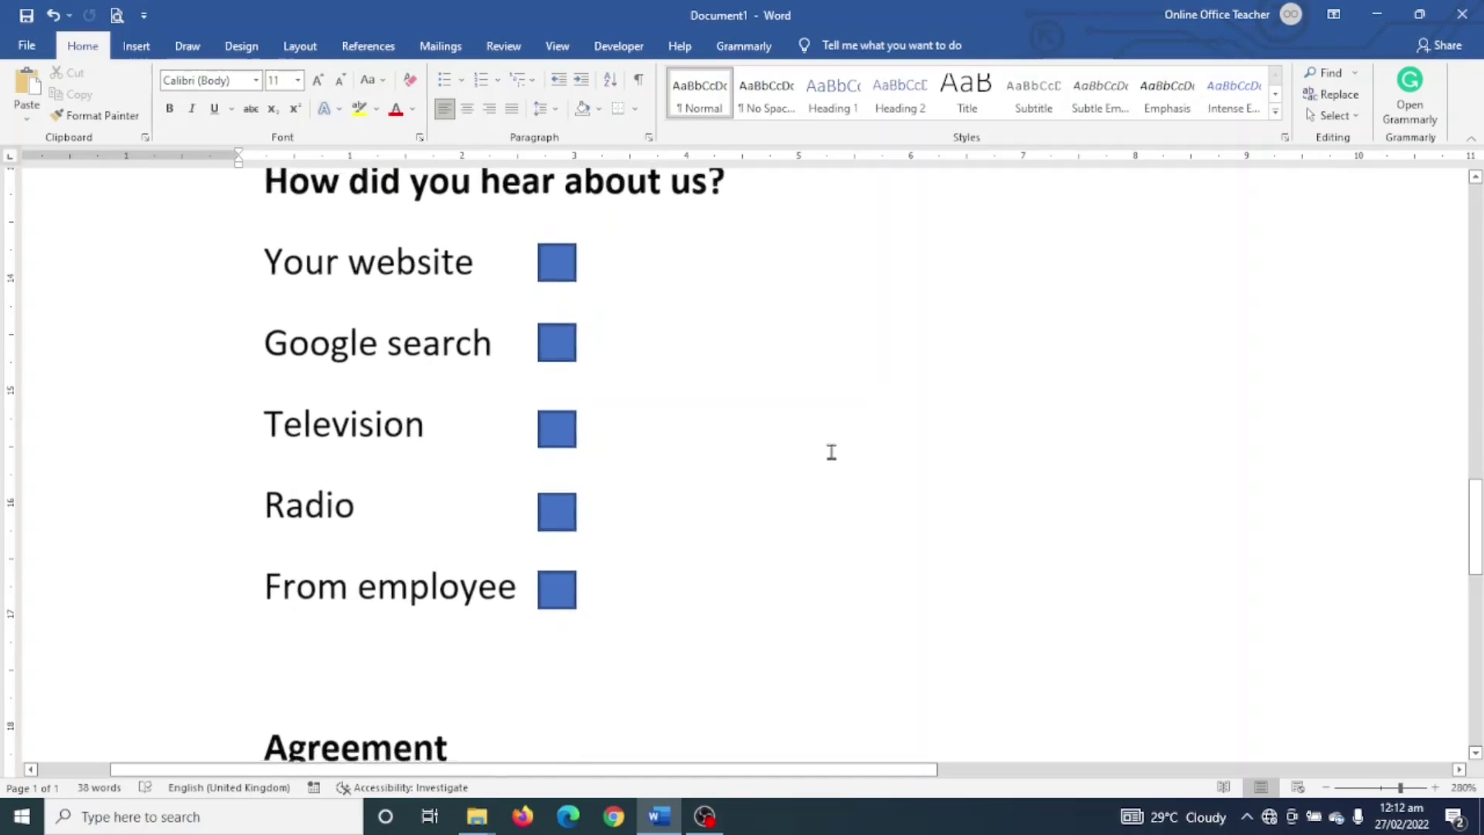
Step: Duplicate the 'From employee' square with Ctrl+D and move the copy after the agreement sentence
scroll(793, 470, down, 3)
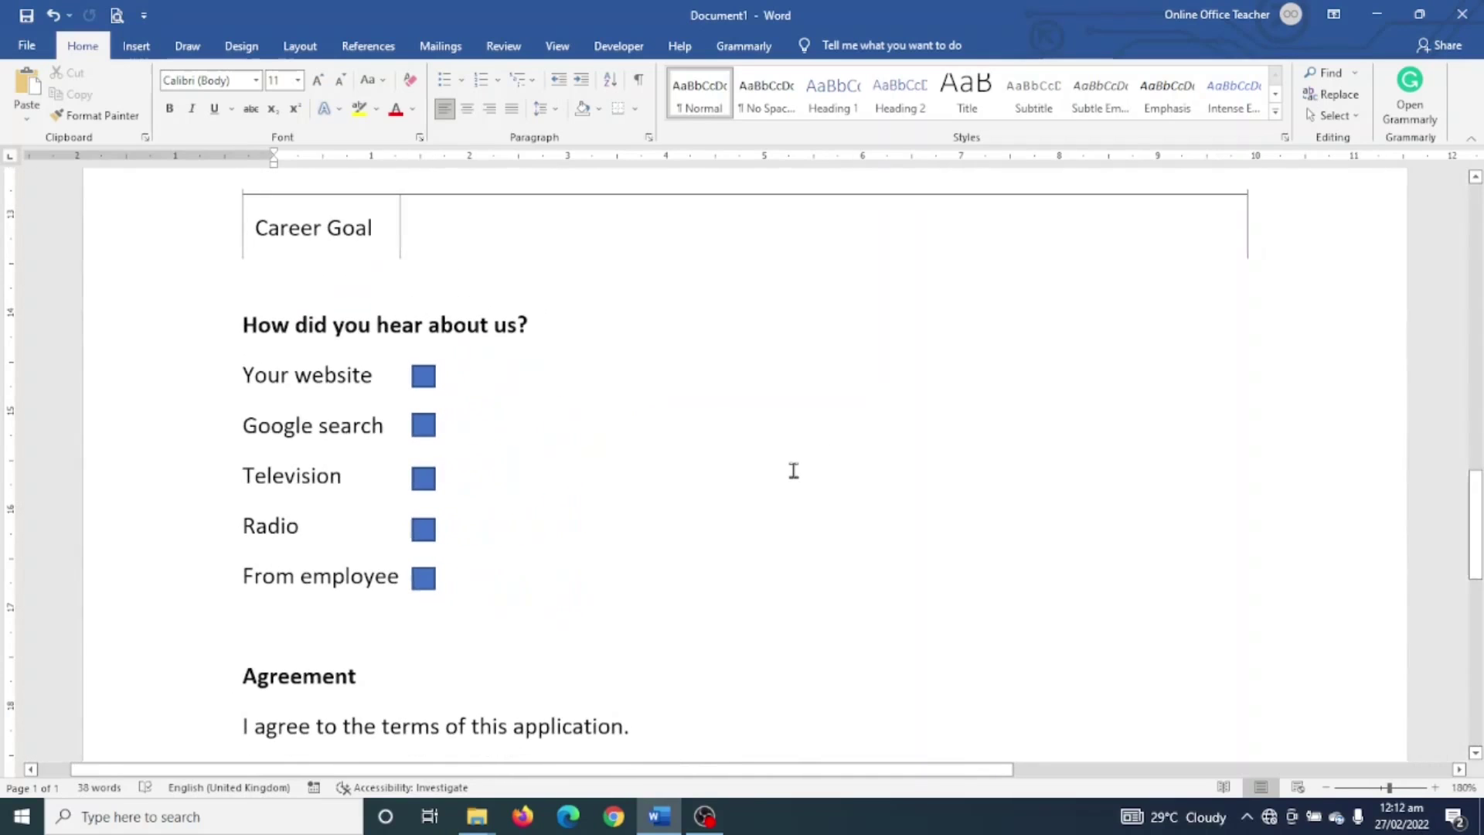
click(422, 577)
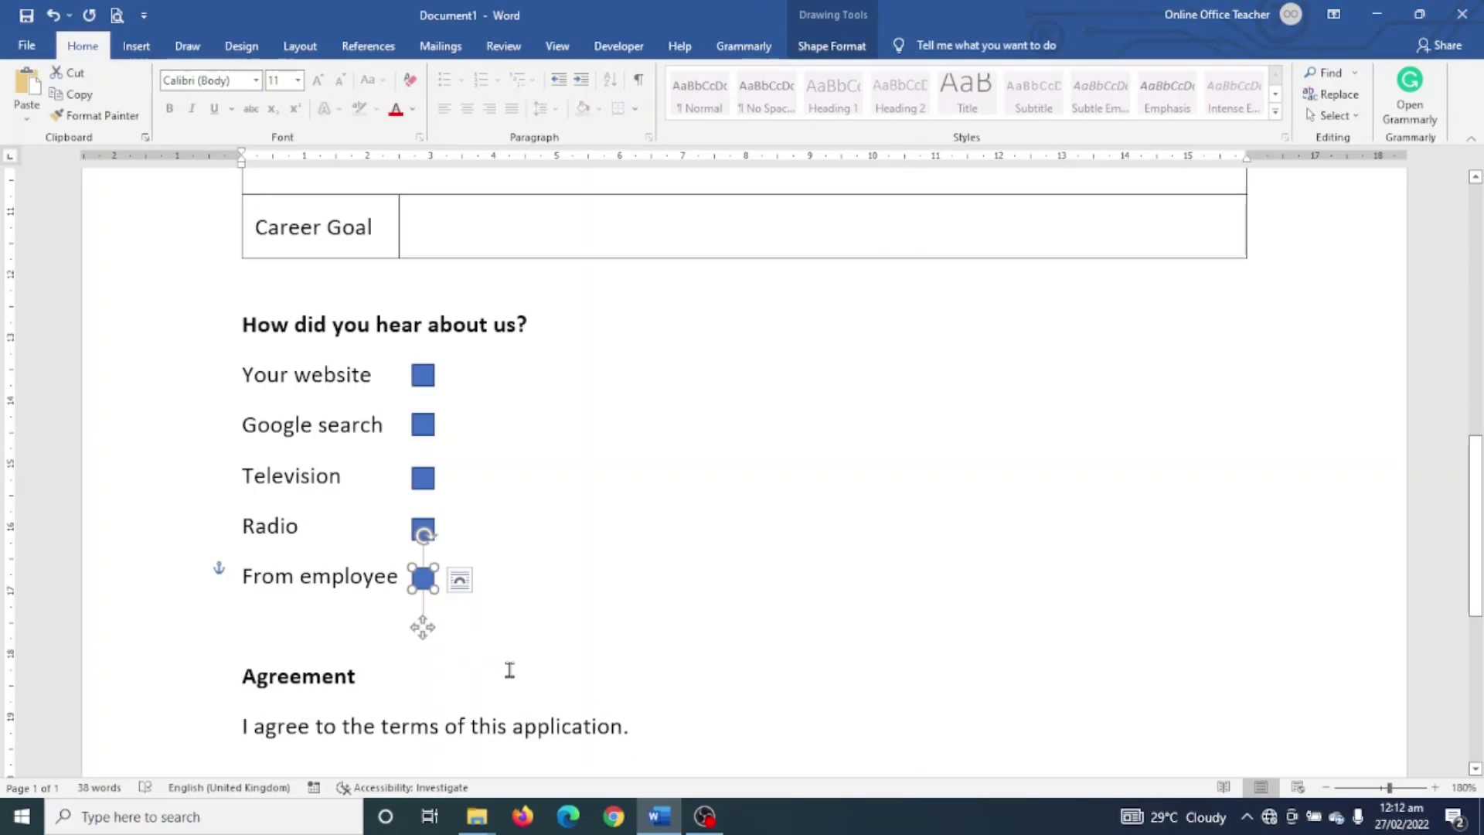
key(ctrl+d)
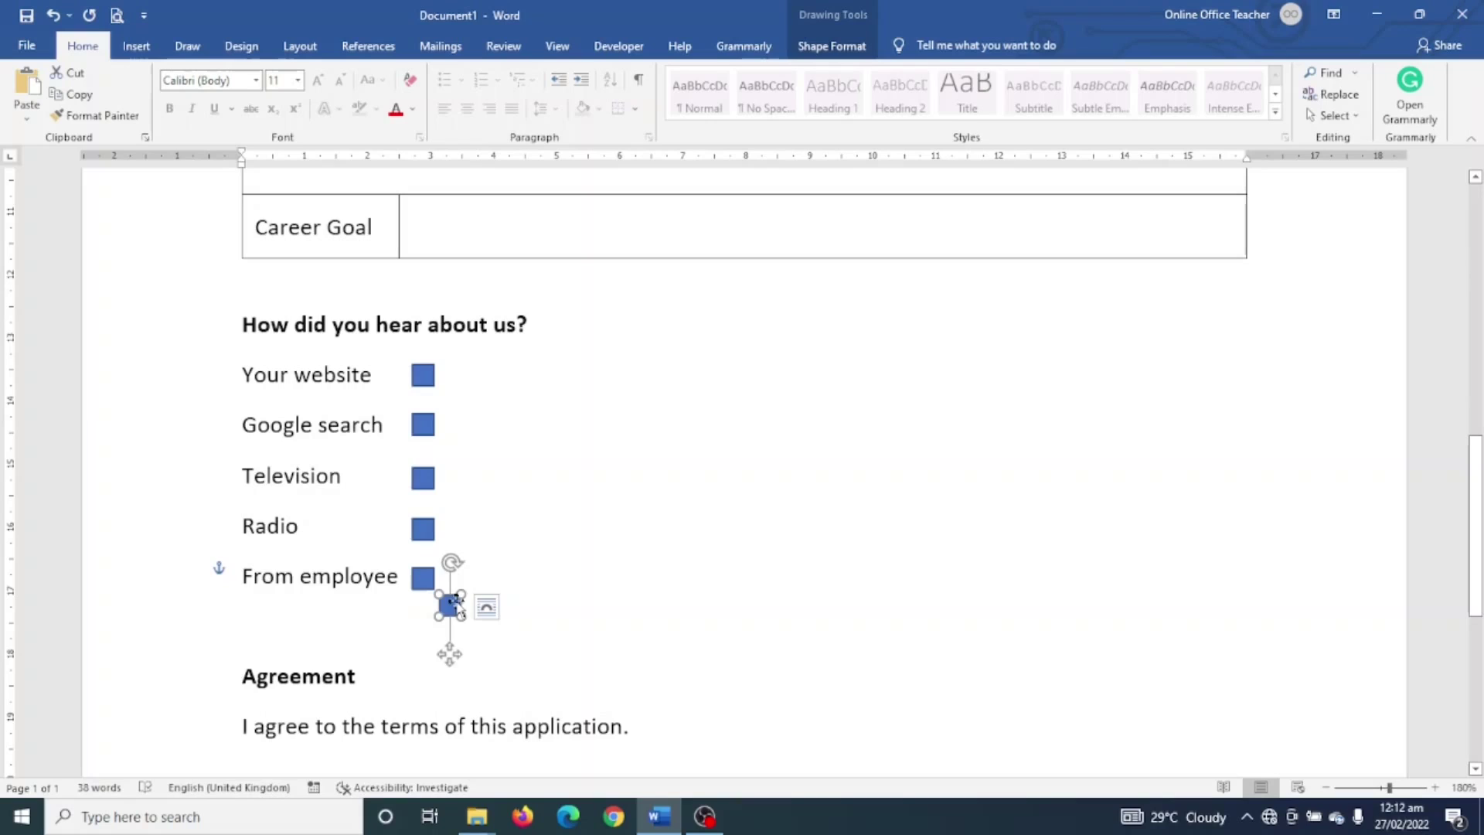
drag(453, 622, 661, 724)
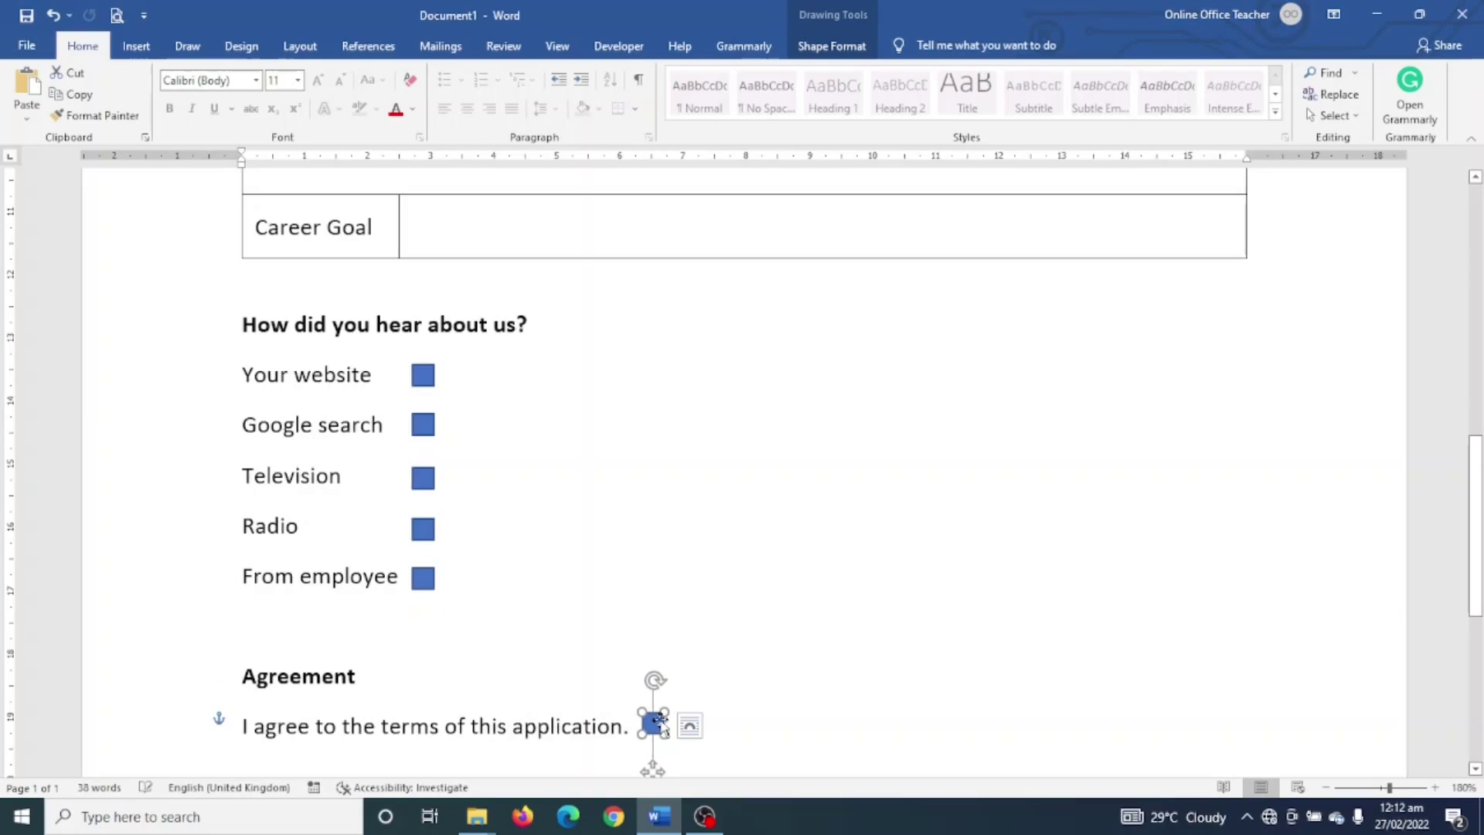
key(ctrl+z)
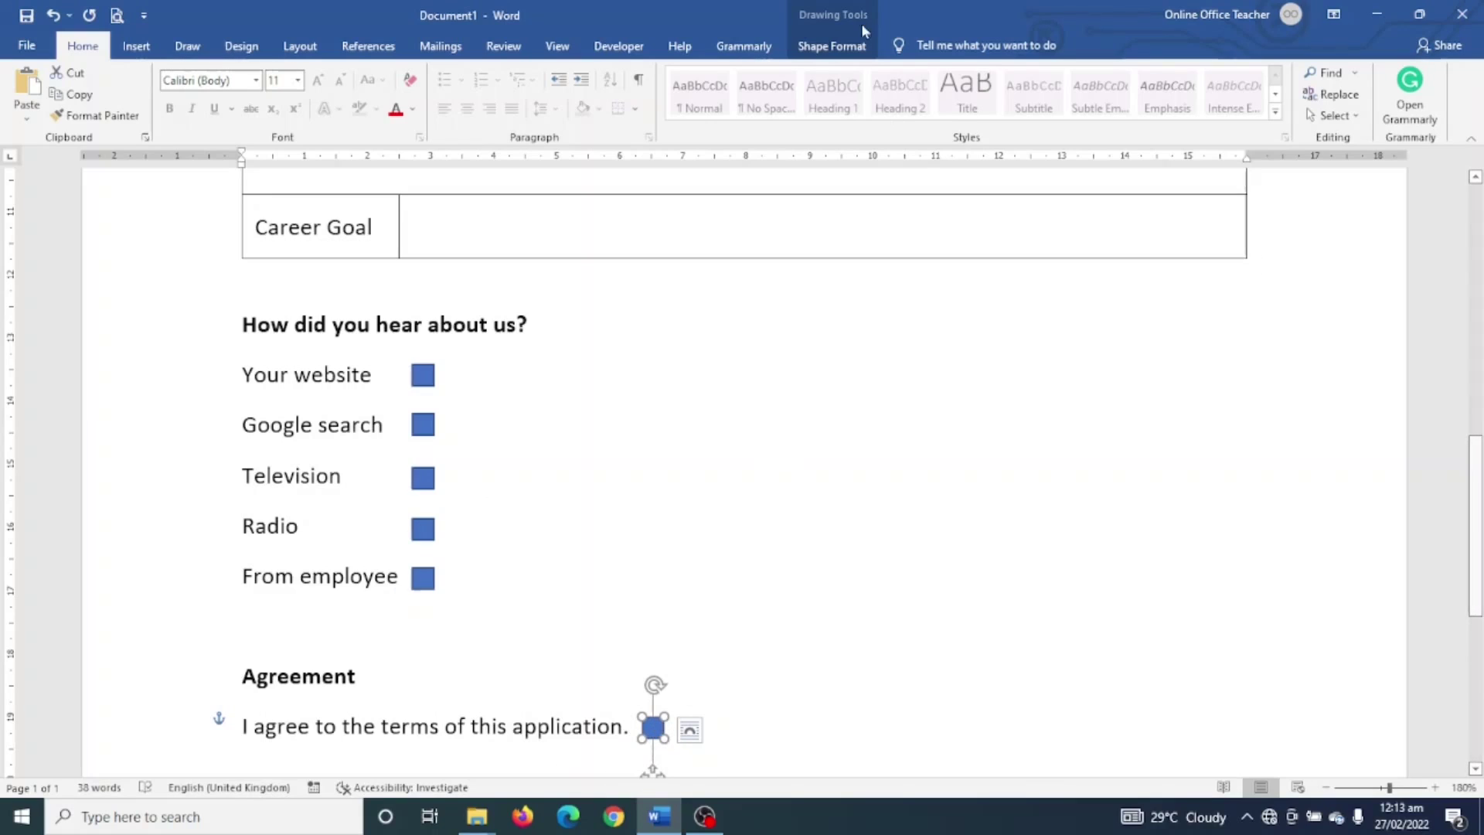
Step: Give the agreement square No Fill and a black outline
click(845, 49)
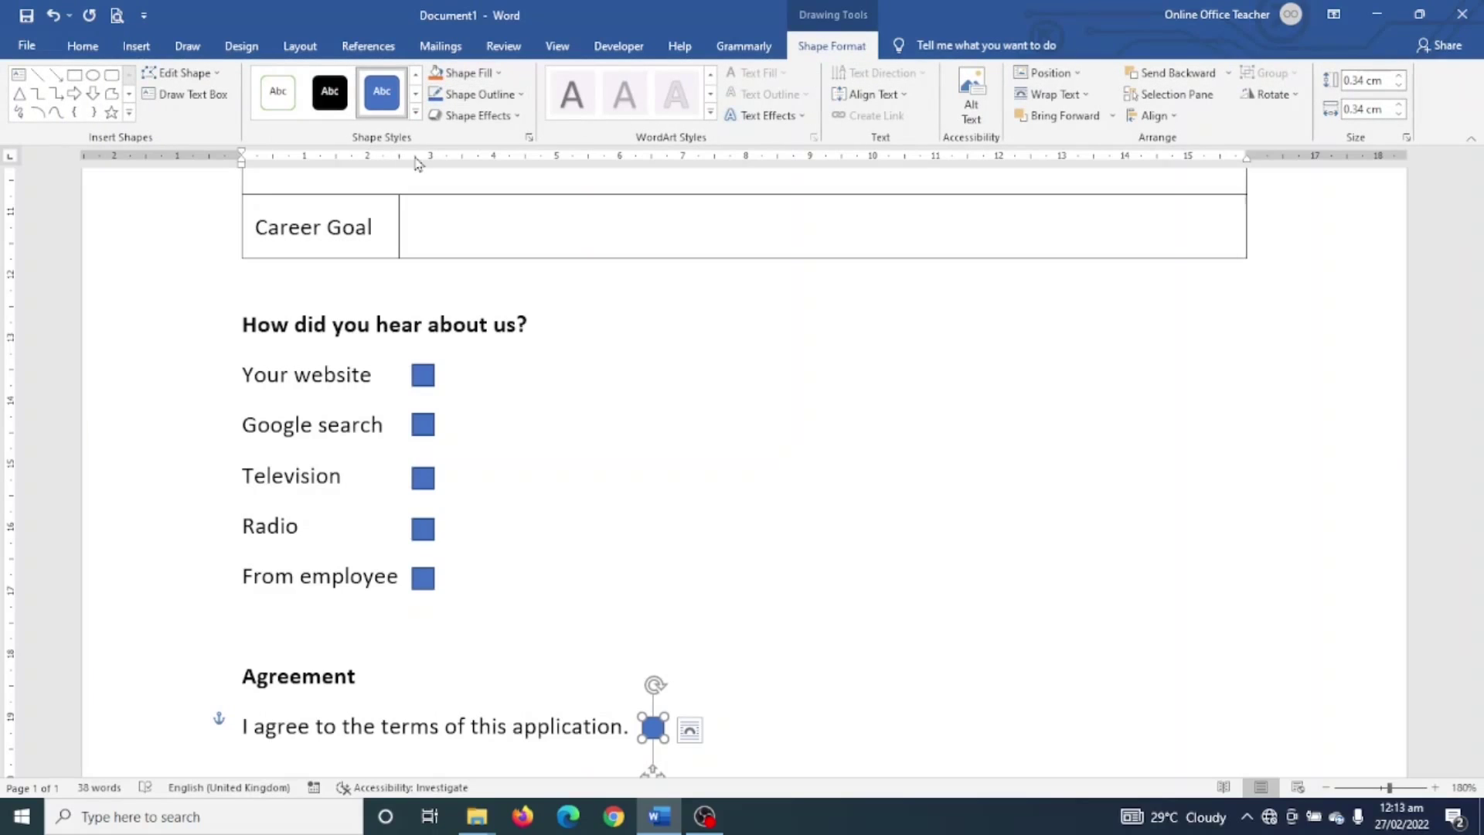
click(485, 74)
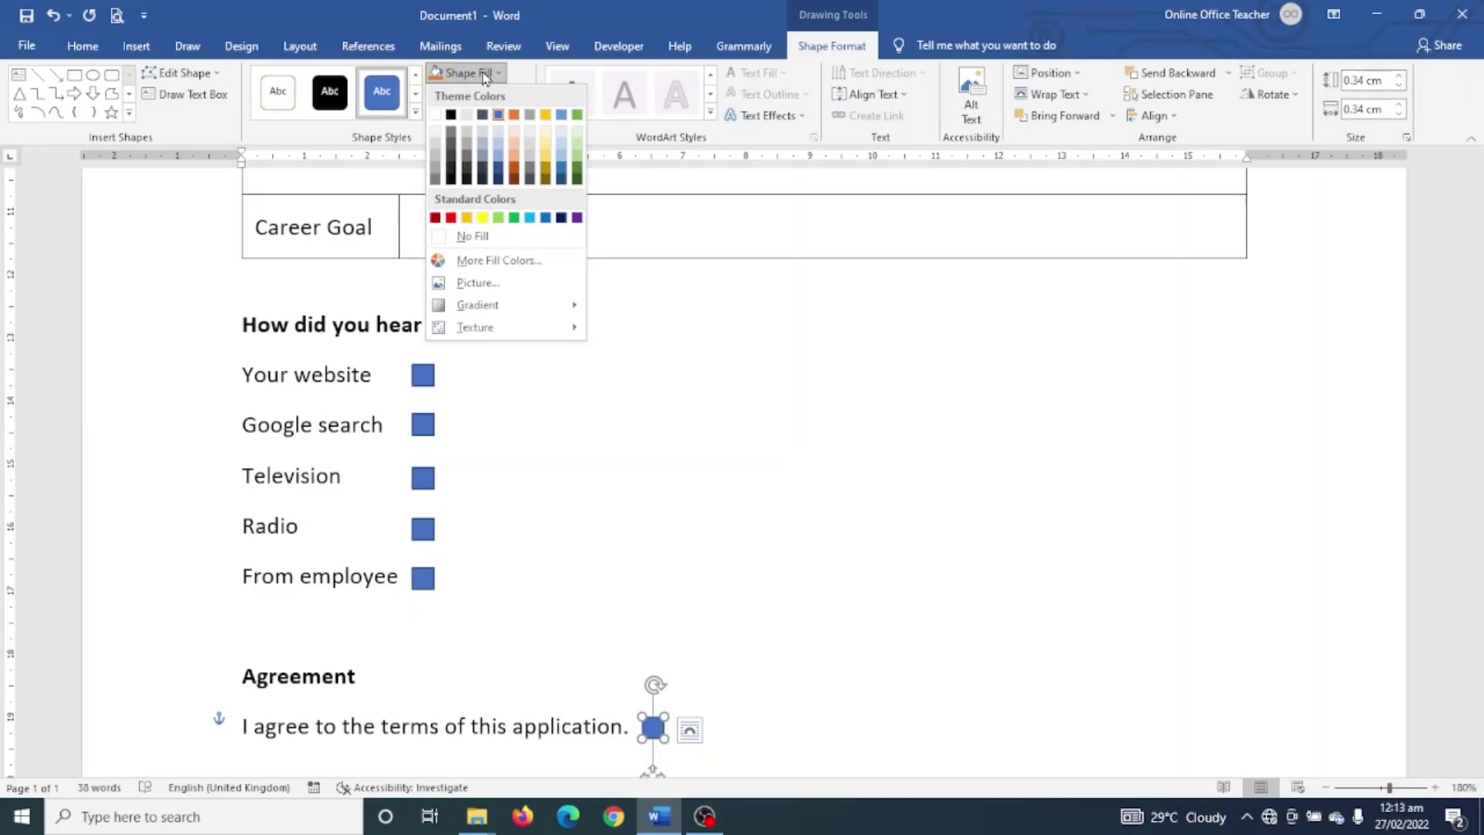
click(475, 237)
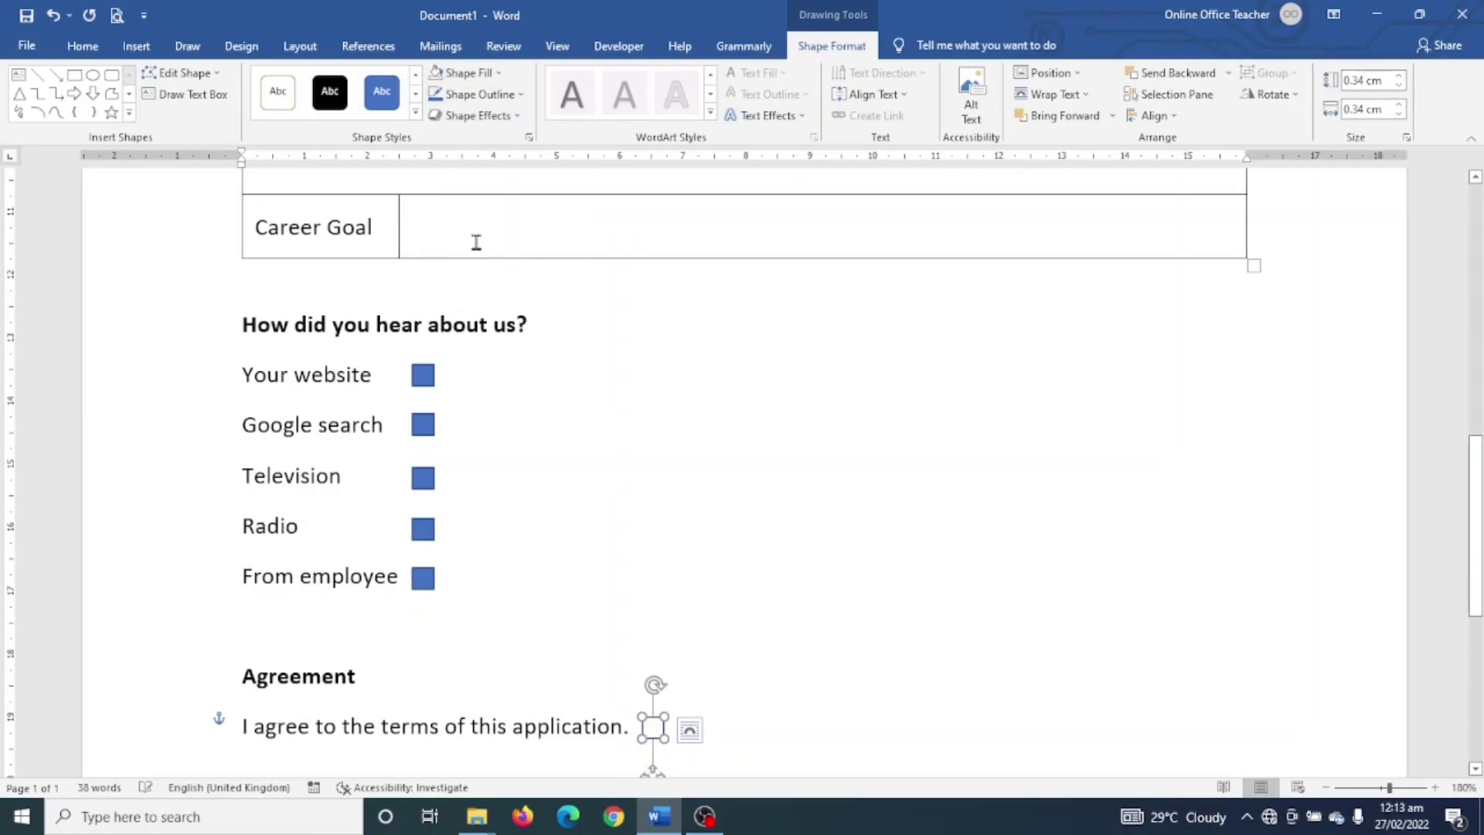
click(473, 96)
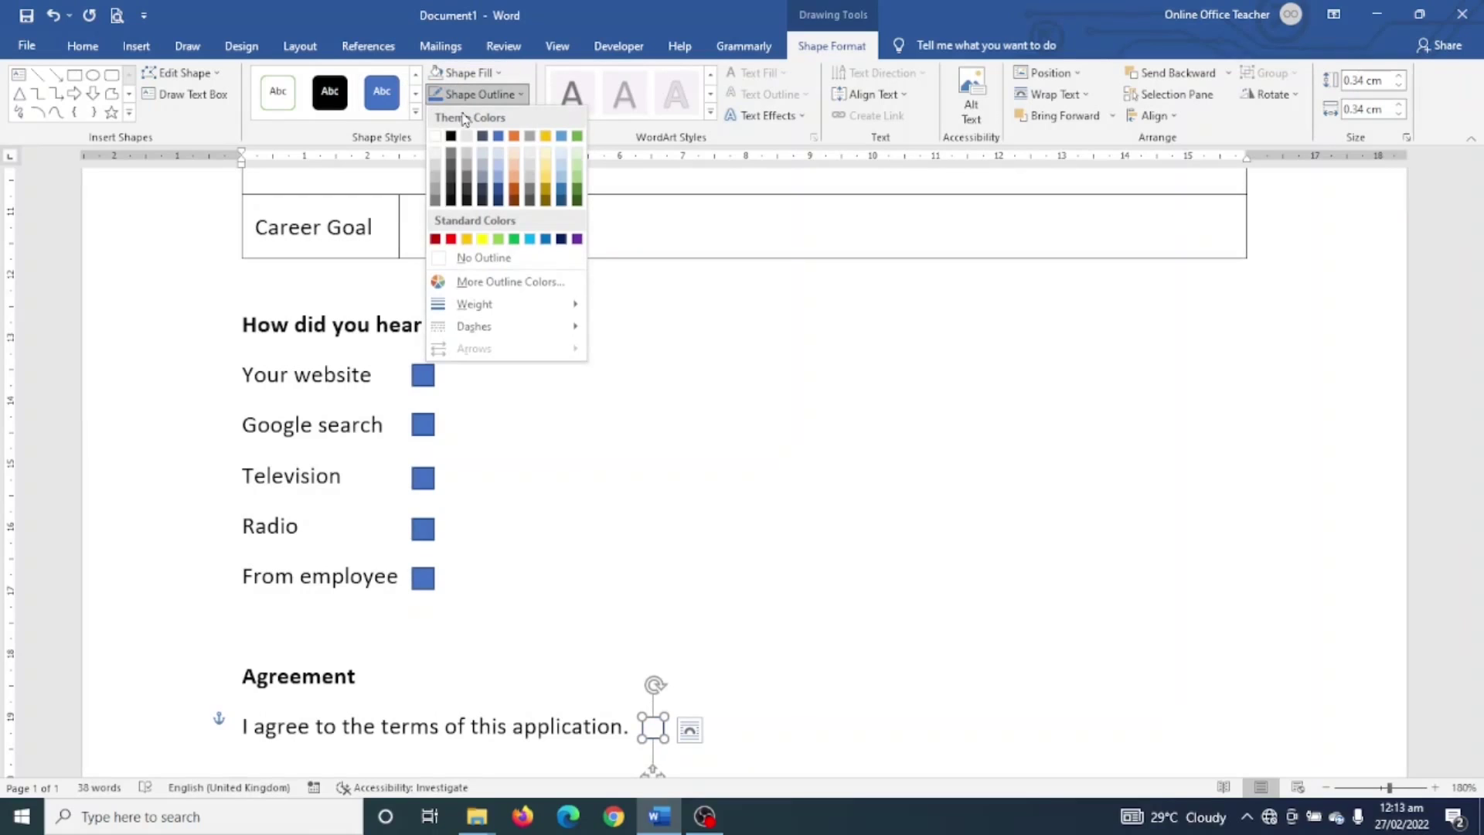
click(450, 137)
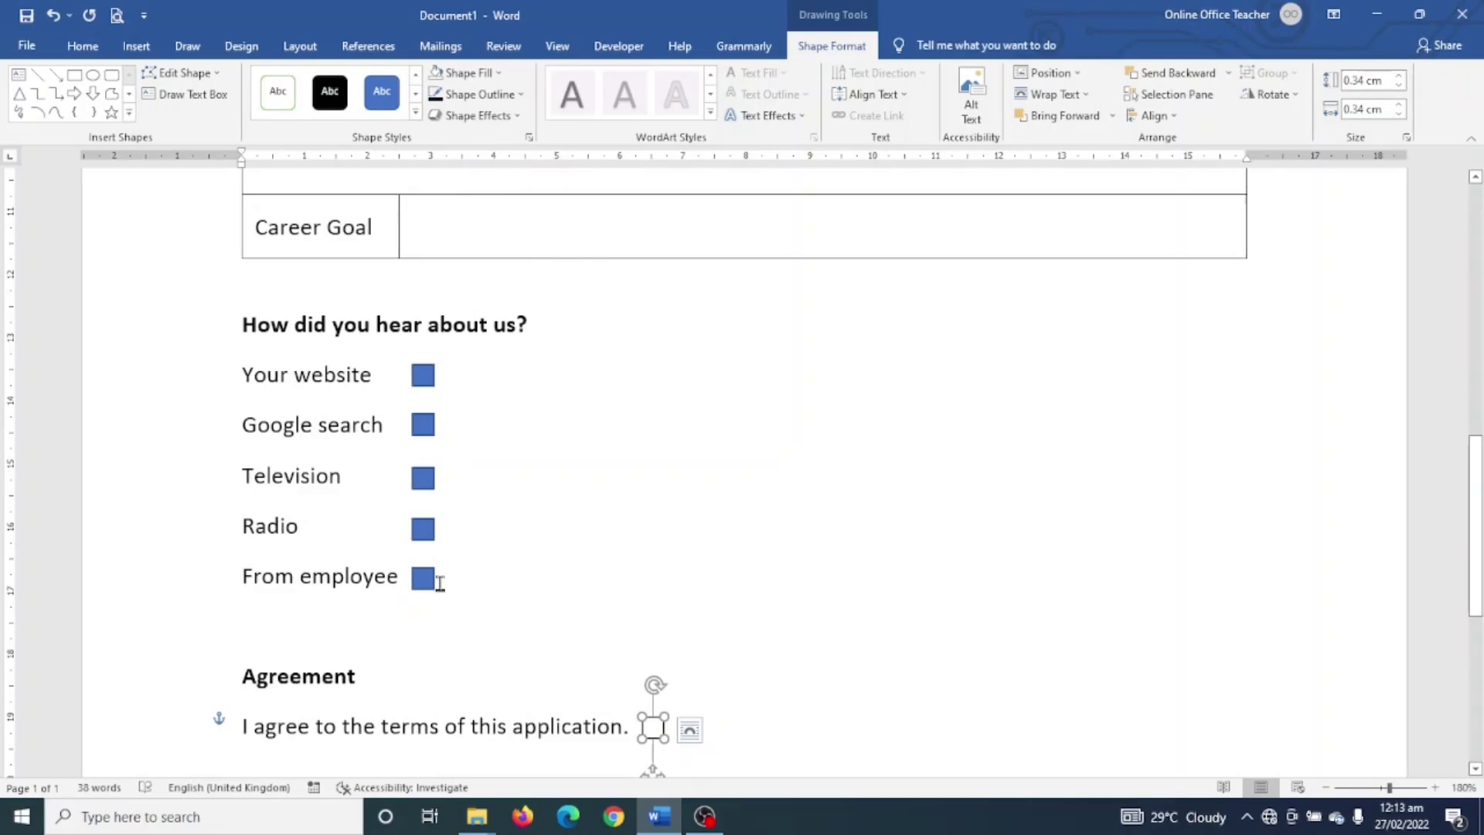
click(543, 407)
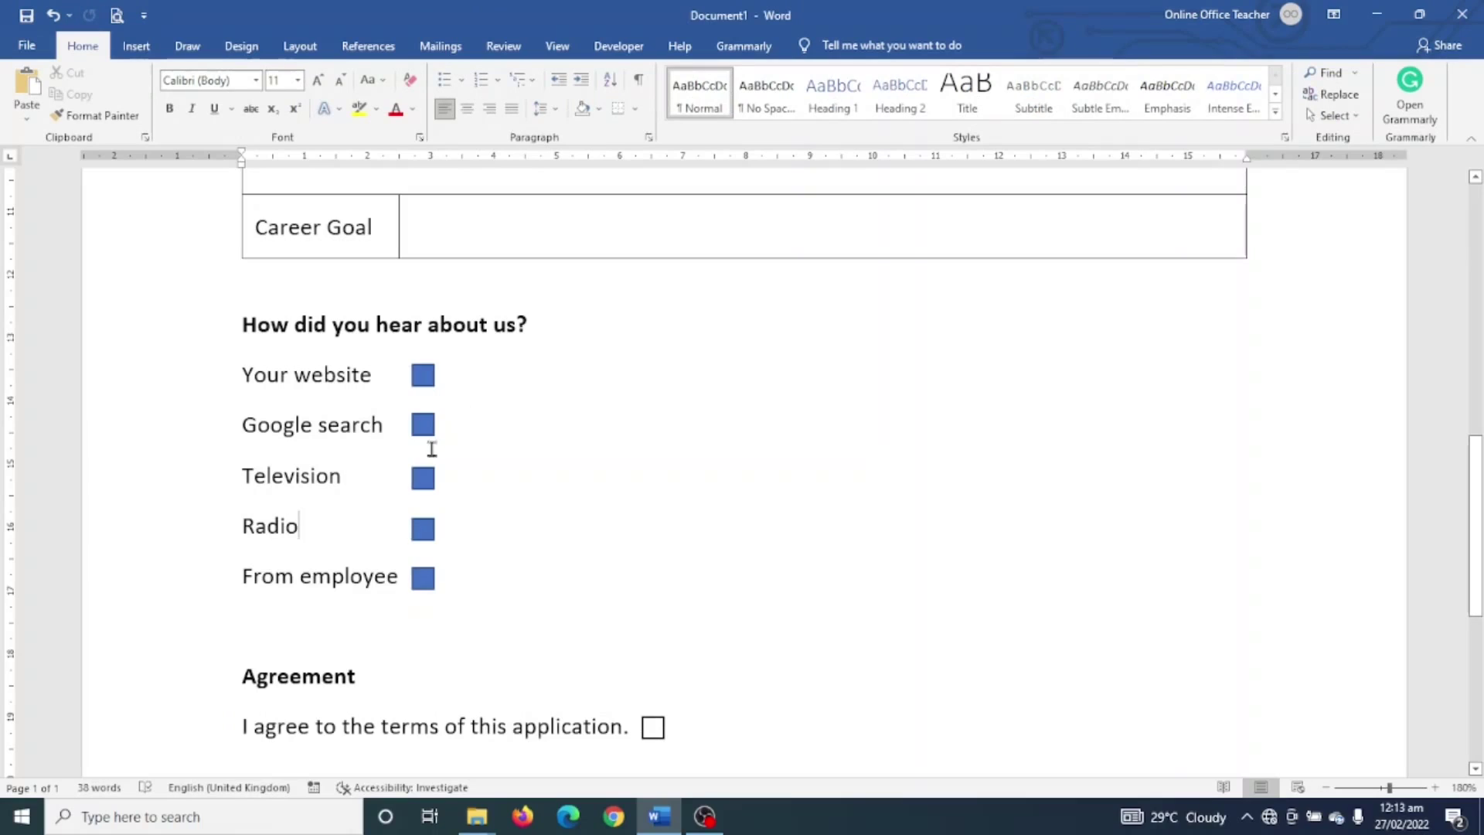
Step: Remove the blue fill from the five source-list squares at once
click(424, 581)
shift+click(425, 532)
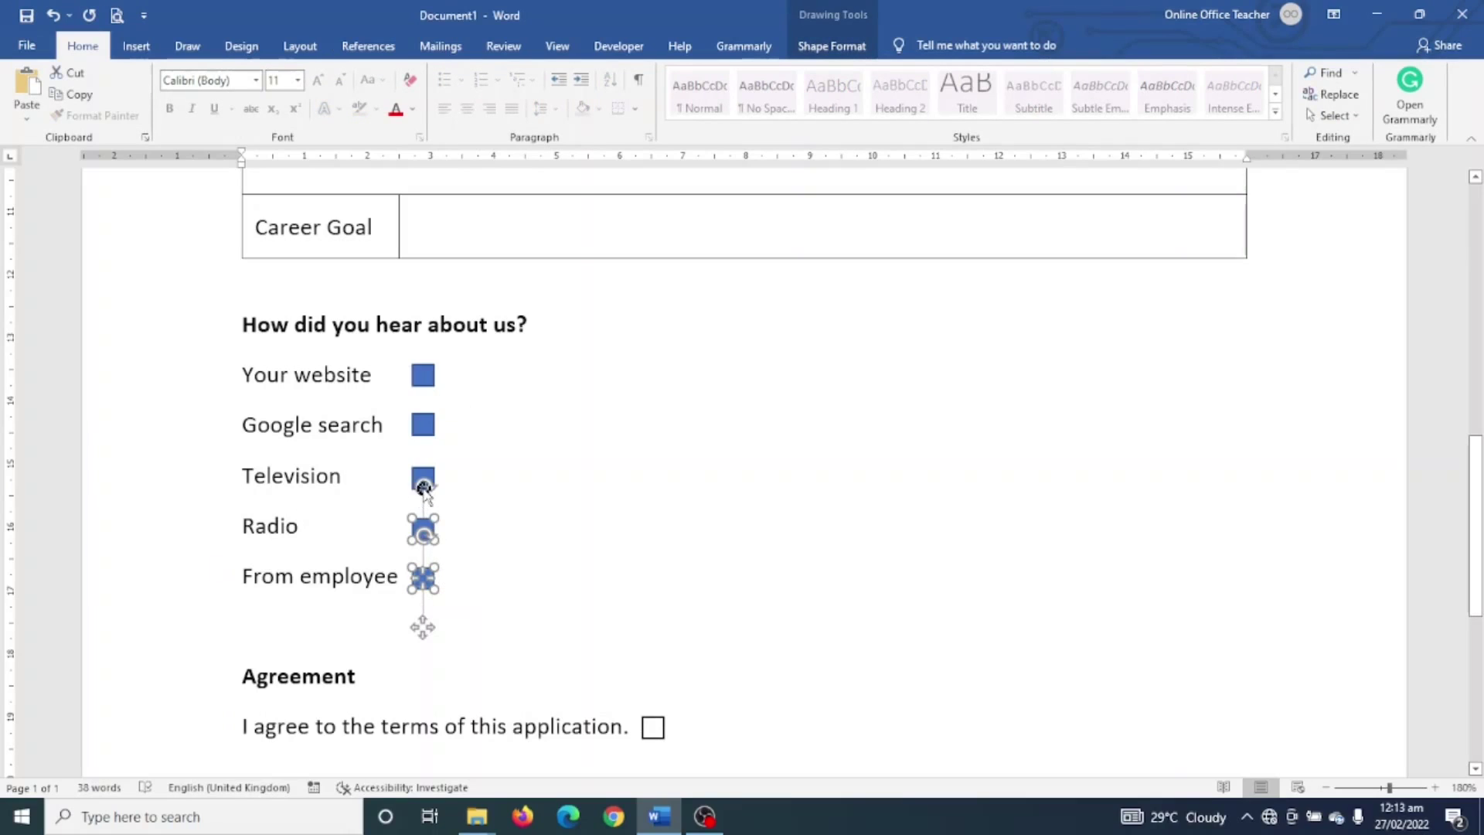
shift+click(424, 479)
shift+click(425, 428)
shift+click(424, 377)
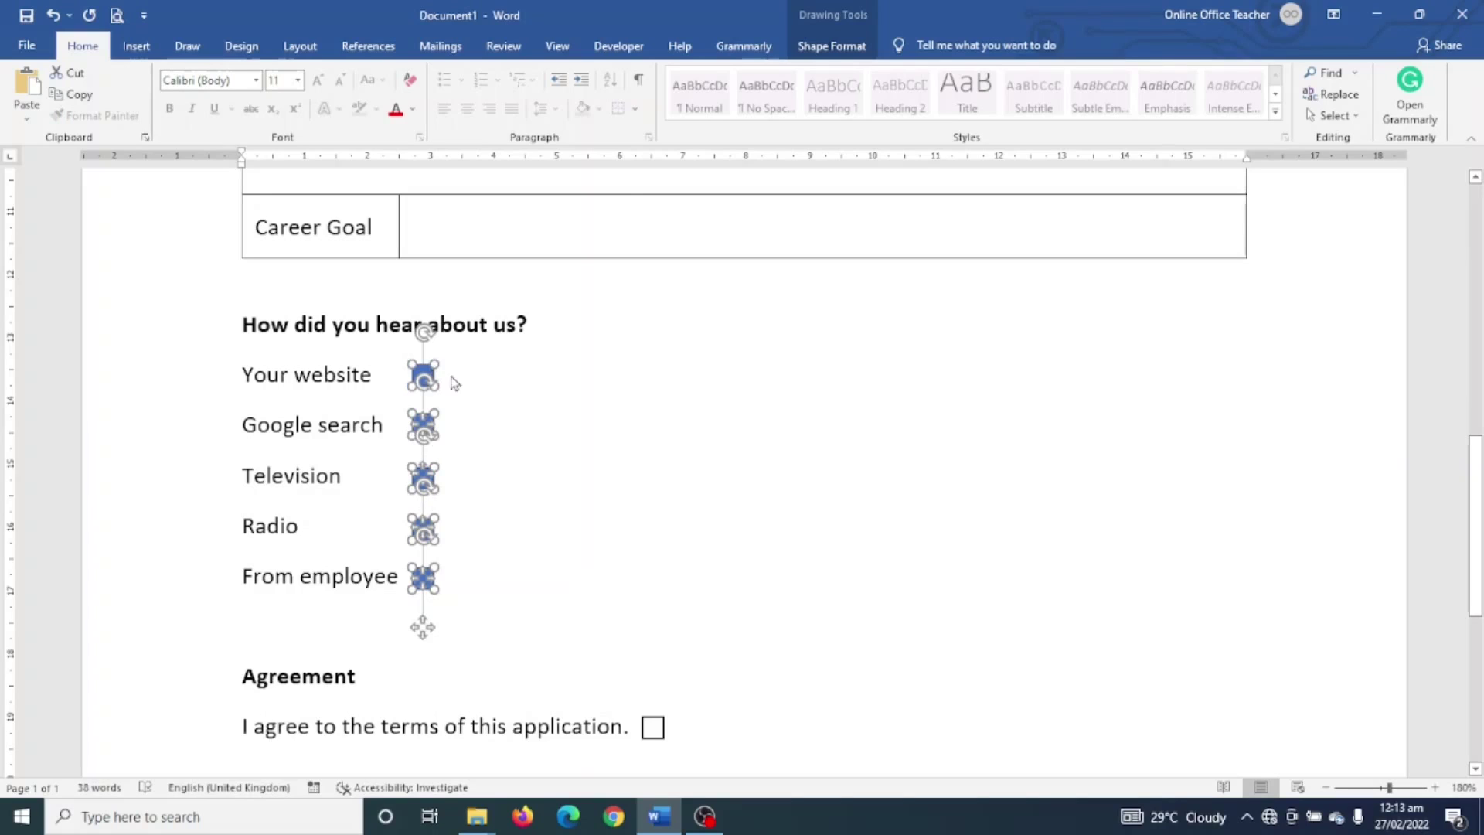
click(835, 45)
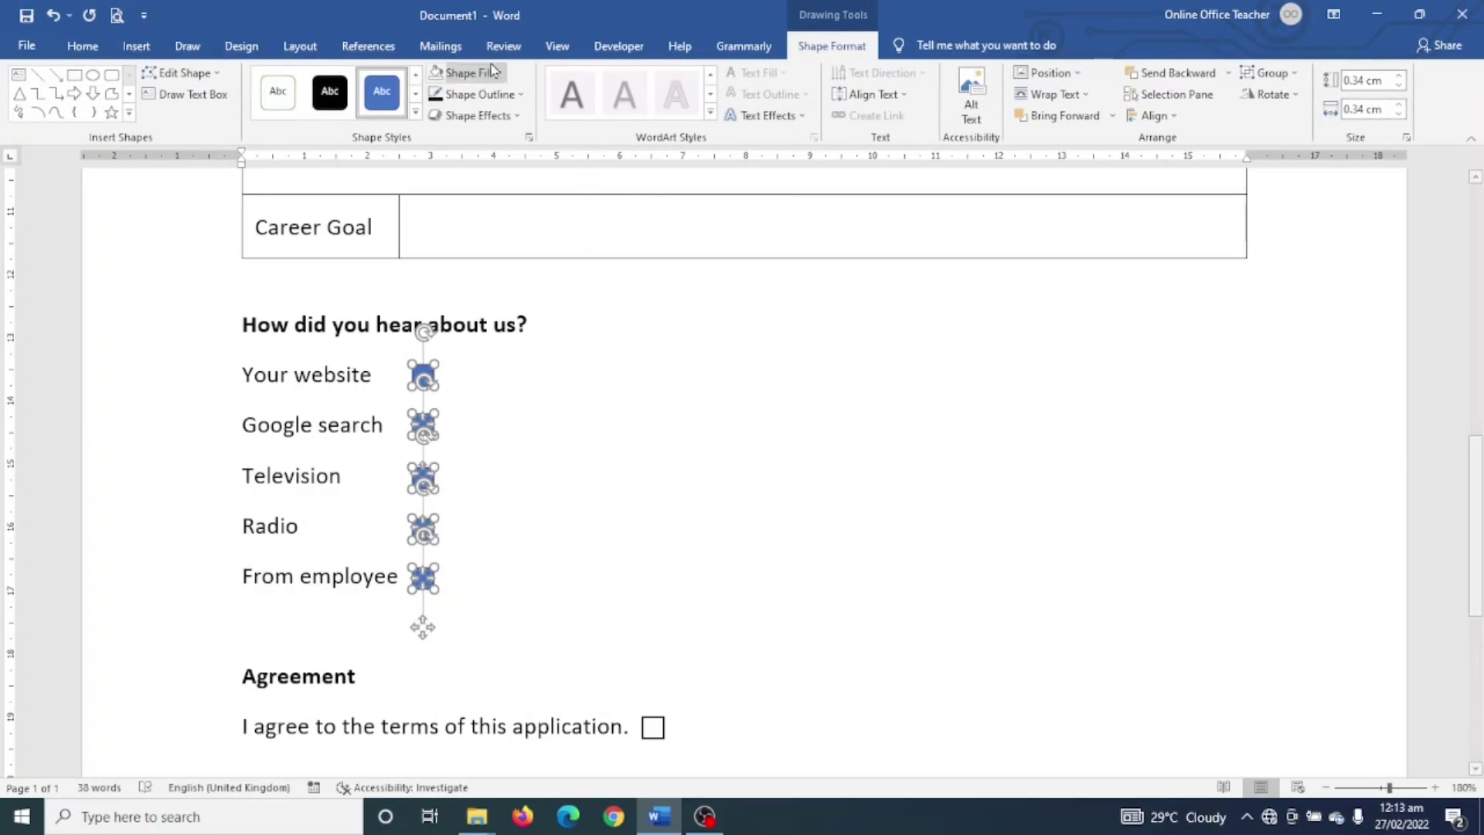
click(433, 79)
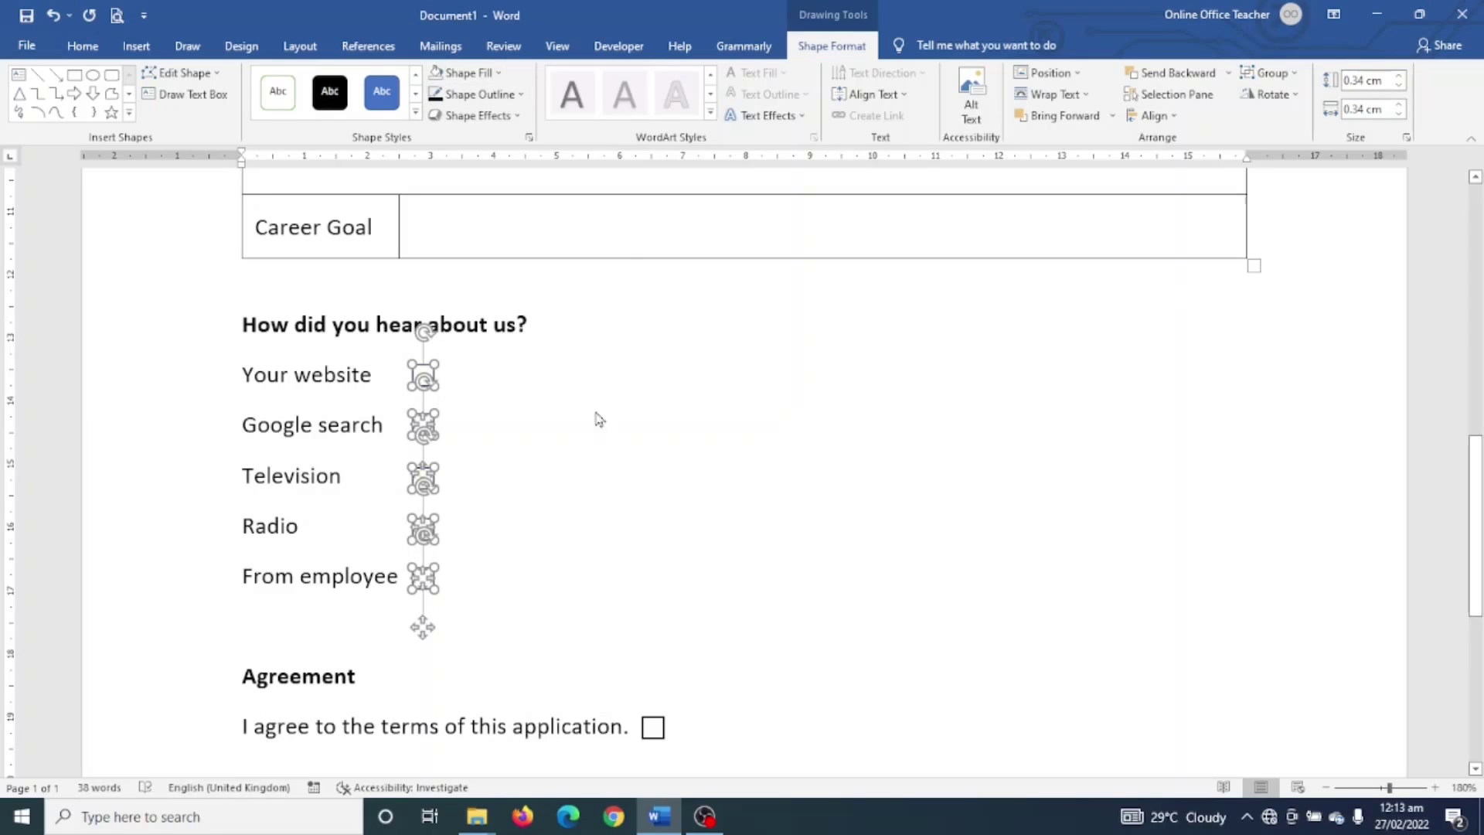
click(630, 470)
scroll(672, 513, down, 5)
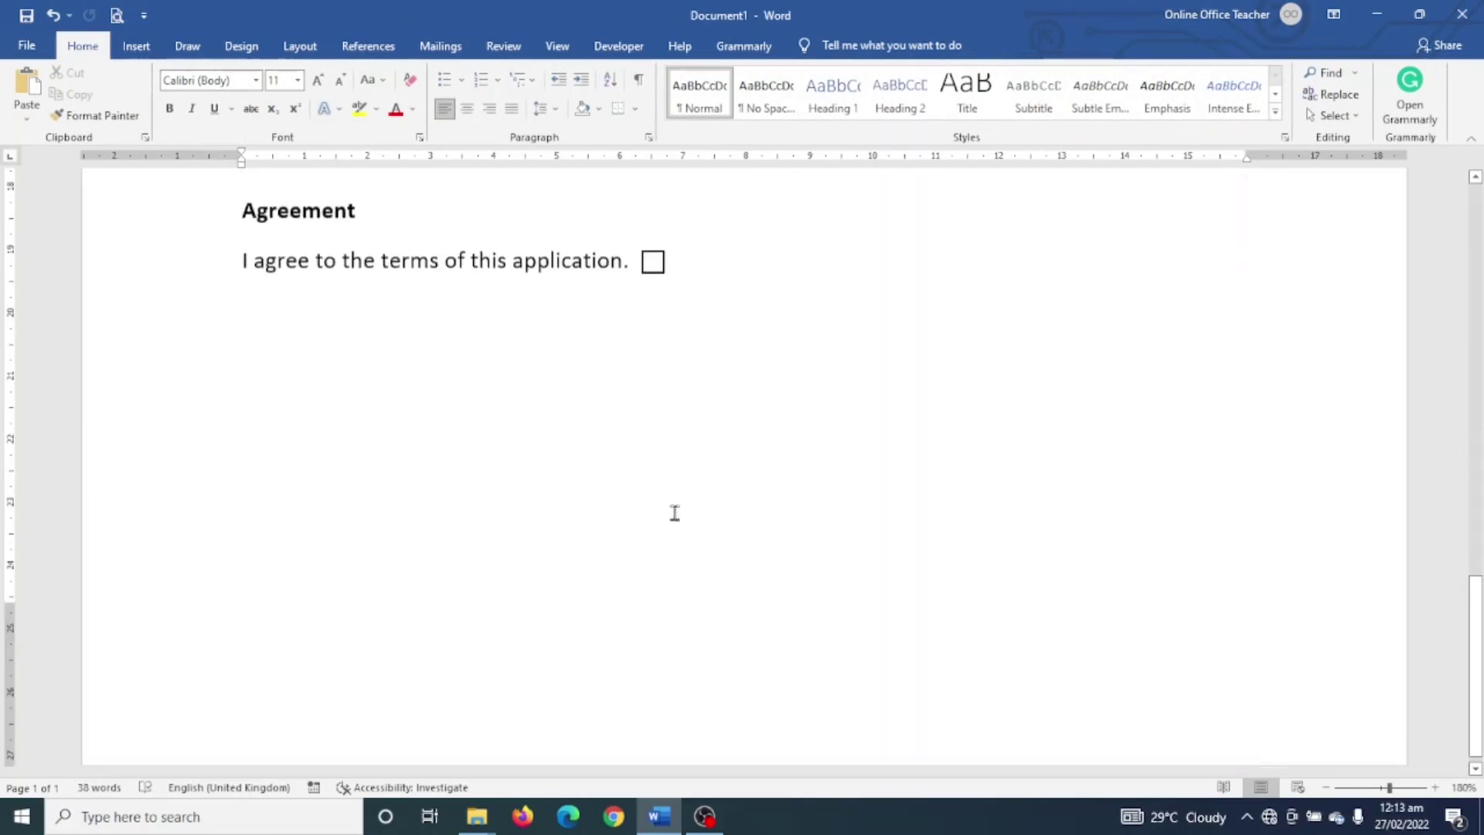
scroll(854, 415, up, 20)
scroll(886, 411, down, 10)
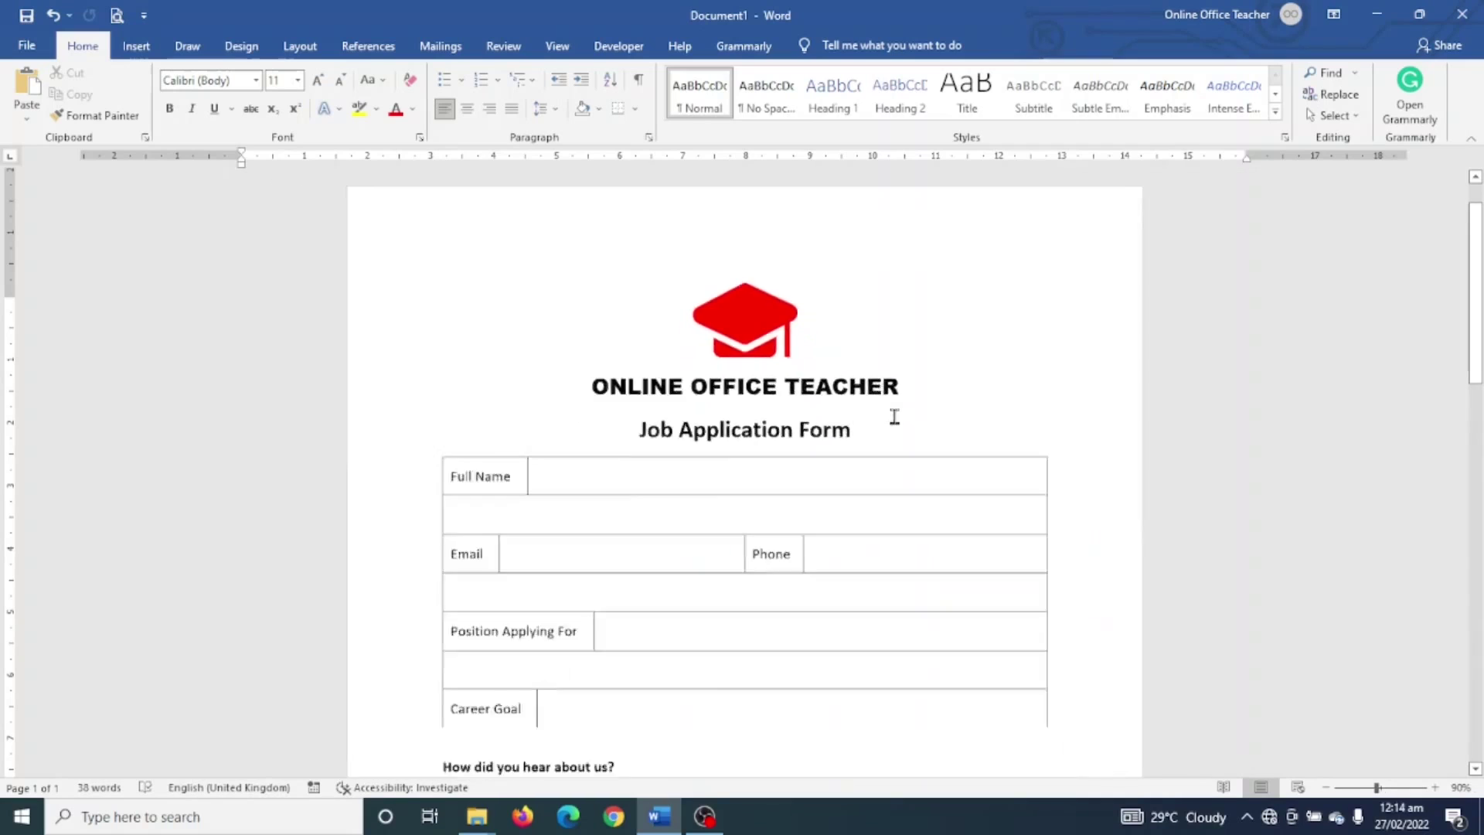
scroll(911, 534, down, 3)
scroll(966, 572, up, 4)
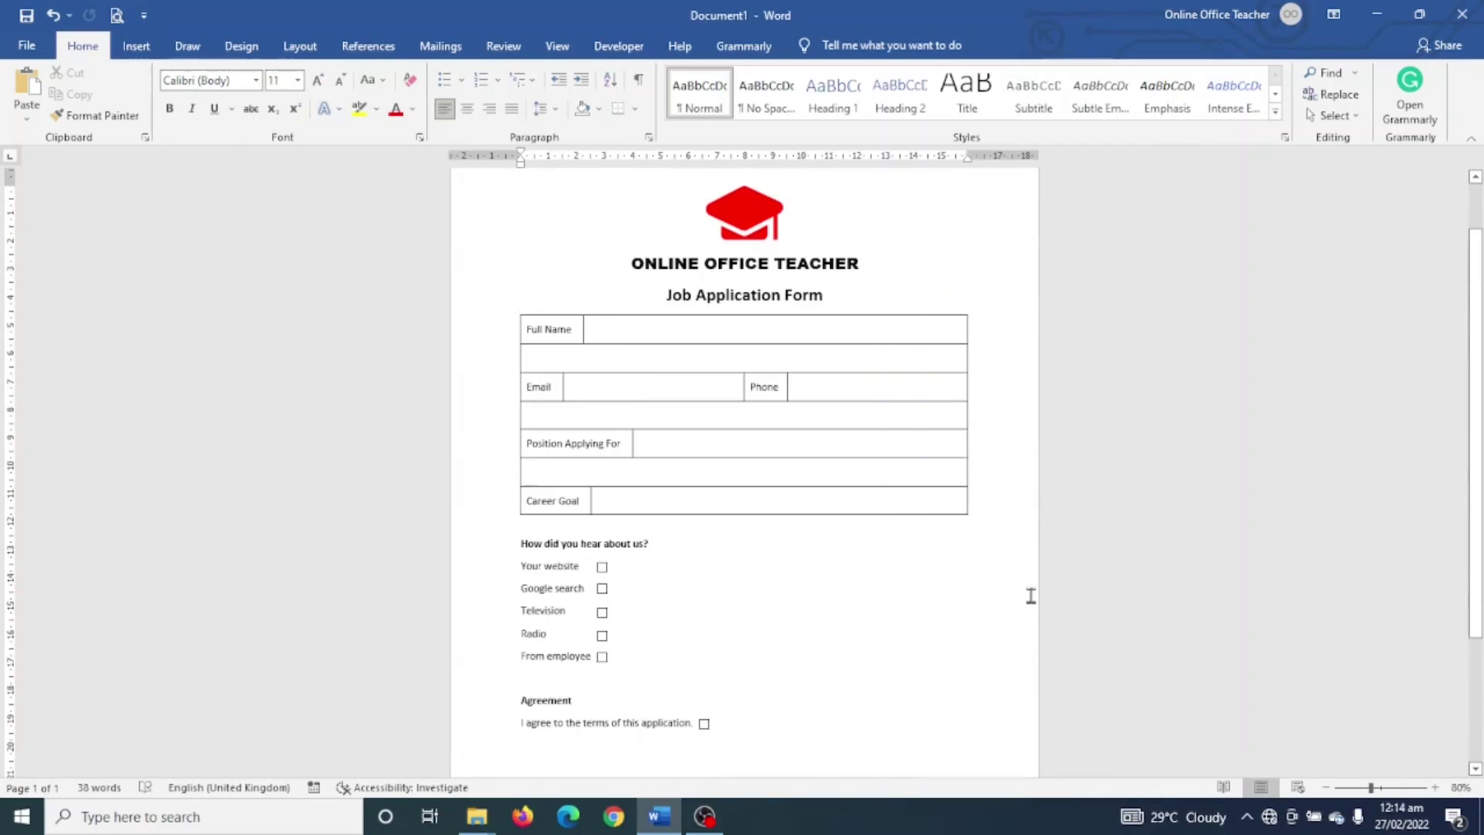